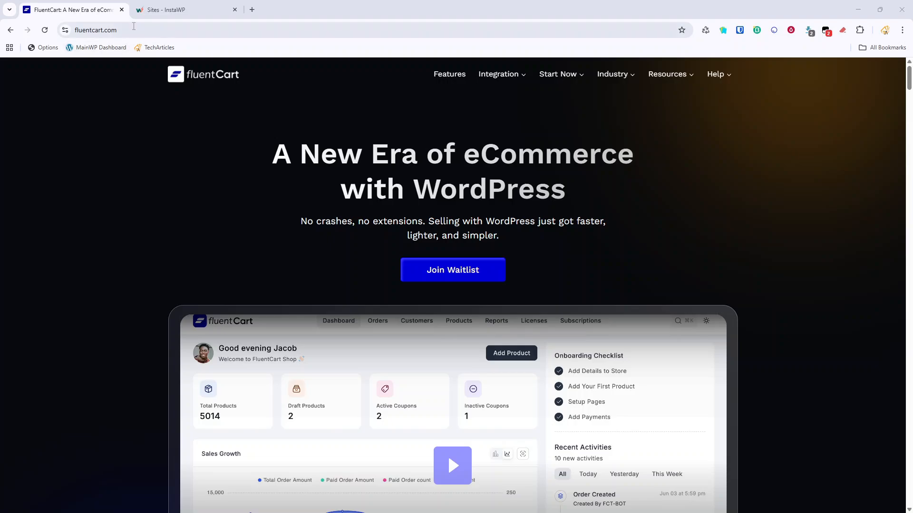
Switch from the FluentCart homepage to the empty InstaWP Sites dashboard.
left_click(179, 8)
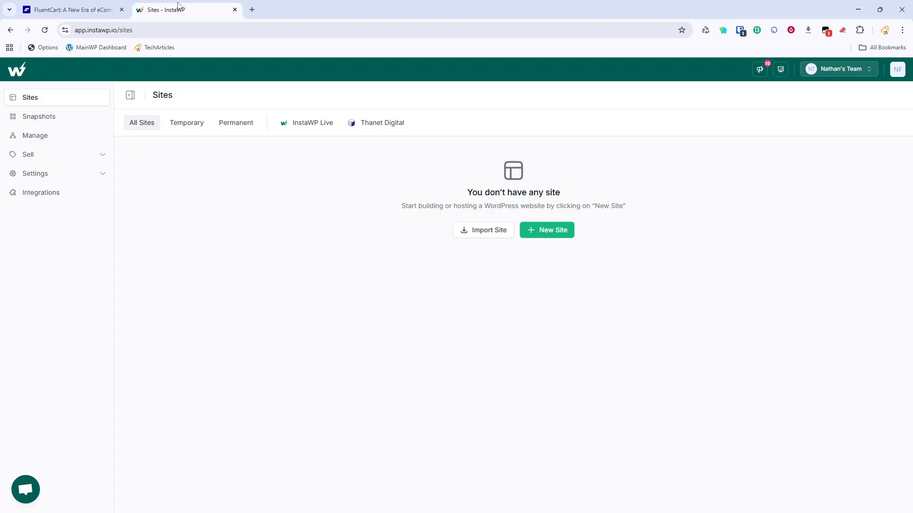
Create a new blank WordPress 6.8.2 site on PHP 8.3 in InstaWP with default settings.
left_click(551, 233)
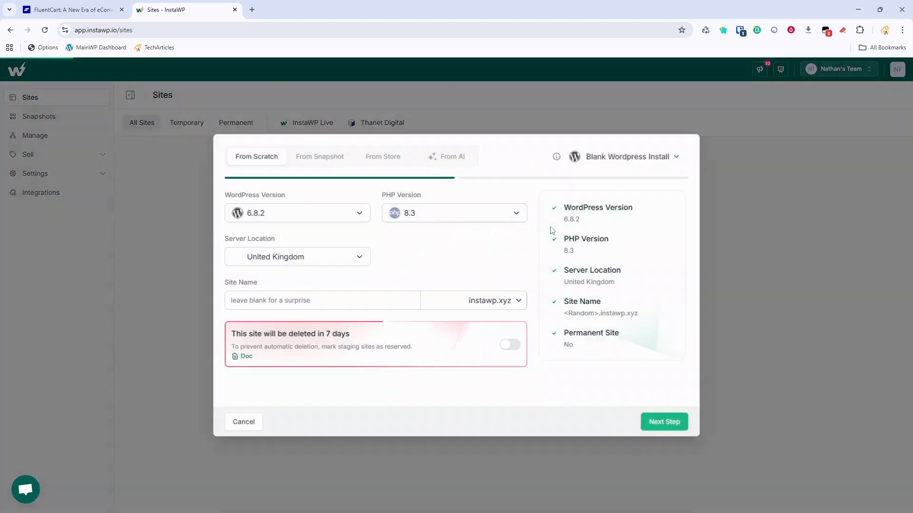
left_click(658, 424)
left_click(661, 424)
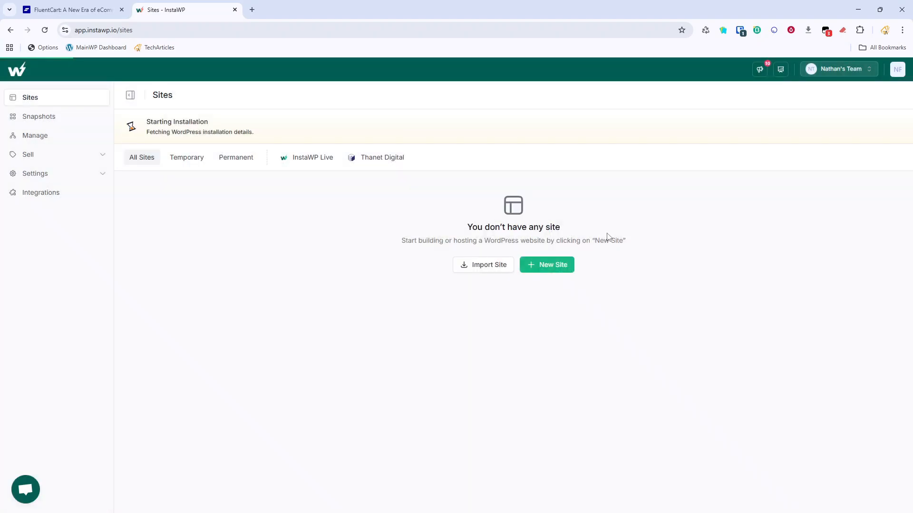
left_click(560, 267)
left_click(664, 422)
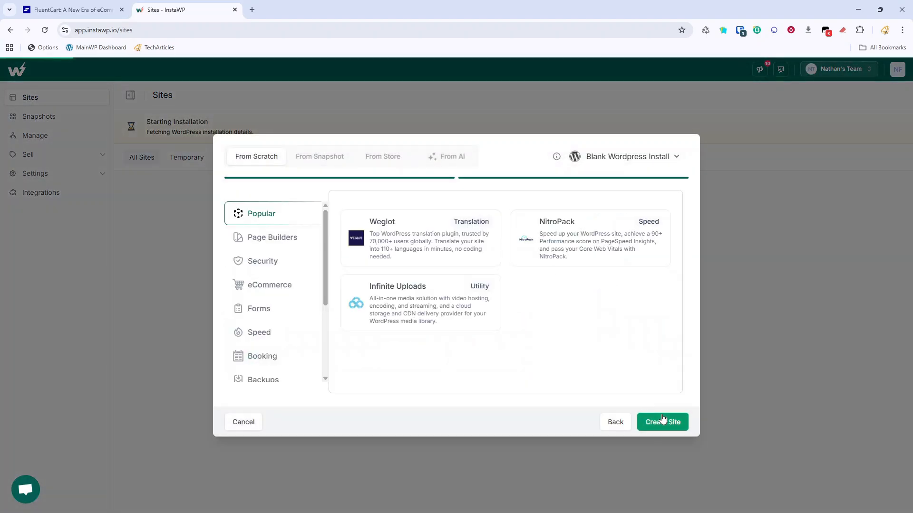
left_click(662, 420)
left_click(107, 5)
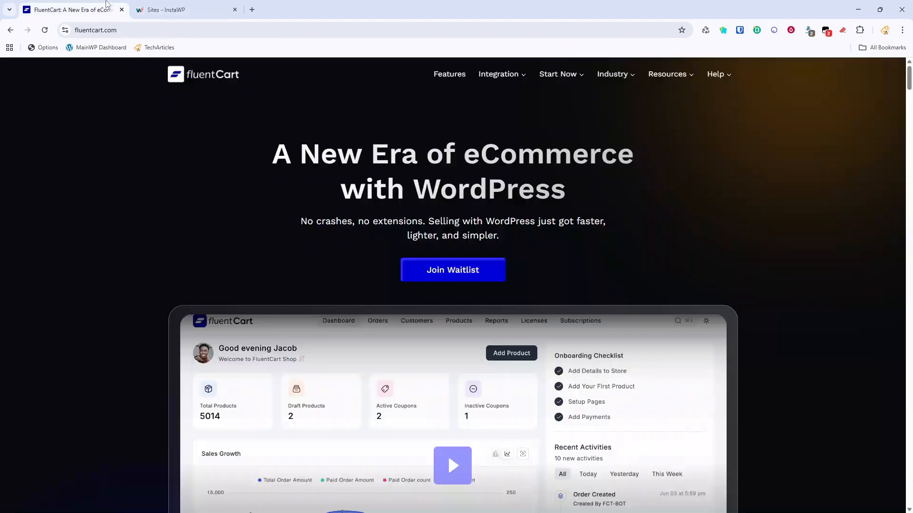
scroll(420, 191, "down", 8)
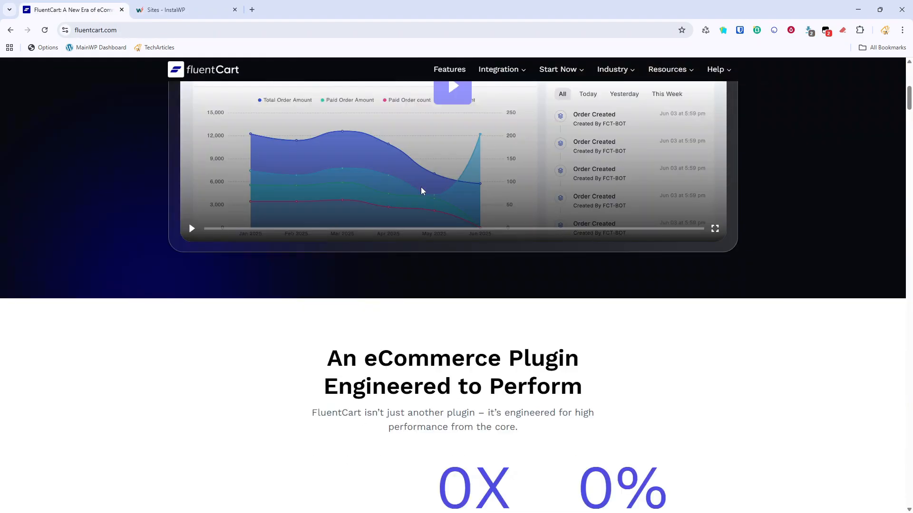
scroll(420, 191, "up", 2)
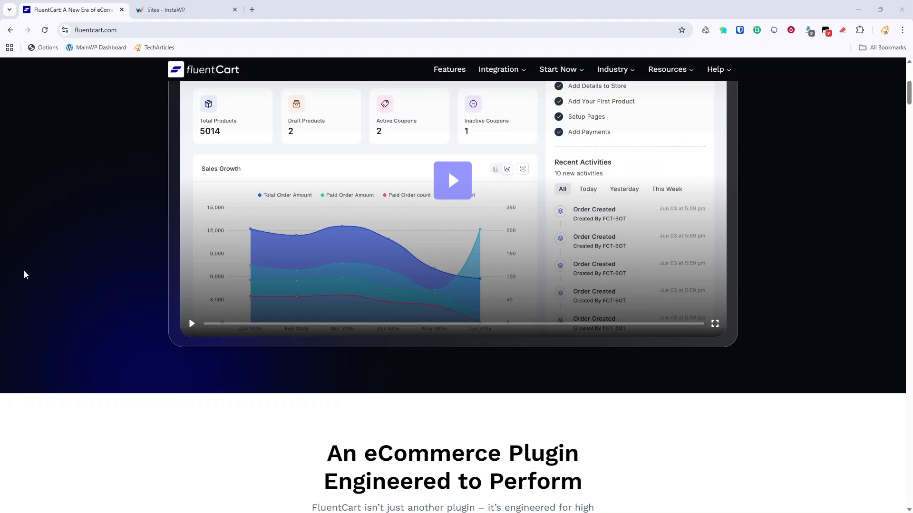
scroll(284, 374, "up", 6)
Magic-login from InstaWP to the lucky-gaur-43c250 site's WordPress admin dashboard.
left_click(166, 10)
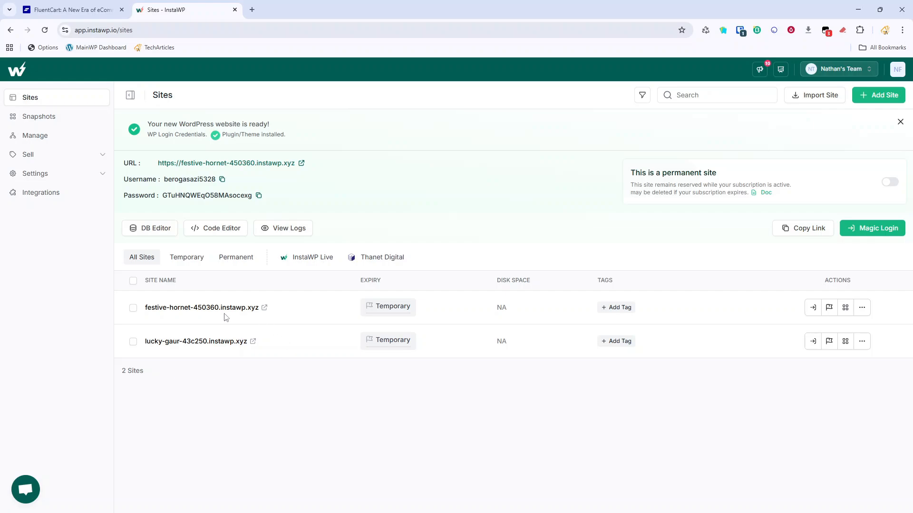
left_click(813, 341)
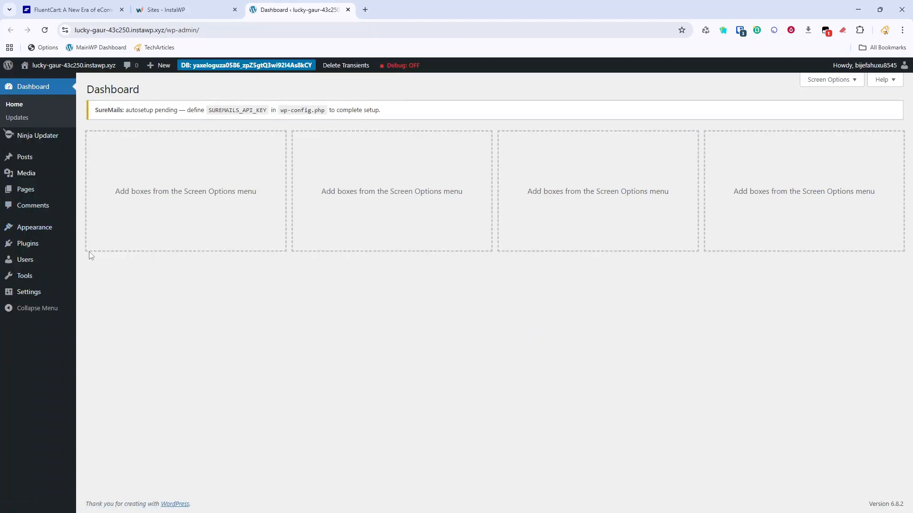
Upload and install FluentCart Pro 1.0.7 from fluent-cart-pro.zip, then open the FluentCart page.
left_click(40, 243)
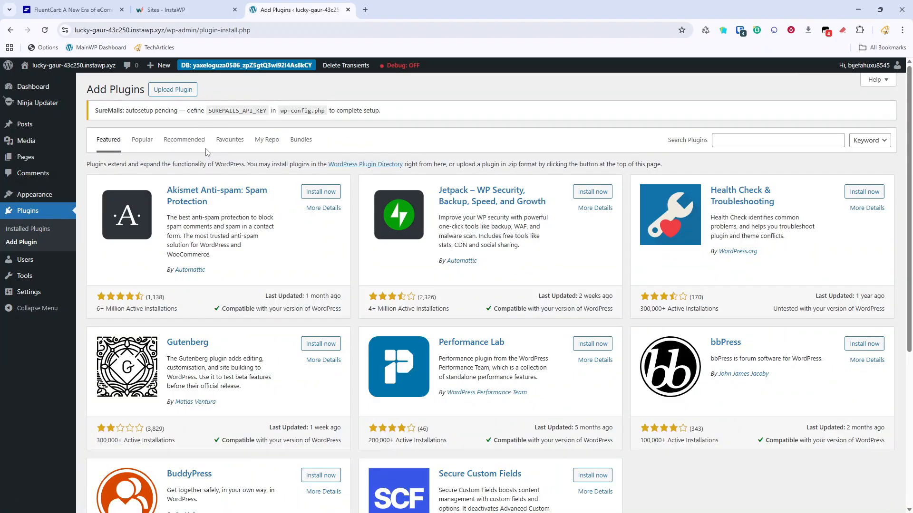
left_click(173, 89)
left_click(420, 213)
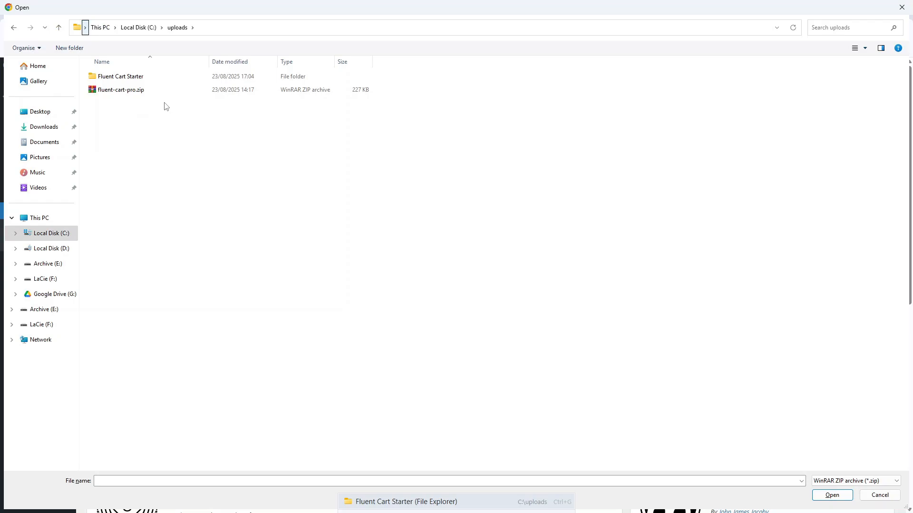
double_click(124, 90)
left_click(566, 212)
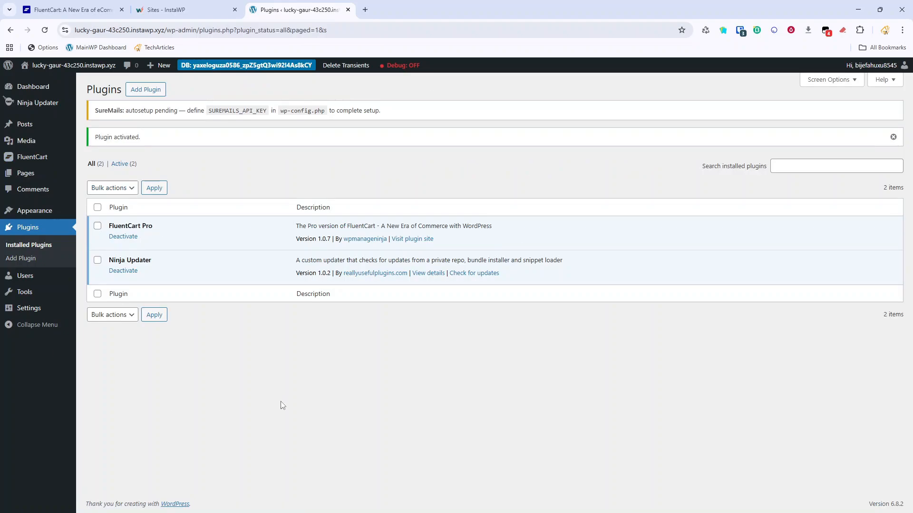
left_click(30, 158)
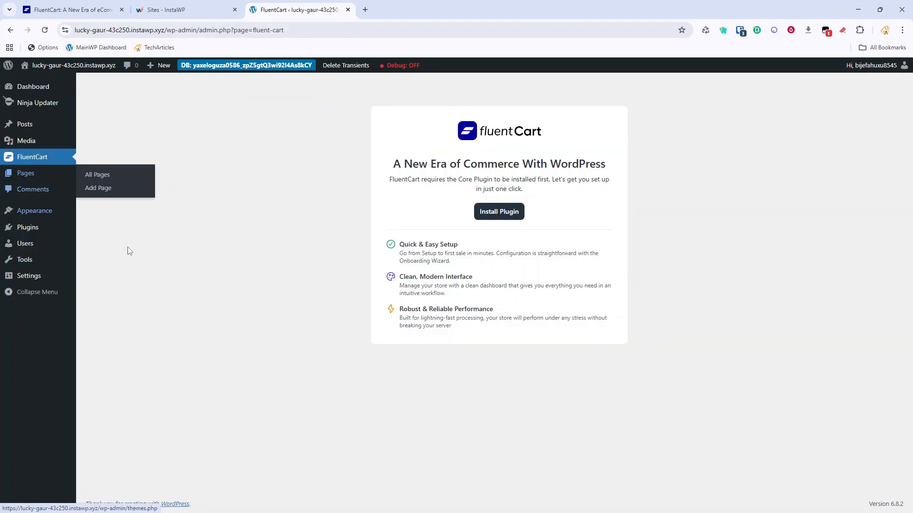
Install the FluentCart core plugin and enter shop name Techarticles, USD currency and techarticles-logo.png logo.
left_click(506, 215)
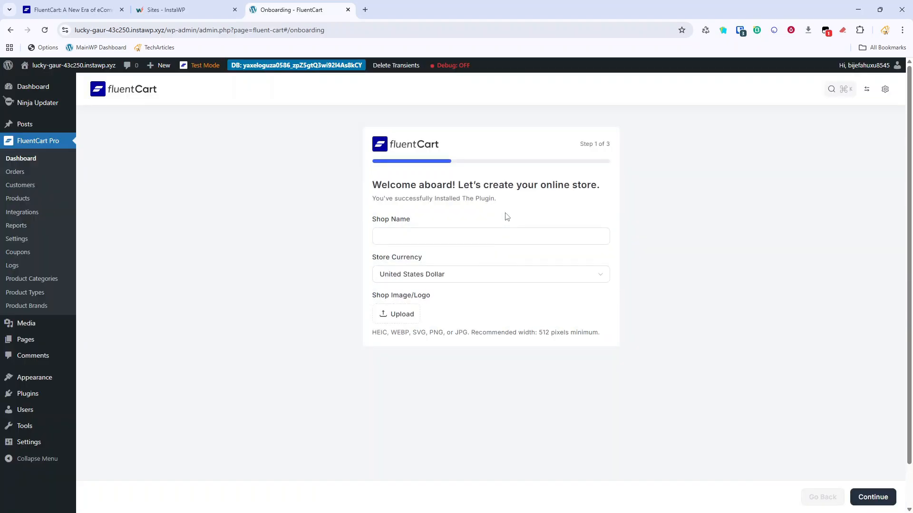
left_click(490, 238)
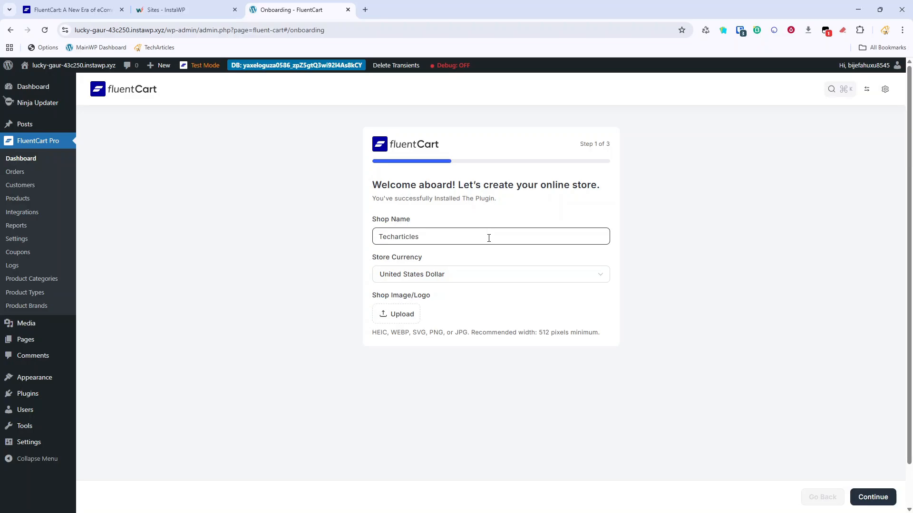
left_click(447, 284)
left_click(446, 285)
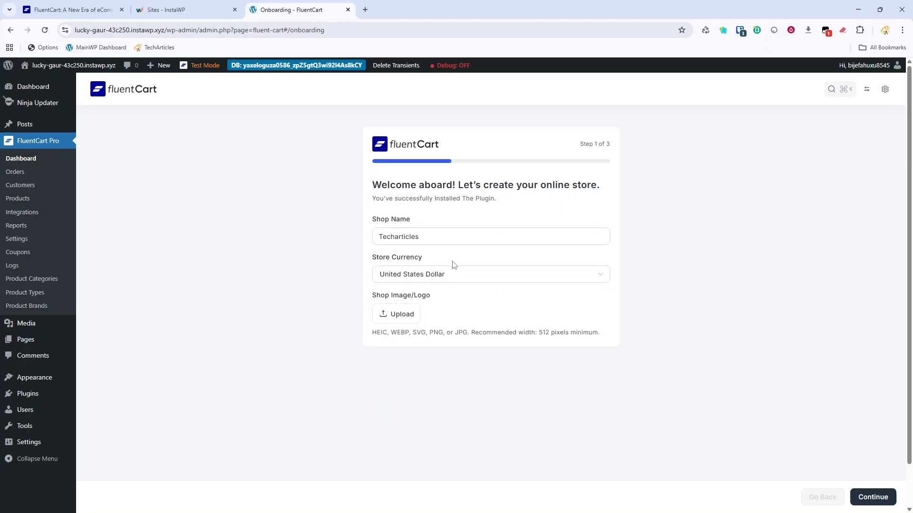
left_click(402, 315)
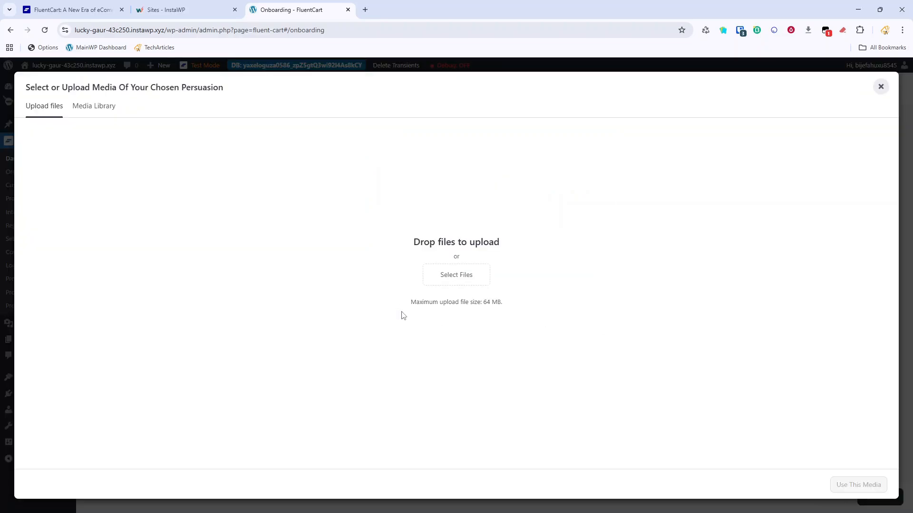
left_click(441, 287)
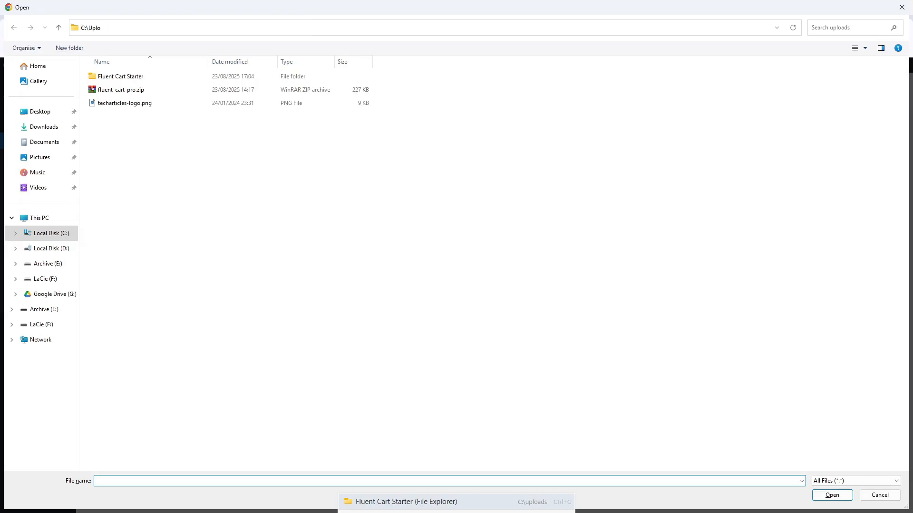
double_click(114, 103)
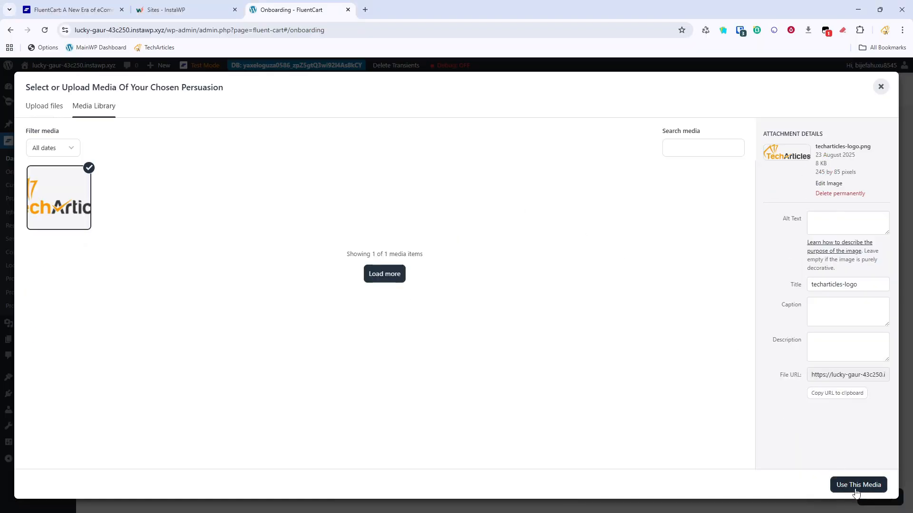
left_click(856, 490)
Generate all store pages, save the onboarding and dismiss the congratulations message.
left_click(883, 497)
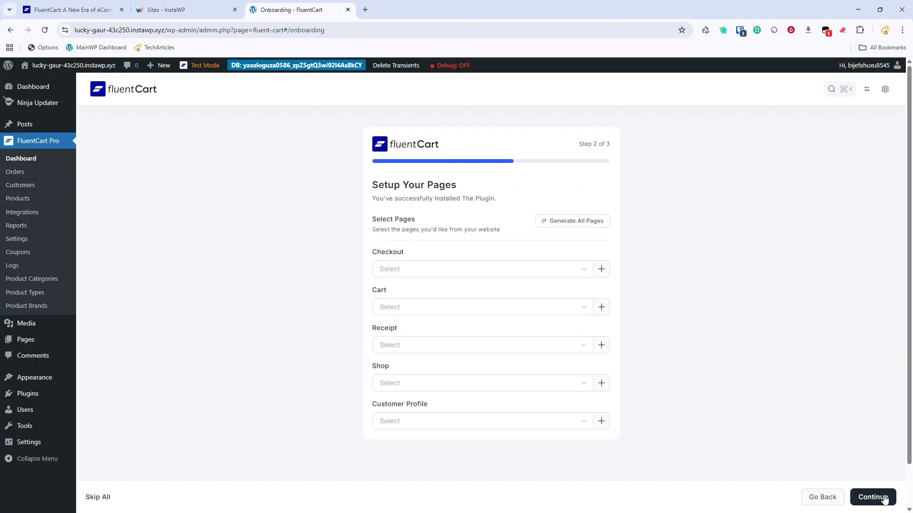
left_click(594, 226)
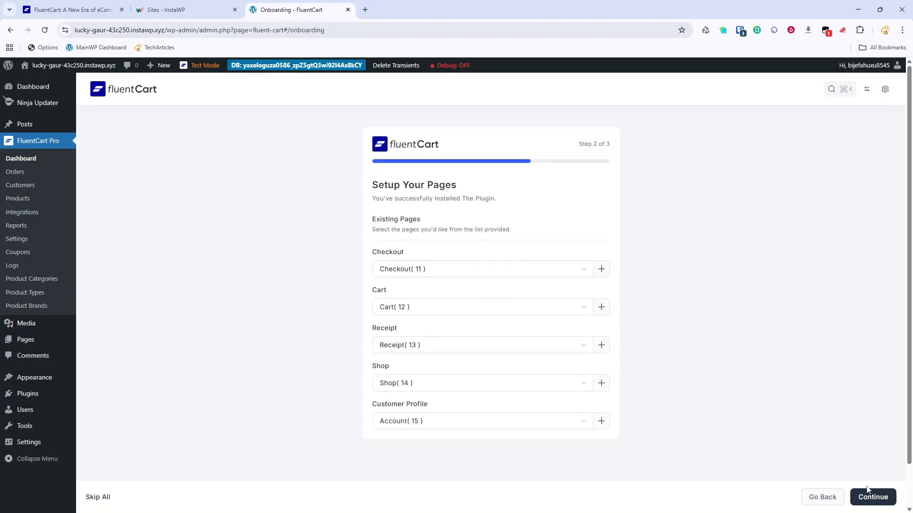
left_click(888, 503)
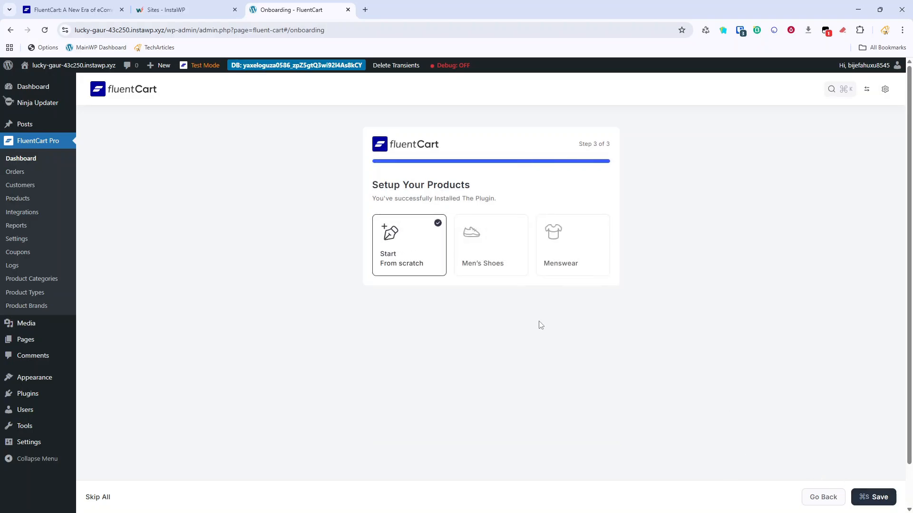
left_click(879, 497)
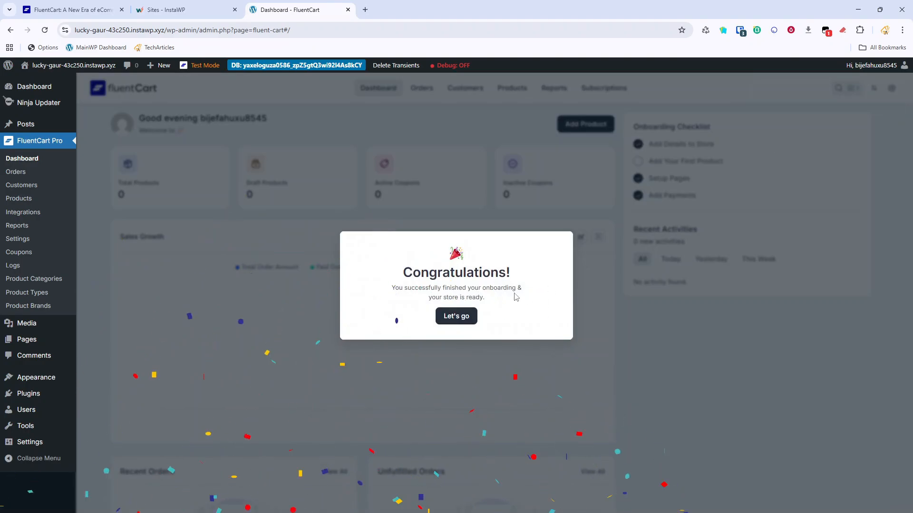
left_click(449, 318)
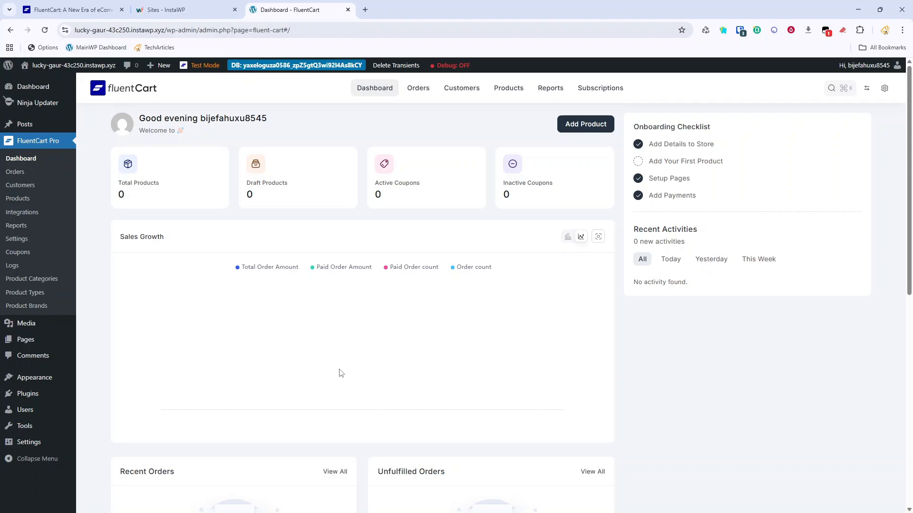
Enable and save Product Licensing under Features & Addon, then open the empty Products list.
left_click(17, 240)
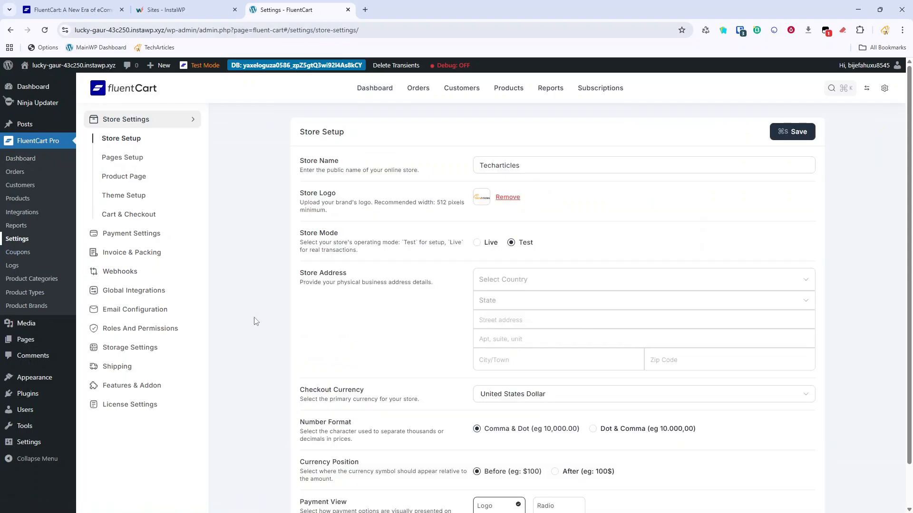
left_click(147, 236)
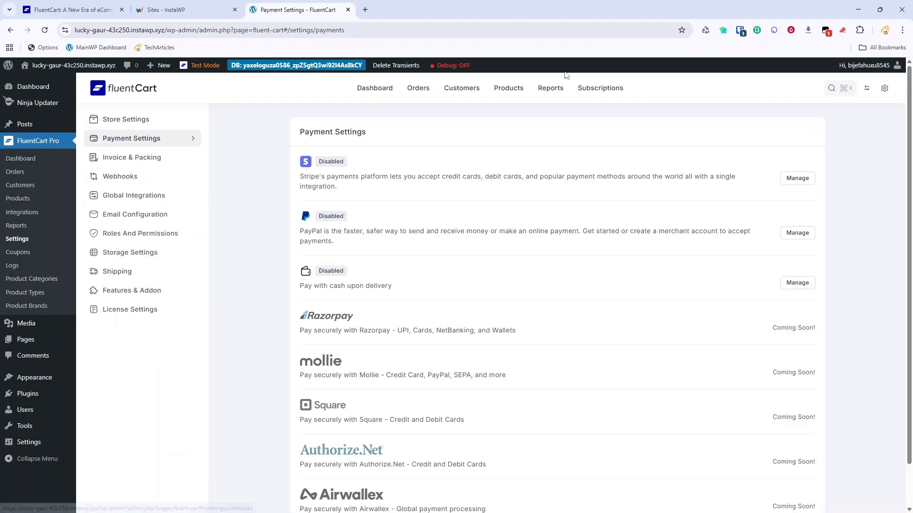
left_click(120, 119)
scroll(363, 214, "down", 2)
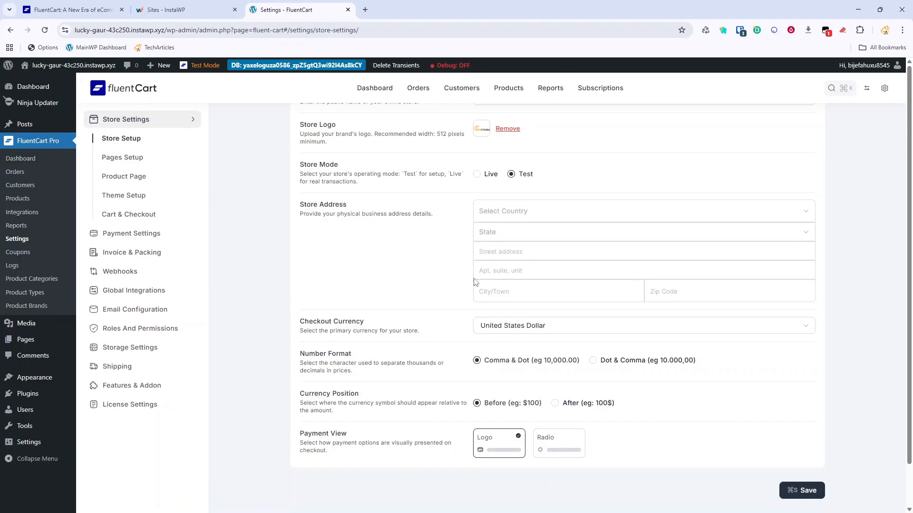
scroll(475, 282, "up", 2)
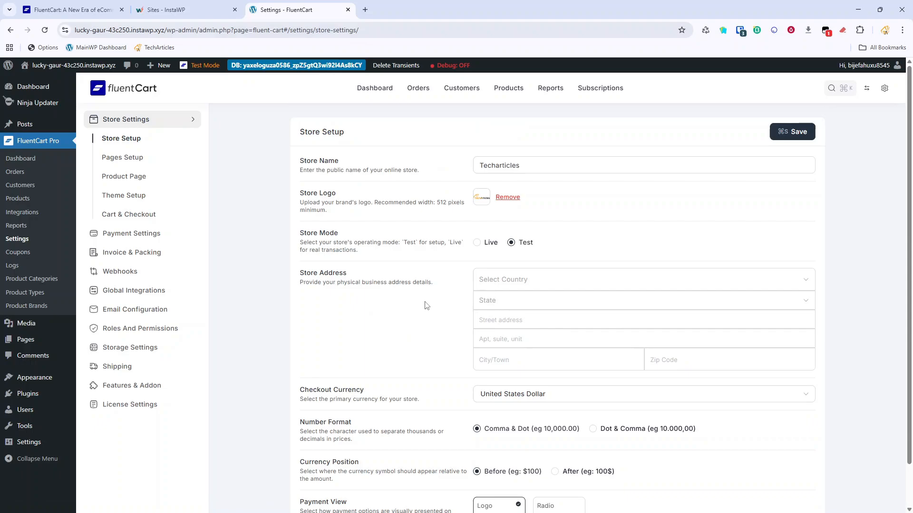
scroll(426, 305, "down", 2)
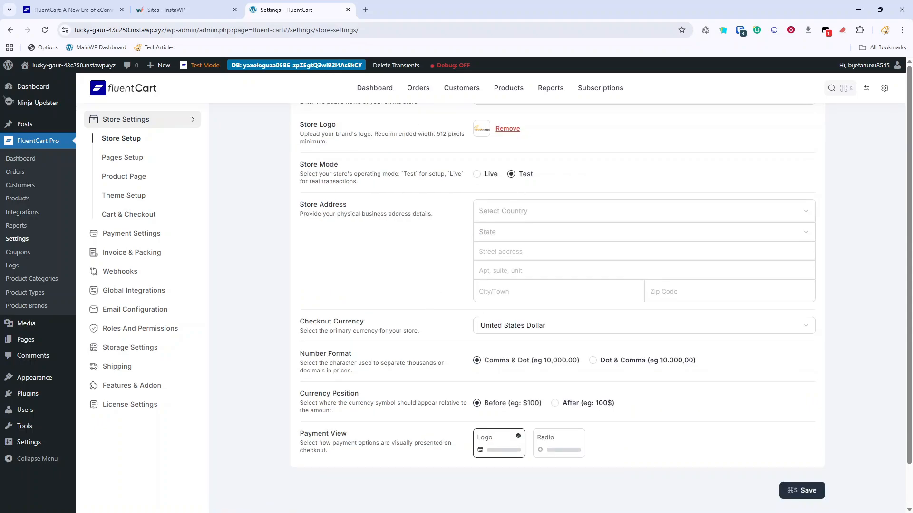
scroll(236, 357, "up", 2)
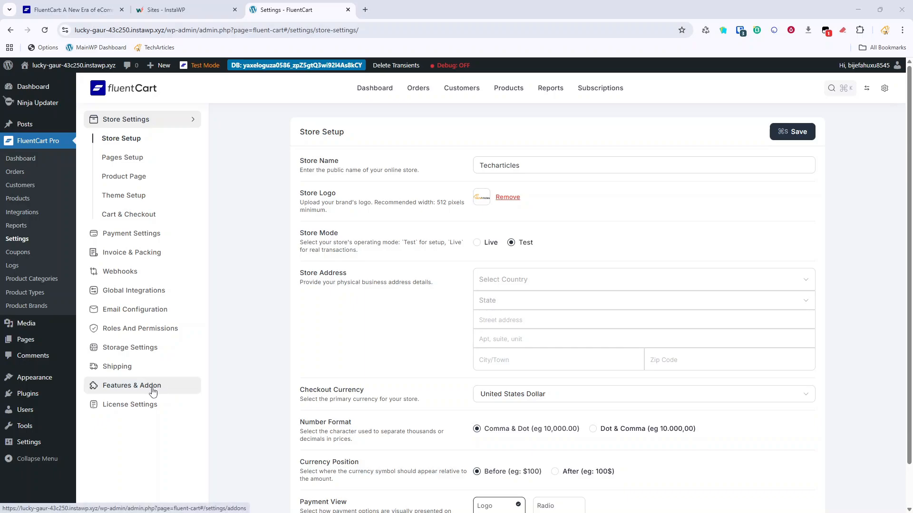
left_click(153, 391)
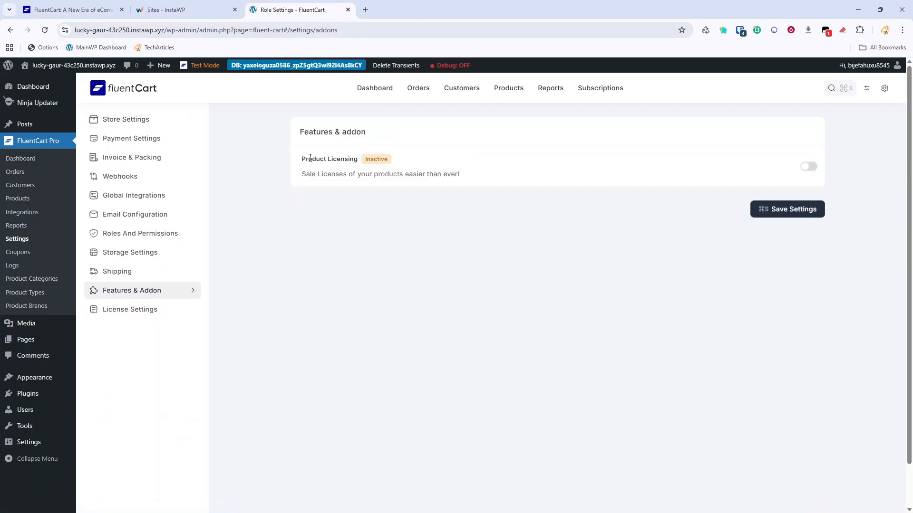
left_click(808, 168)
left_click(788, 213)
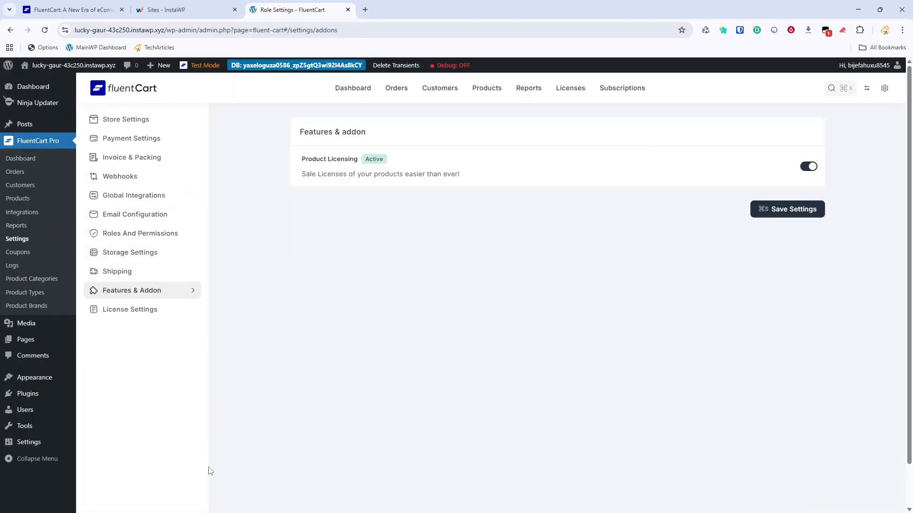
left_click(33, 199)
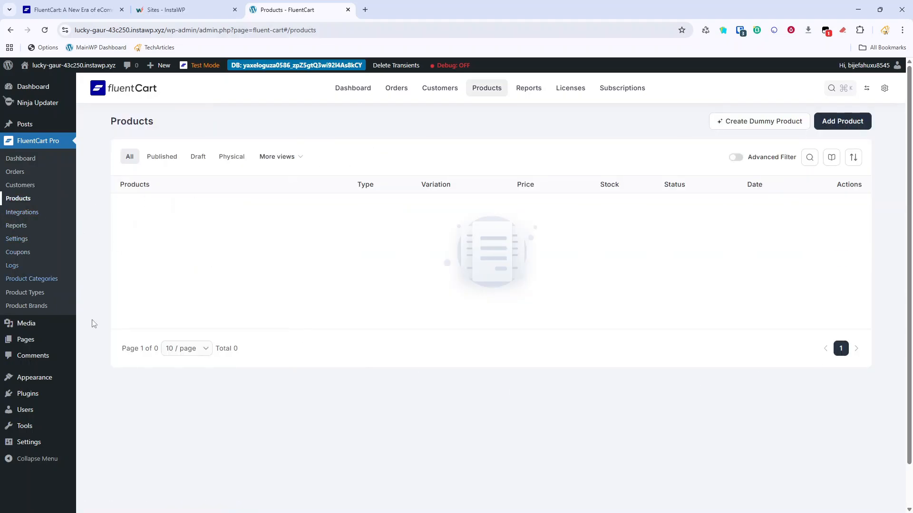
Add digital product 'Awesome-plugin' (#16) with short description 'Awesome Plugin' and update it.
left_click(839, 122)
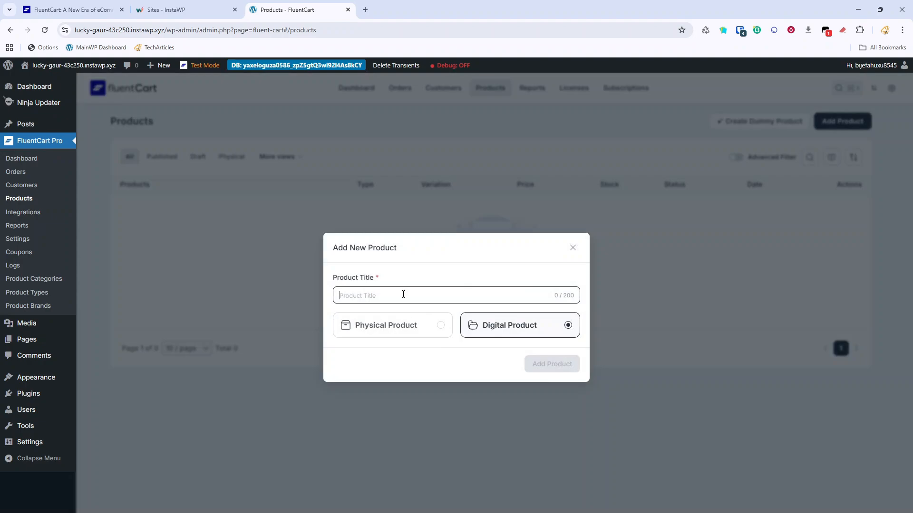
type("Awesome-plugin")
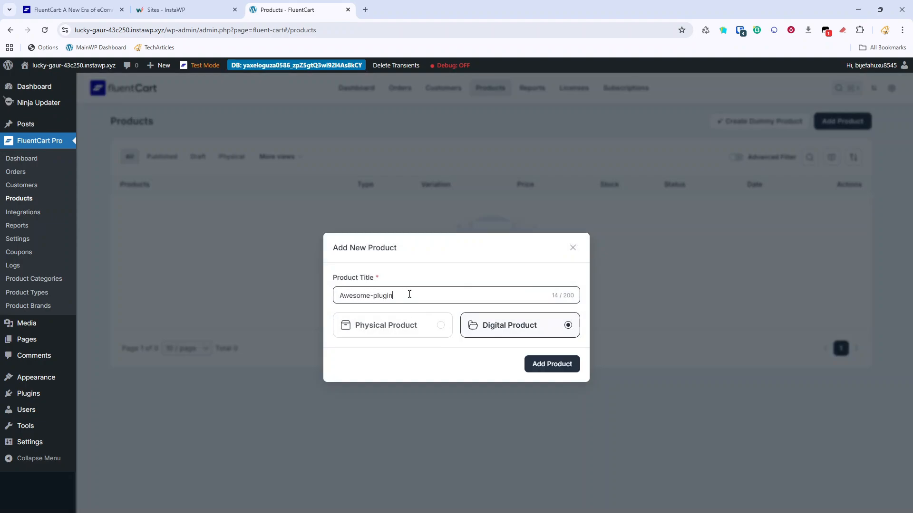
left_click(572, 373)
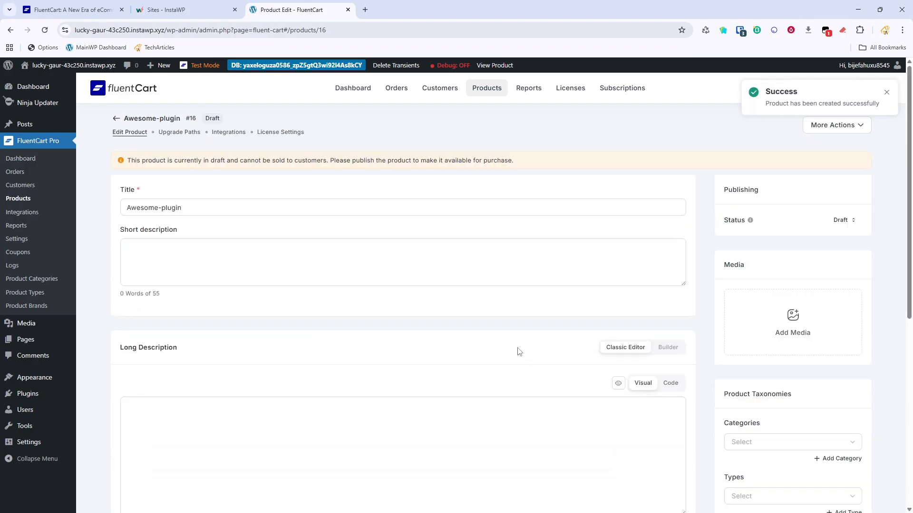
left_click(419, 245)
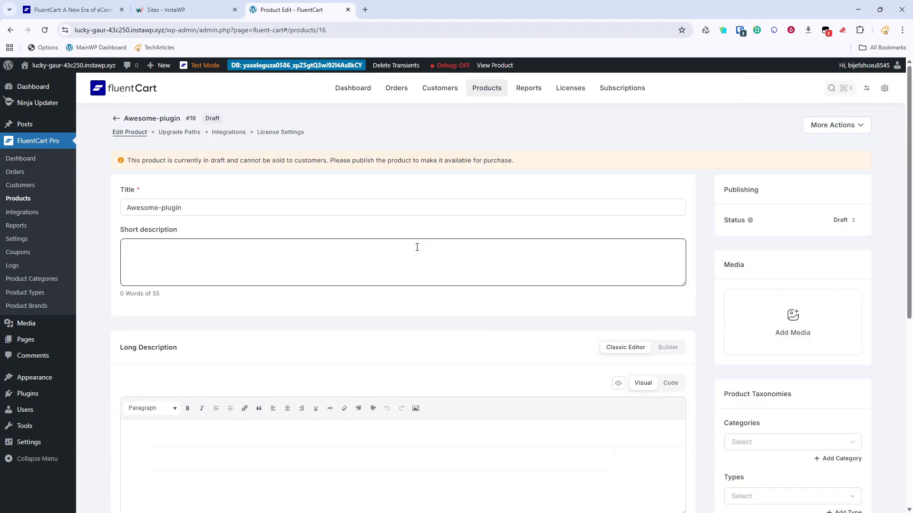
type("Awesome Plugin")
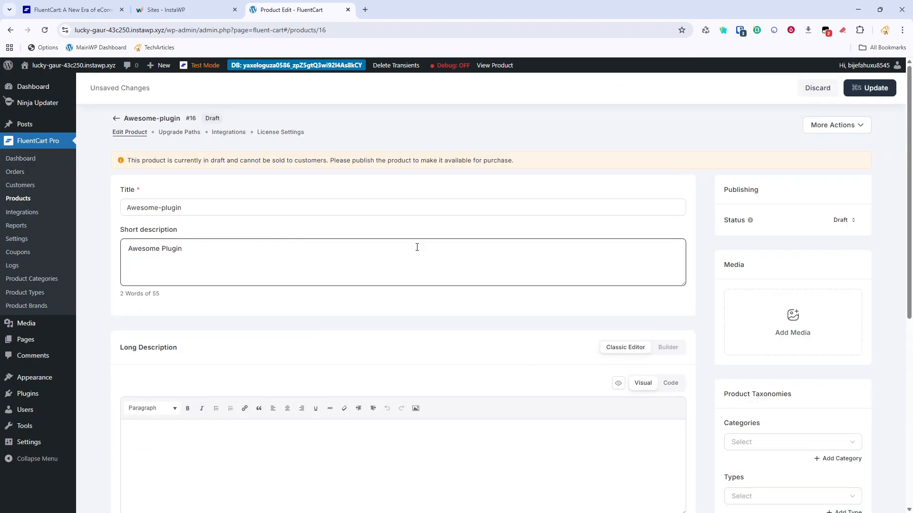
scroll(417, 247, "down", 6)
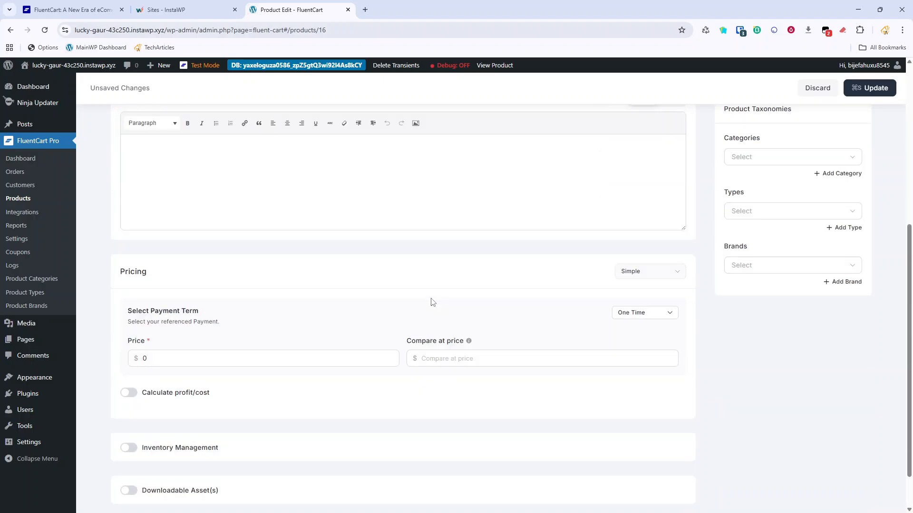
scroll(433, 303, "up", 7)
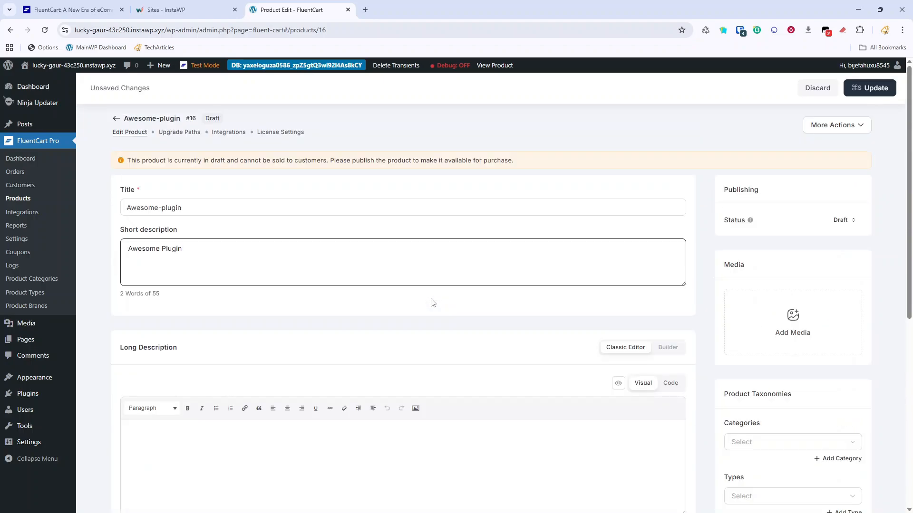
scroll(431, 302, "down", 7)
scroll(432, 301, "up", 7)
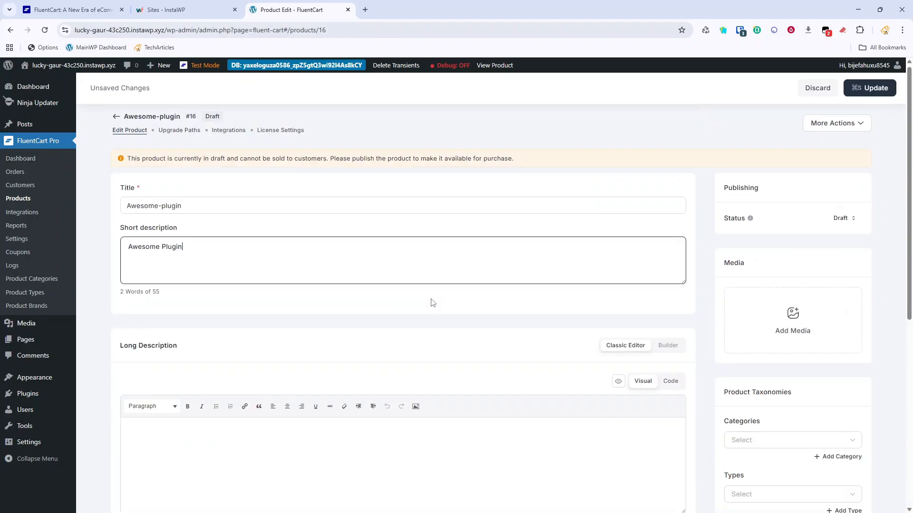
left_click(861, 90)
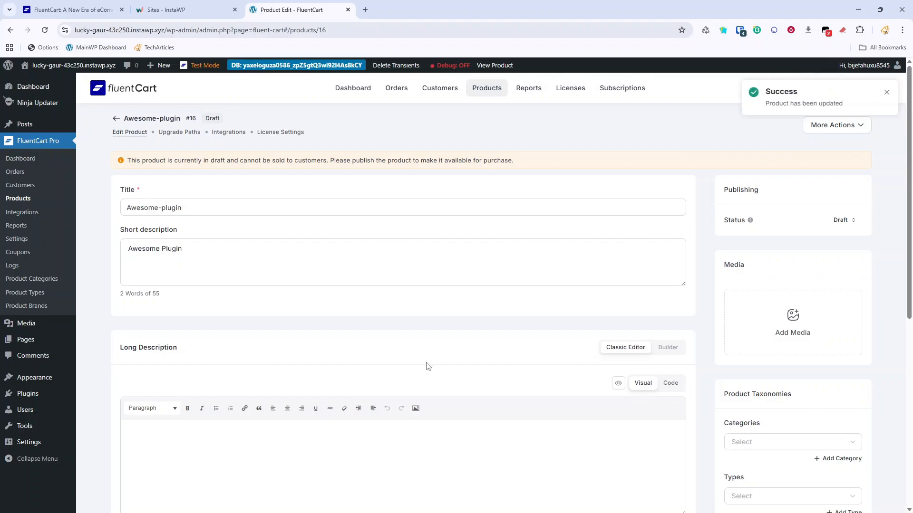
Enable licensing on Awesome-plugin with version 1.0.1 and license key prefix demo-product-.
left_click(285, 135)
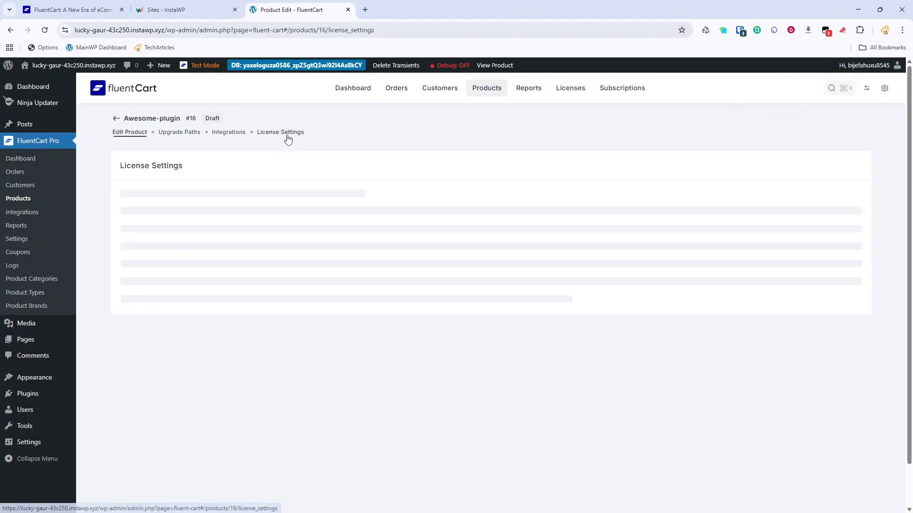
left_click(742, 169)
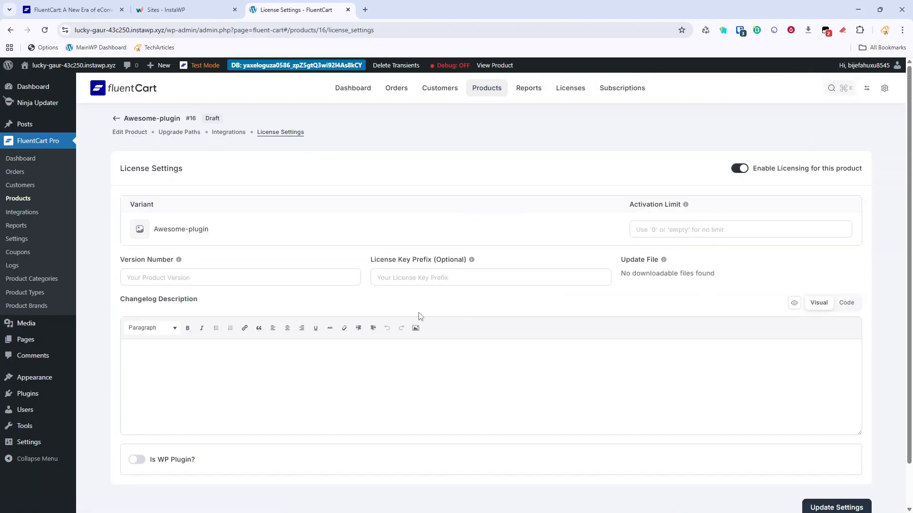
left_click(278, 284)
type("0")
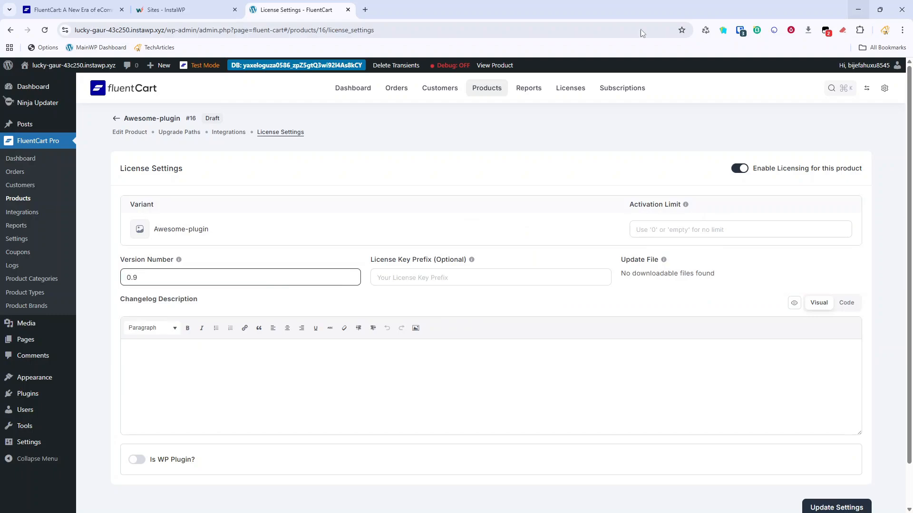
key("BackSpace")
type("1.")
left_click(427, 278)
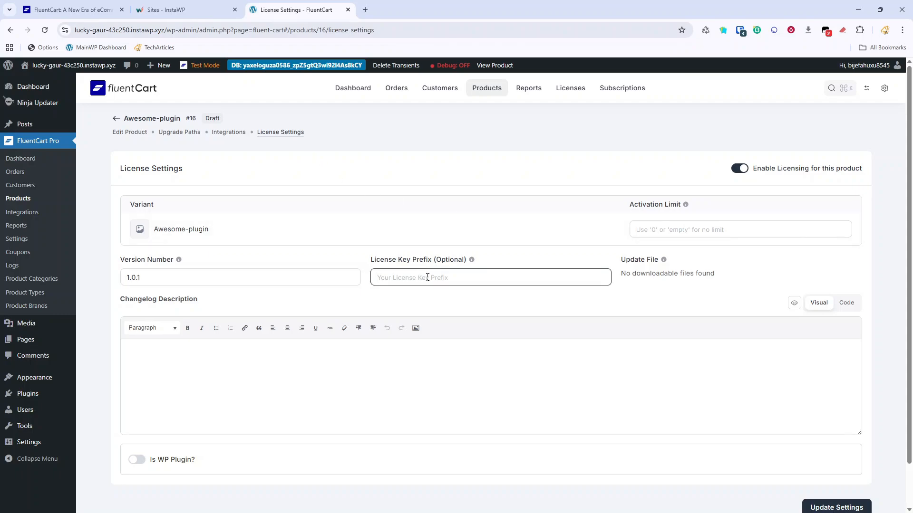
type("demo-product-")
Mark the product as a WordPress plugin and save the license settings.
left_click(295, 388)
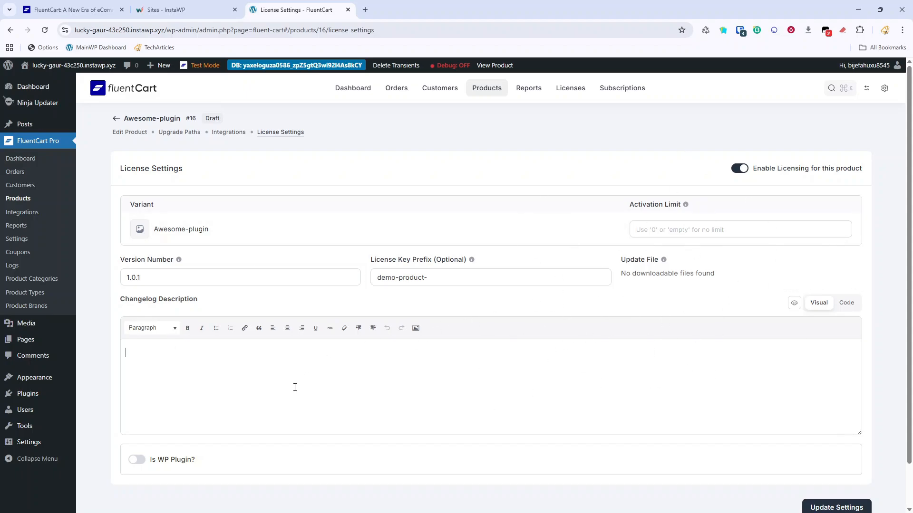
scroll(295, 388, "down", 1)
left_click(138, 412)
scroll(212, 452, "down", 3)
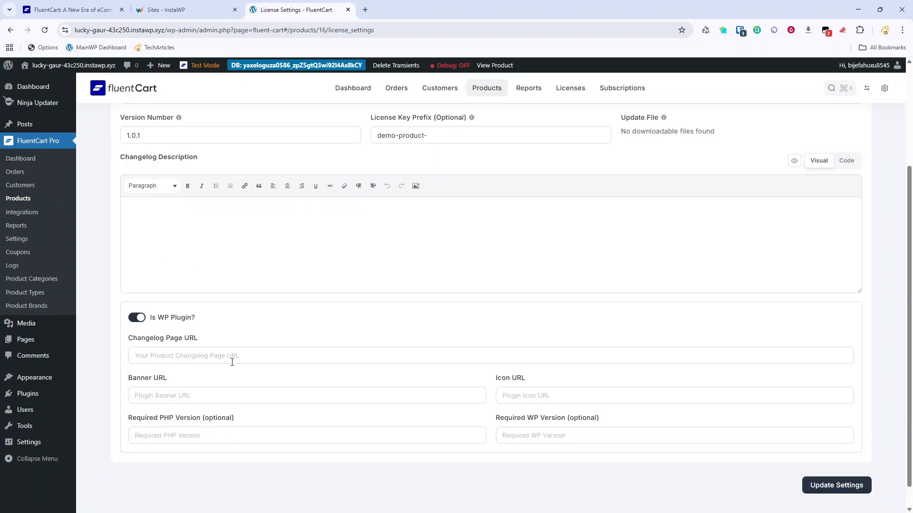
left_click(294, 357)
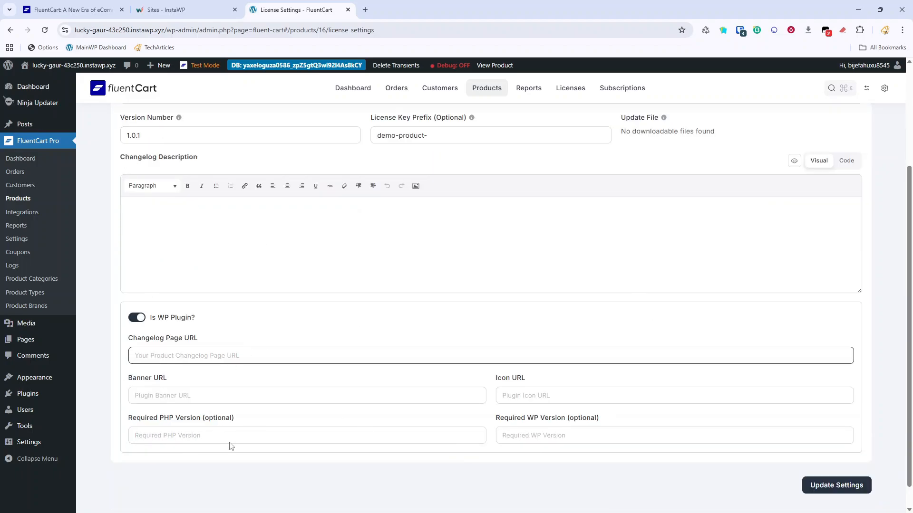
left_click(827, 485)
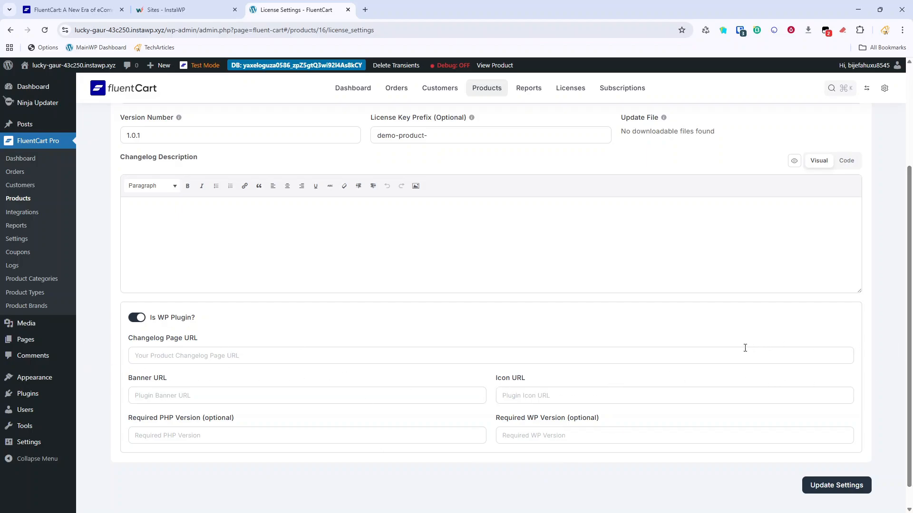
scroll(472, 318, "up", 3)
scroll(595, 366, "down", 4)
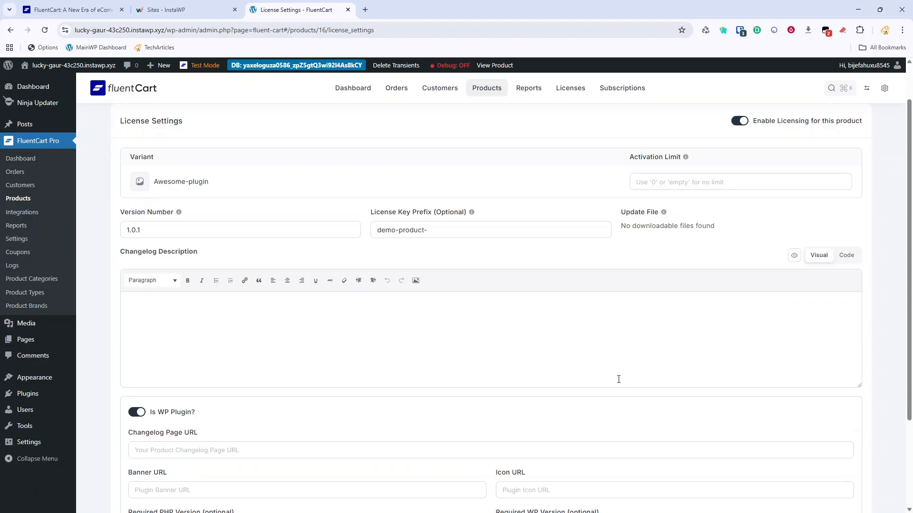
left_click(835, 461)
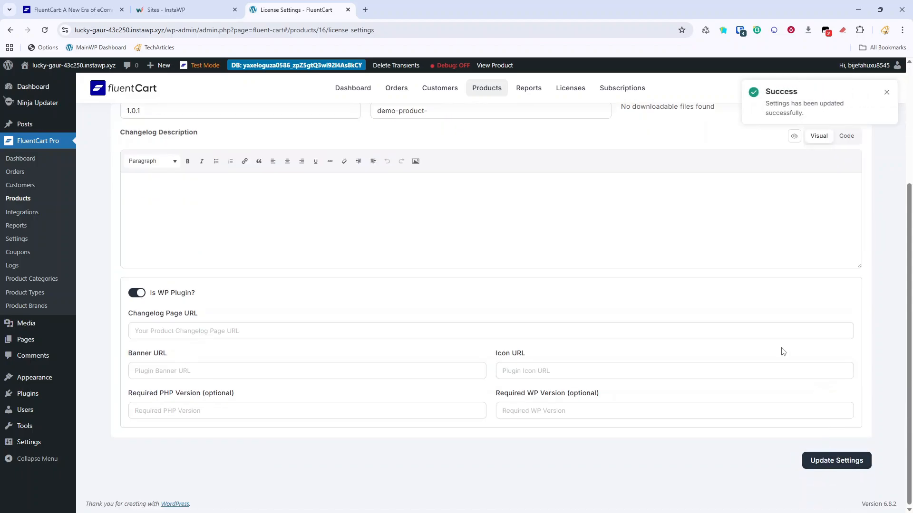
scroll(779, 316, "up", 4)
Set Awesome-plugin's status to Publish, then maximize File Explorer on the Fluent Cart Starter folder.
left_click(129, 132)
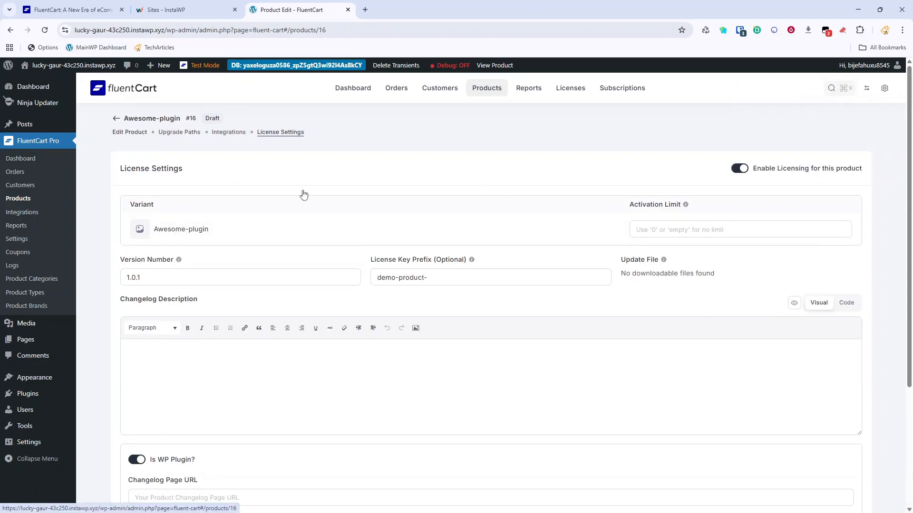
left_click(842, 220)
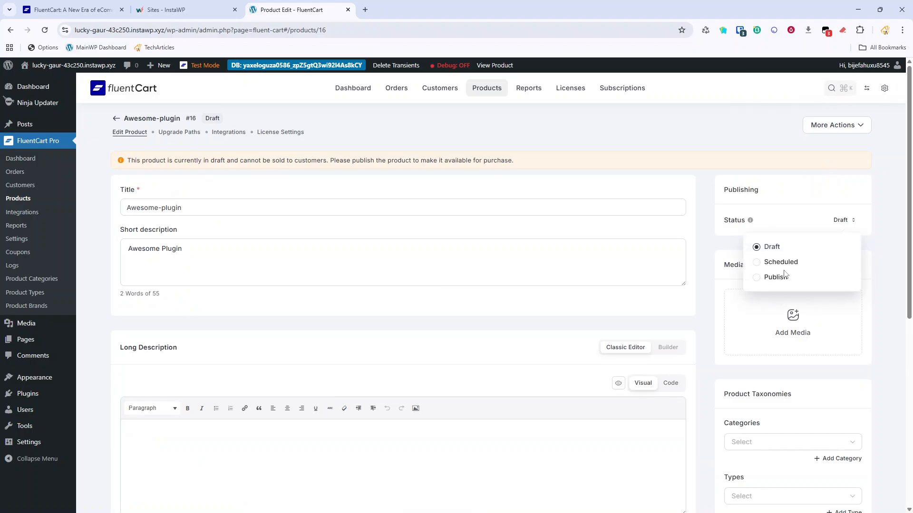
left_click(771, 278)
left_click(872, 88)
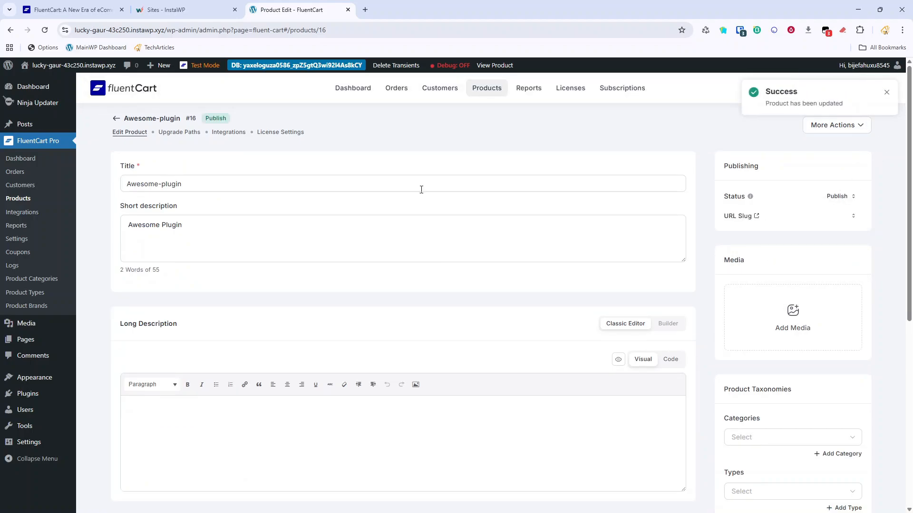
left_click(20, 199)
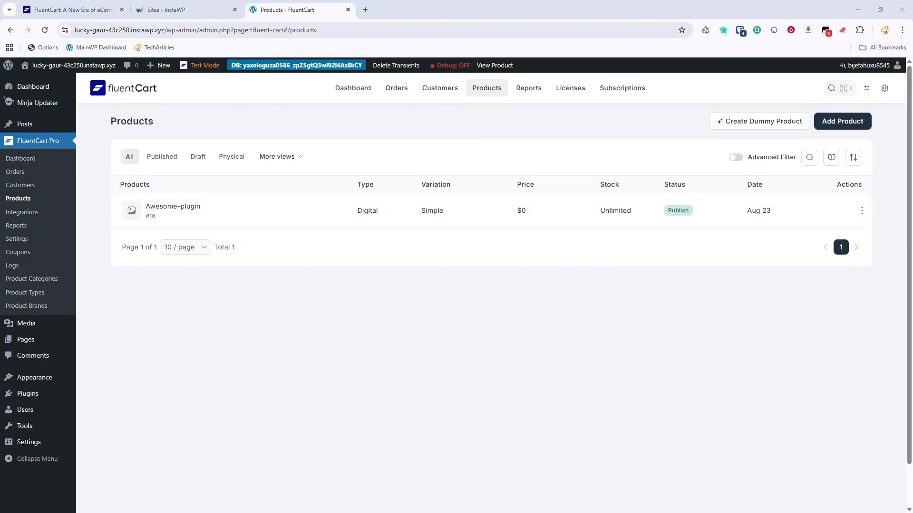
left_click_drag(364, 235, 361, 5)
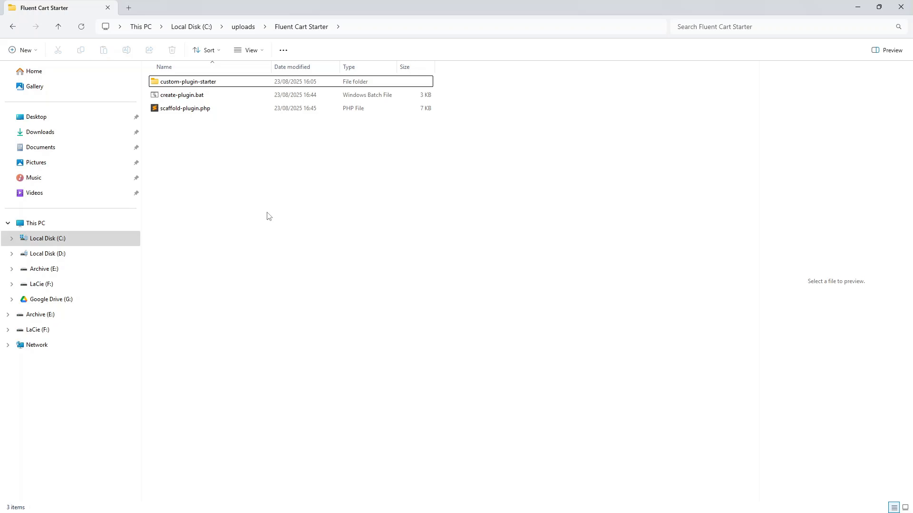
Run create-plugin.bat and accept the default starter folder.
left_click(181, 95)
left_click(183, 95)
left_click(215, 150)
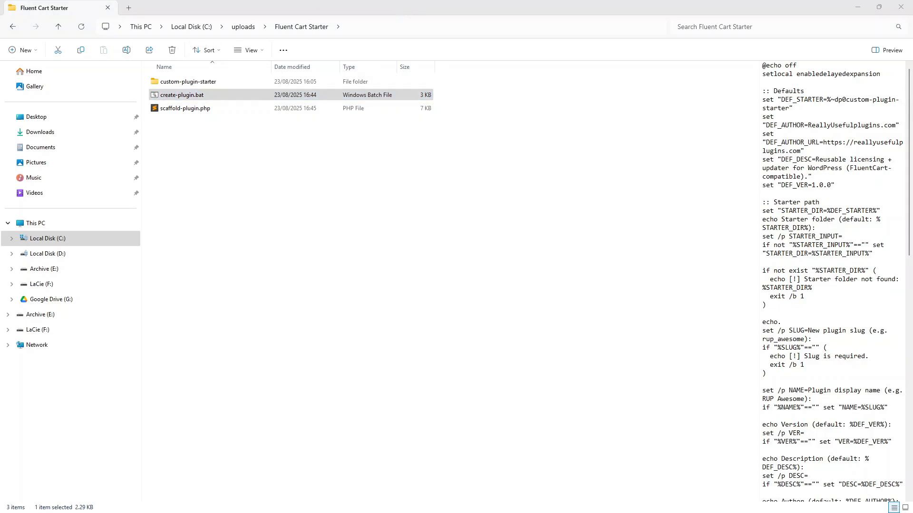
left_click_drag(555, 276, 650, 168)
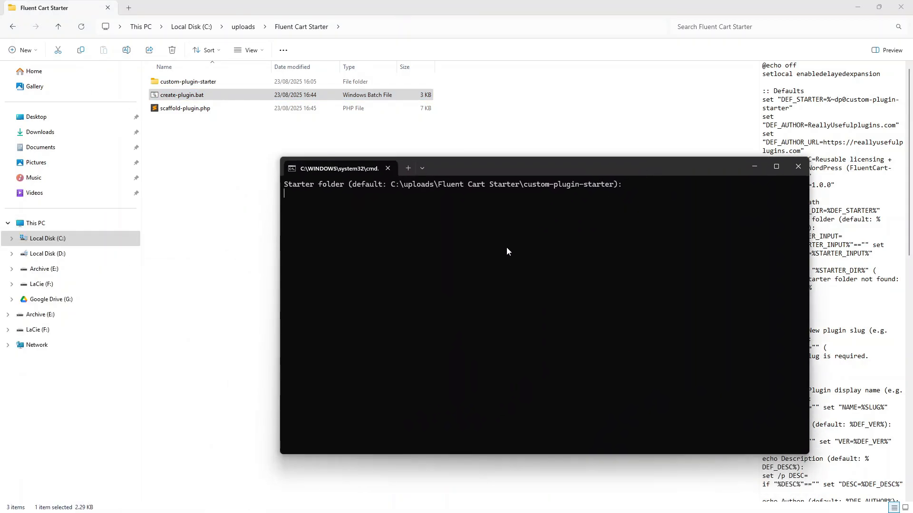
key("Return")
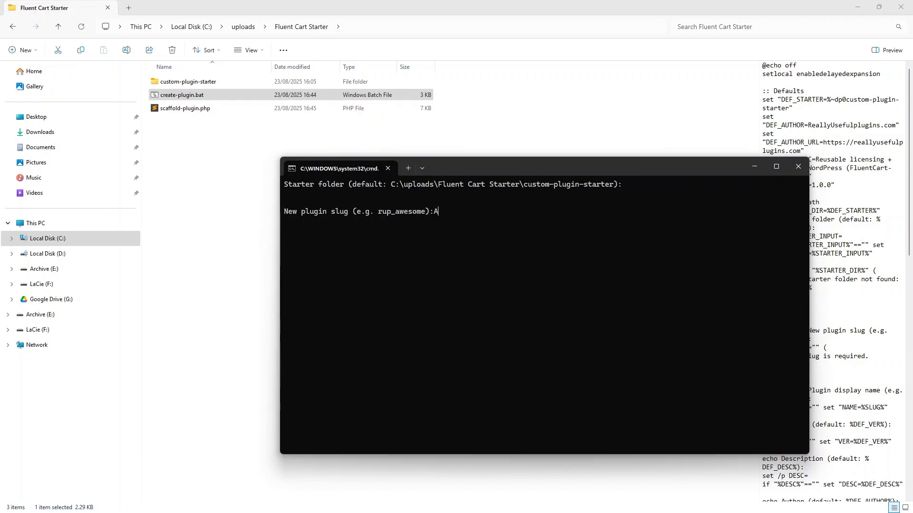
Give the plugin slug Awesome-plugin, display name 'Awesome plugin' and version 1.0.0.
type("Aess")
type("wesom")
key("BackSpace")
key("BackSpace")
key("BackSpace")
key("BackSpace")
type("esome-plugin")
key("Return")
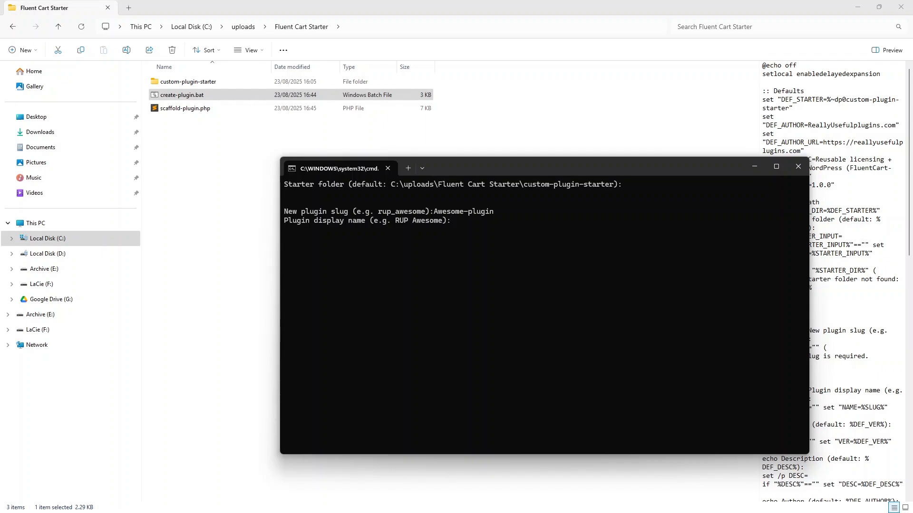
type("Awesome plugin")
key("Return")
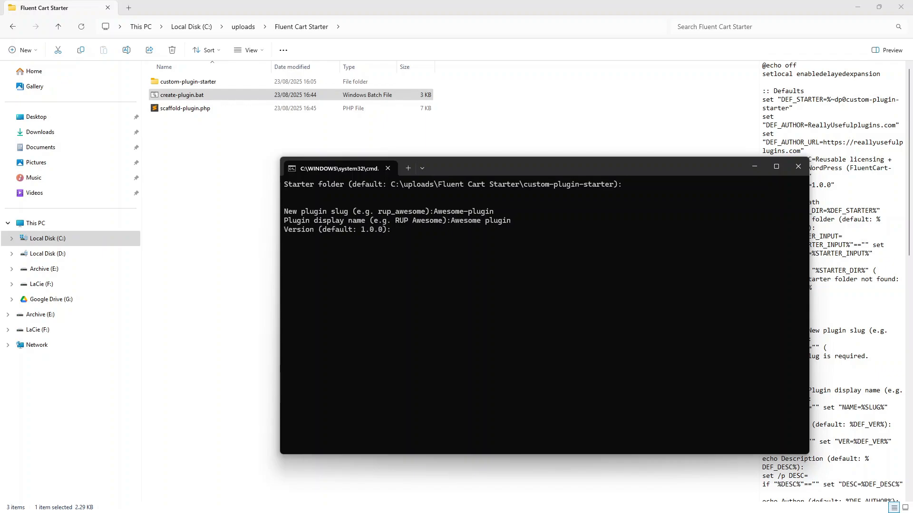
type("1.0.0")
key("Return")
key("Return")
key("Return")
key("Return")
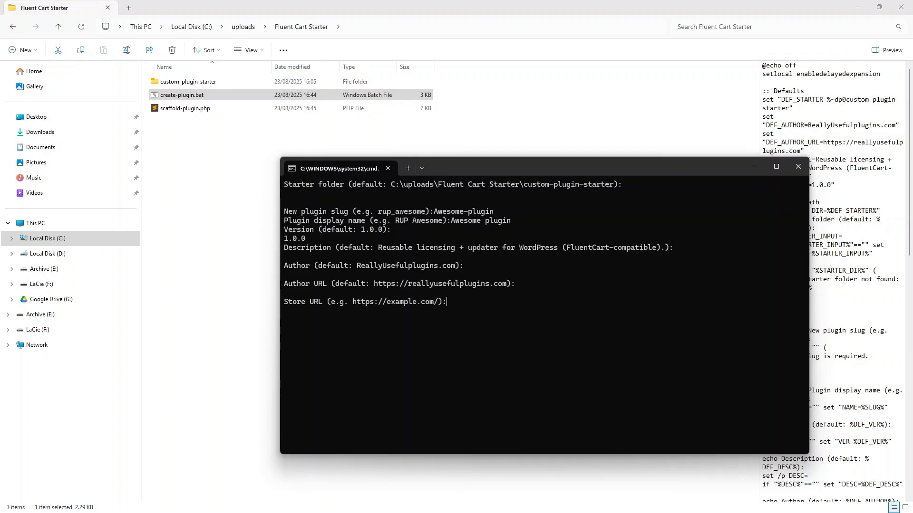
Paste the test store's URL, enter item ID 16 and accept the remaining defaults.
left_click(858, 8)
left_click_drag(164, 30, 65, 32)
key("alt+Tab")
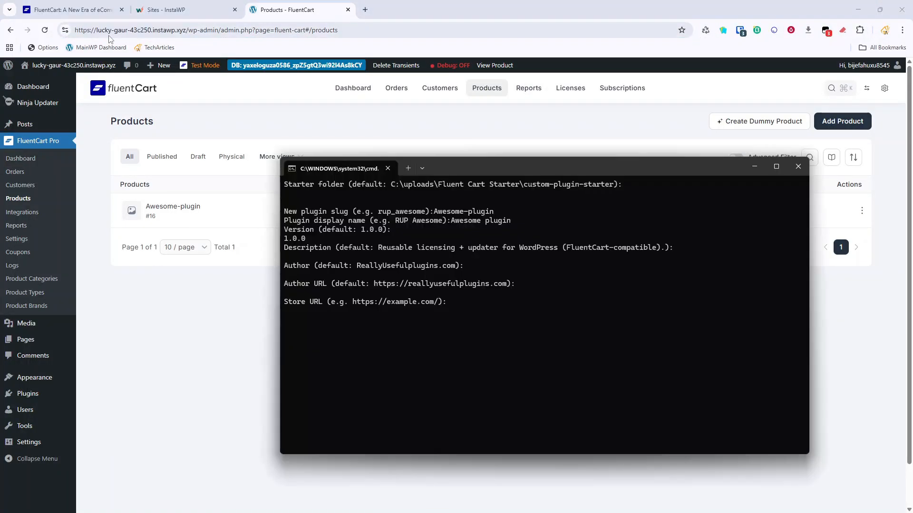
type("https://lucky-gaur-43c250.instawp.xyz/")
key("Return")
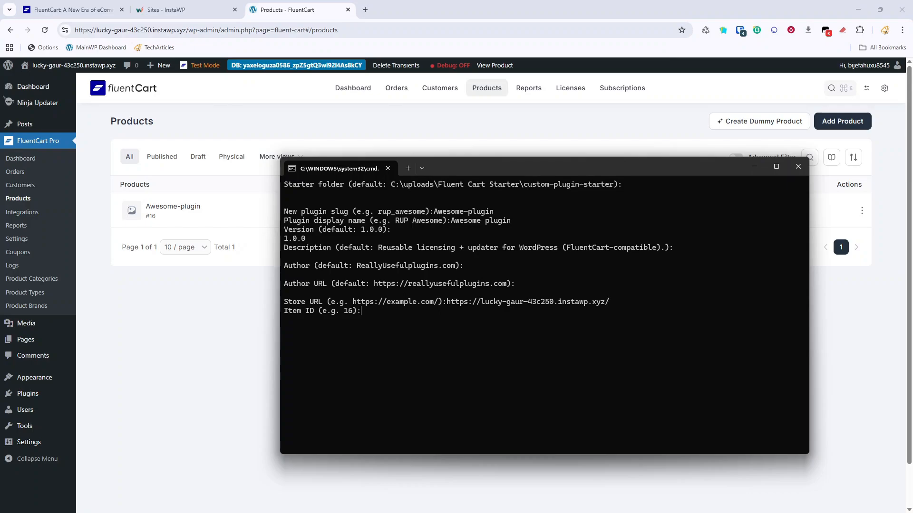
type("16")
key("Return")
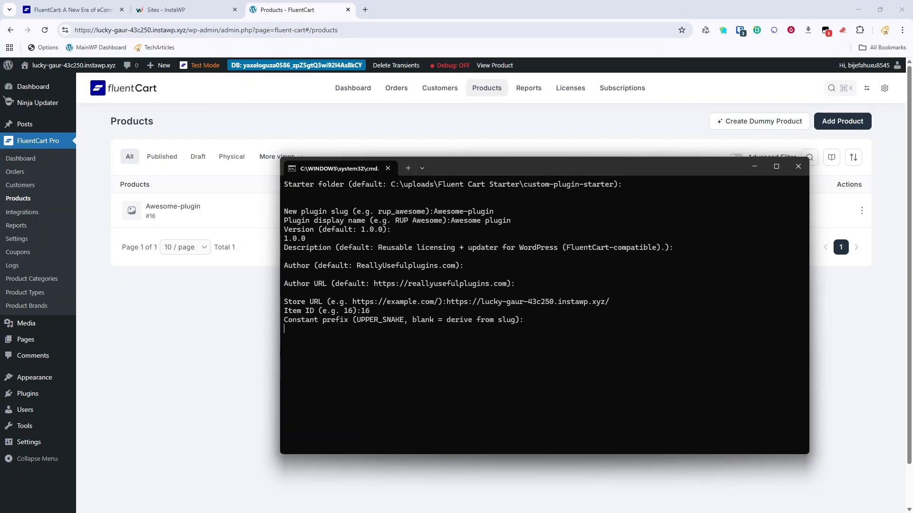
key("Return")
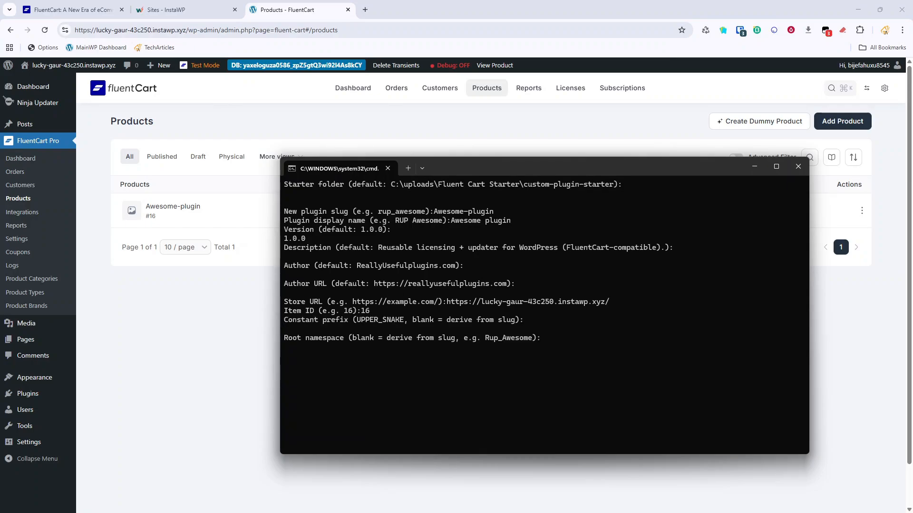
key("alt+Tab")
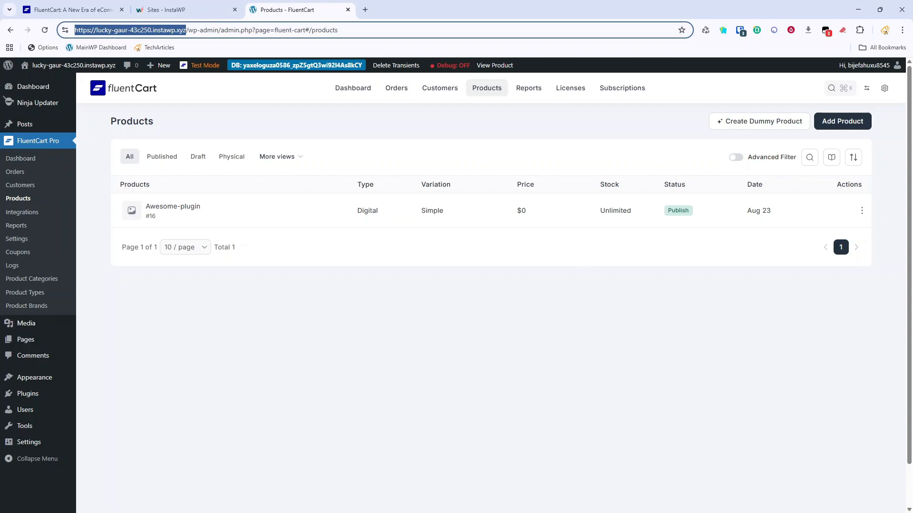
key("alt+Tab")
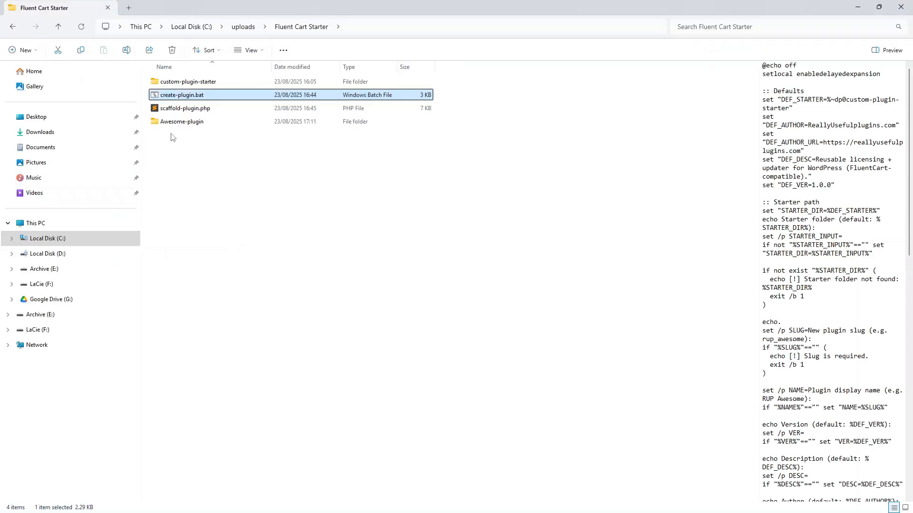
Rename the Awesome-plugin folder to lowercase awesome-plugin.
left_click(178, 126)
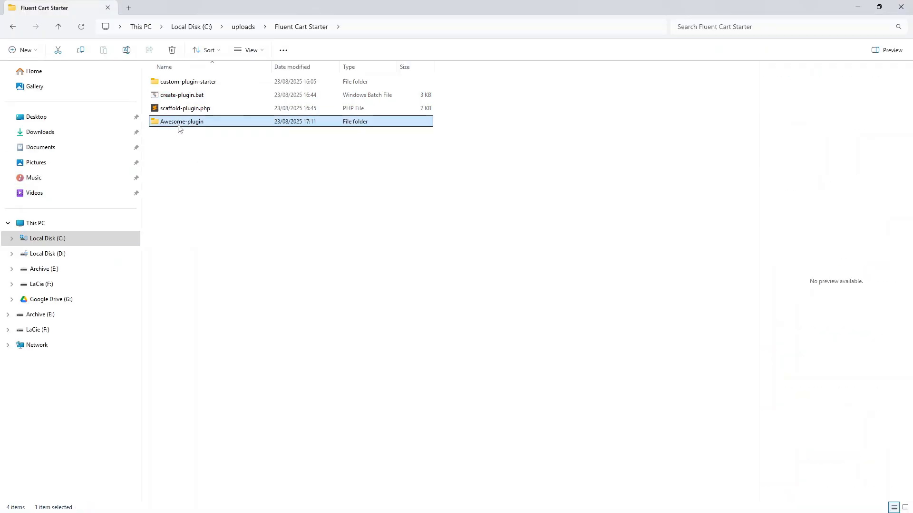
right_click(178, 123)
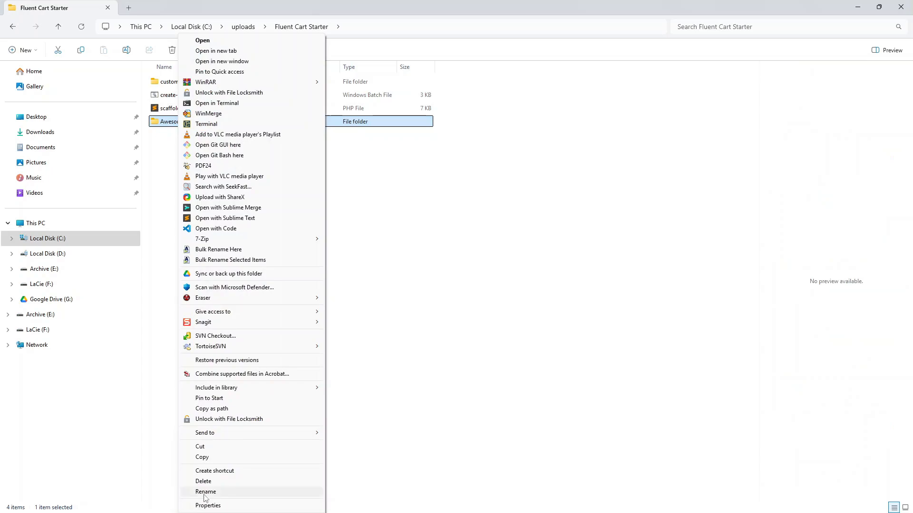
left_click(205, 493)
key("Home")
type("a")
key("Delete")
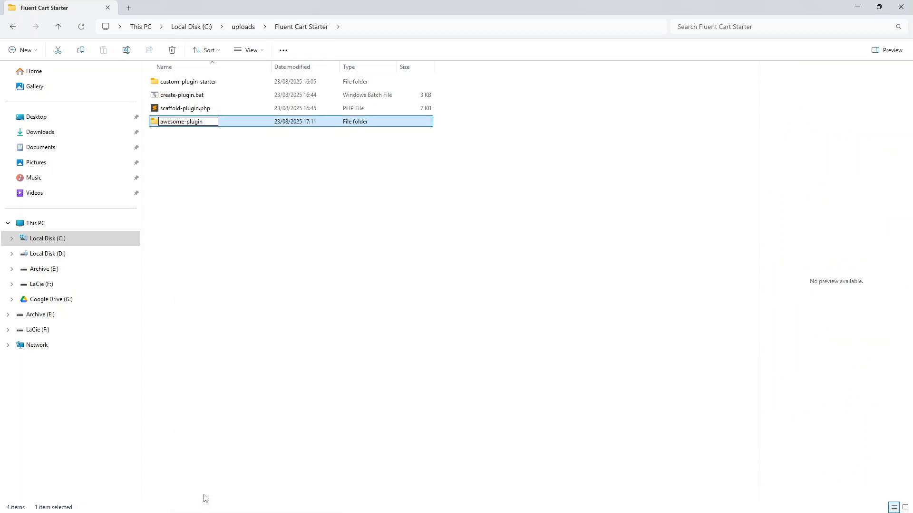
key("Return")
Open awesome-plugin.php from inside the awesome-plugin folder in Sublime Text.
left_click(250, 401)
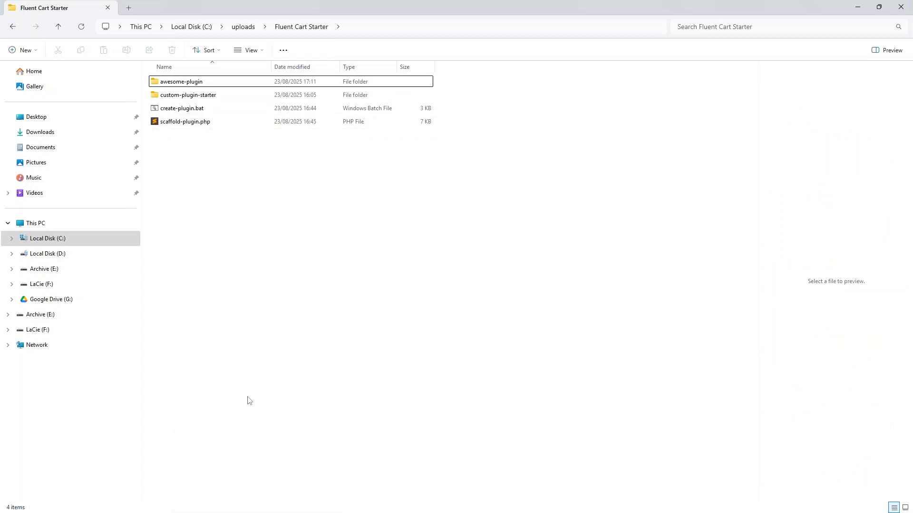
double_click(205, 82)
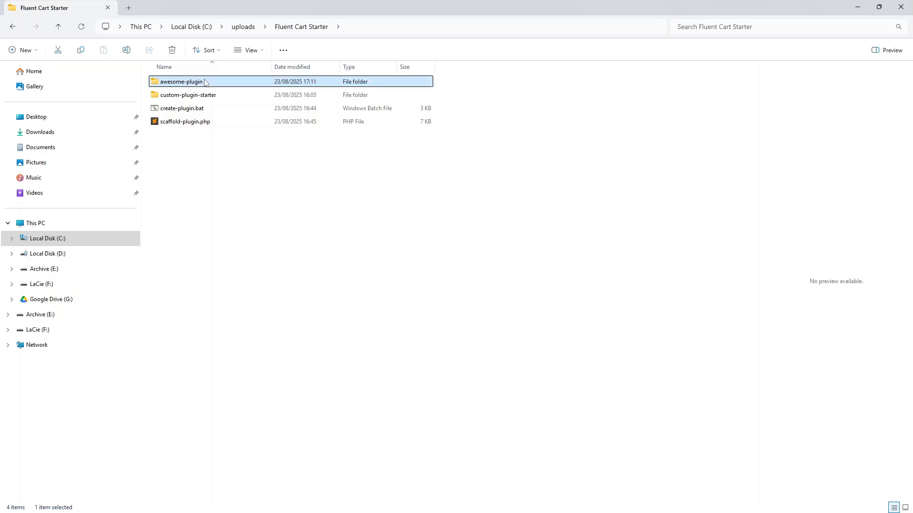
double_click(190, 95)
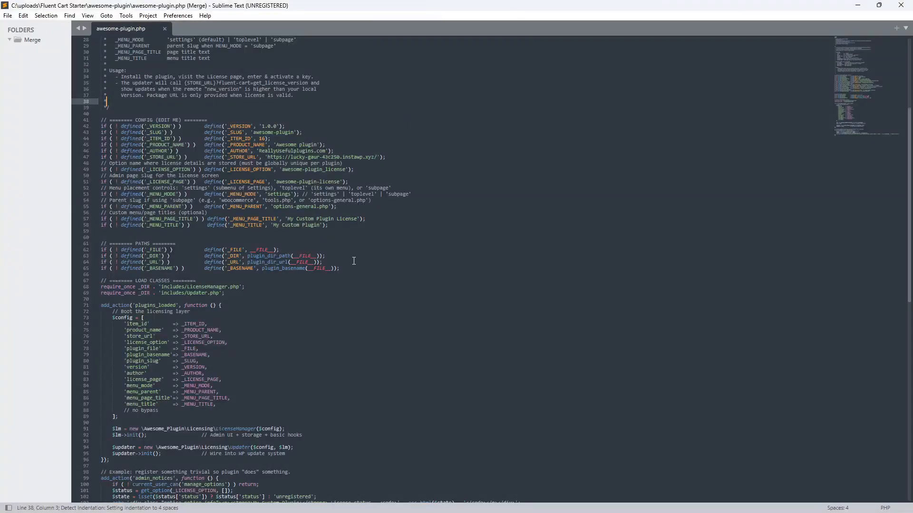
Check that the _STORE_URL site id 43c250 matches the test store's address in Chrome.
scroll(354, 261, "up", 9)
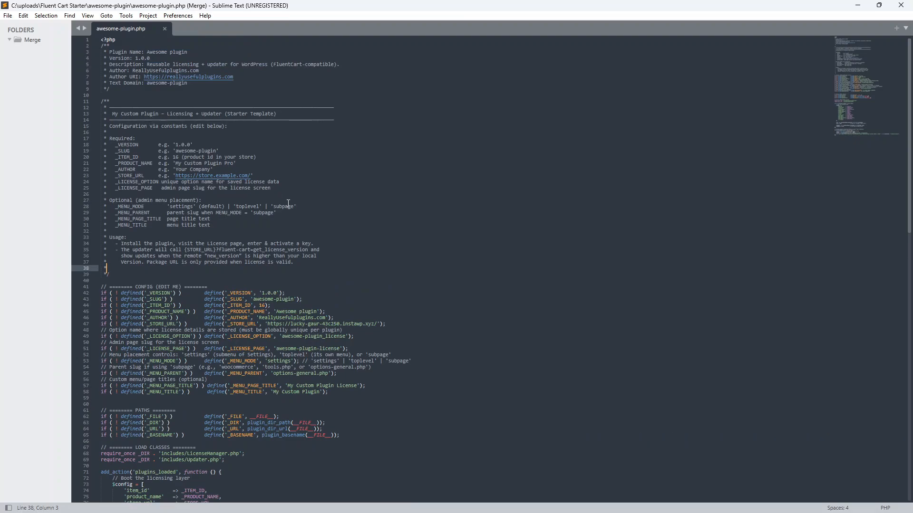
scroll(288, 204, "down", 9)
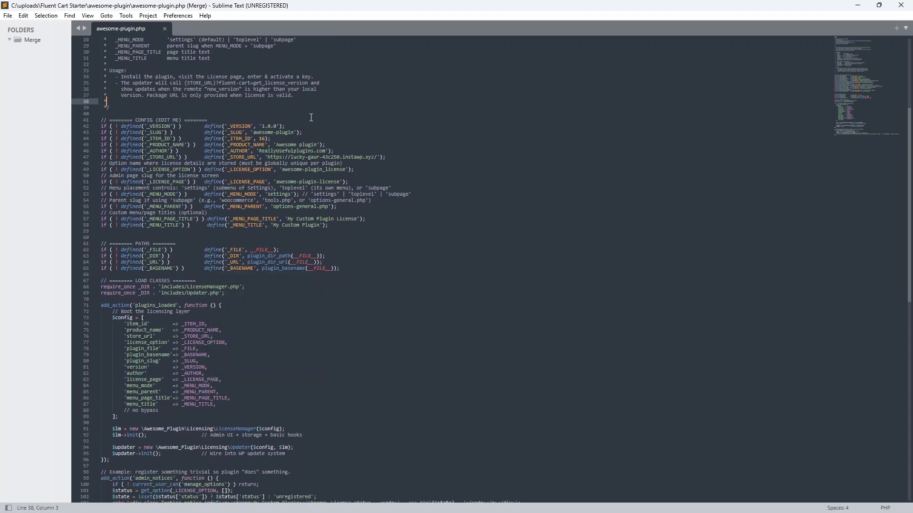
scroll(301, 177, "up", 2)
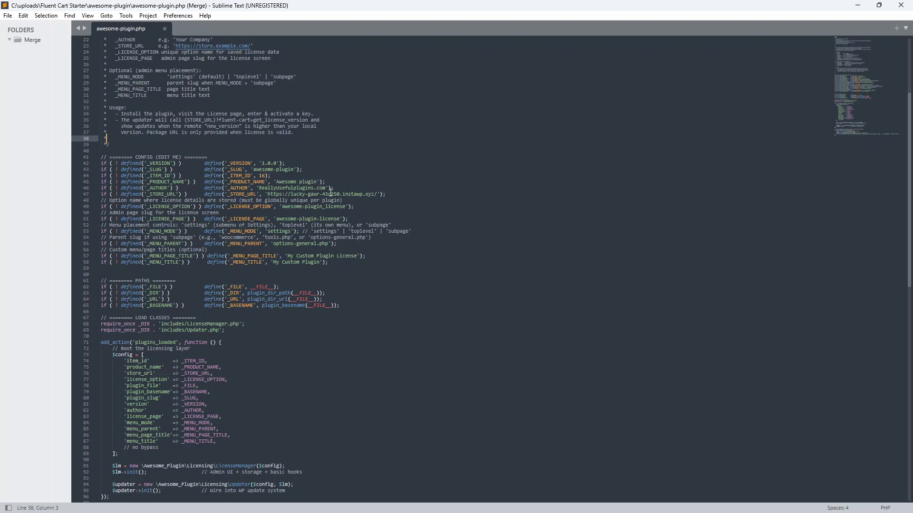
double_click(331, 194)
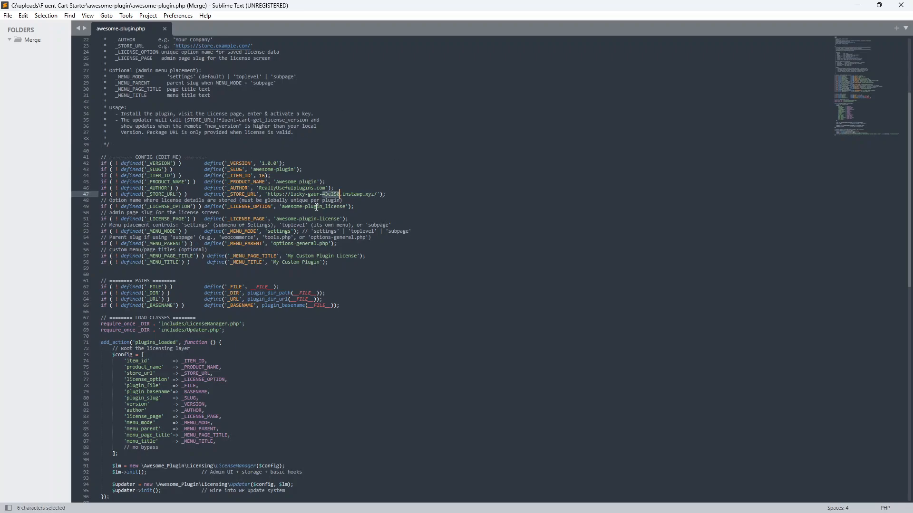
left_click(319, 219)
left_click_drag(386, 4, 356, 2)
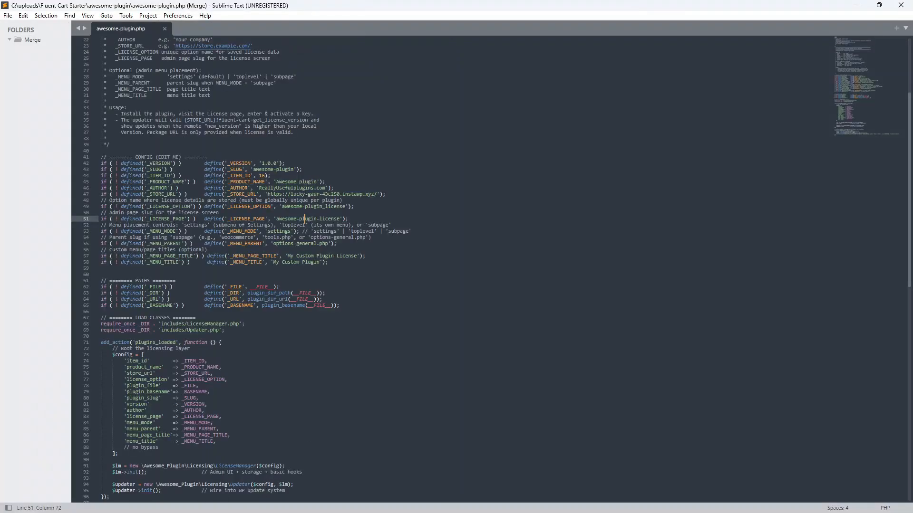
key("alt+Tab")
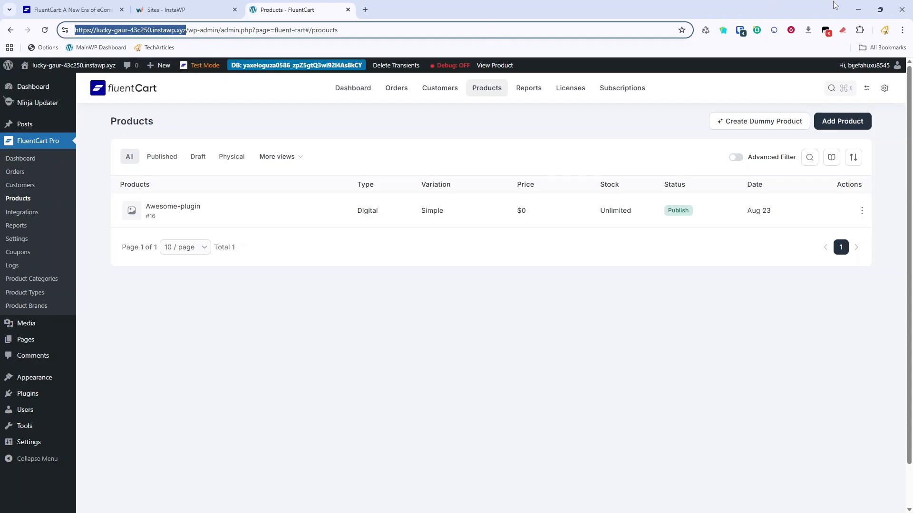
left_click(858, 9)
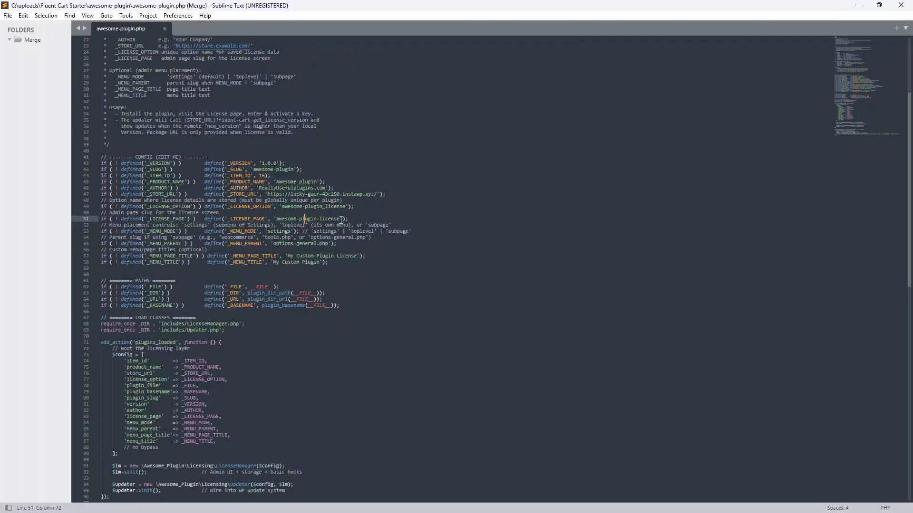
Replace 'My Custom Plugin' on line 58 with the menu title awesome-plugin.
double_click(280, 231)
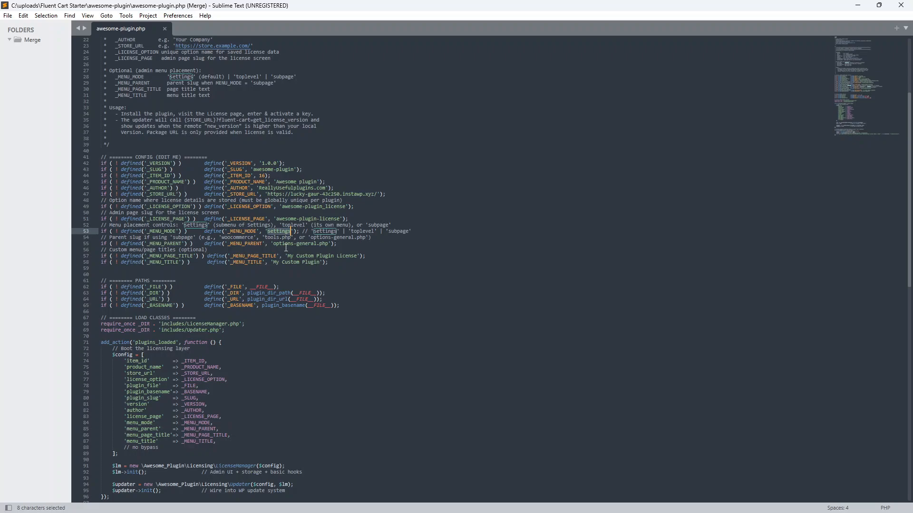
triple_click(313, 258)
left_click(351, 265)
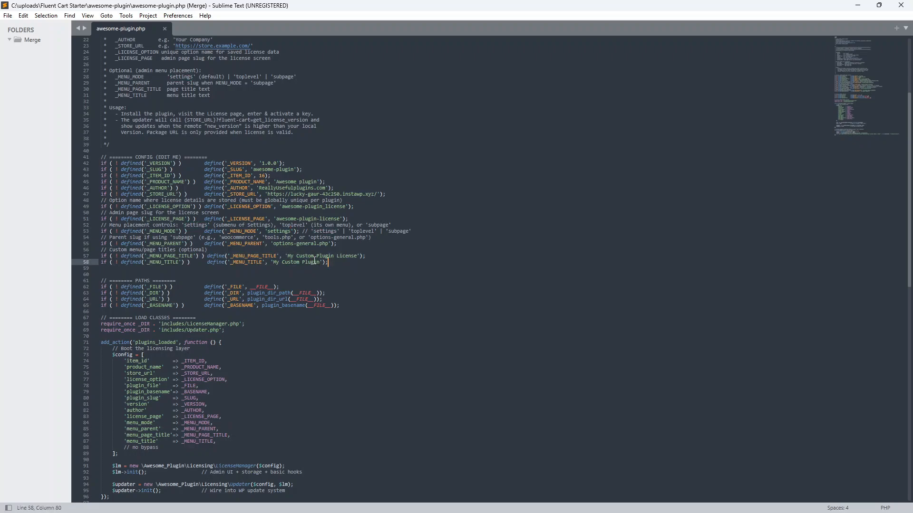
left_click_drag(273, 262, 320, 262)
scroll(252, 186, "up", 3)
scroll(252, 187, "up", 3)
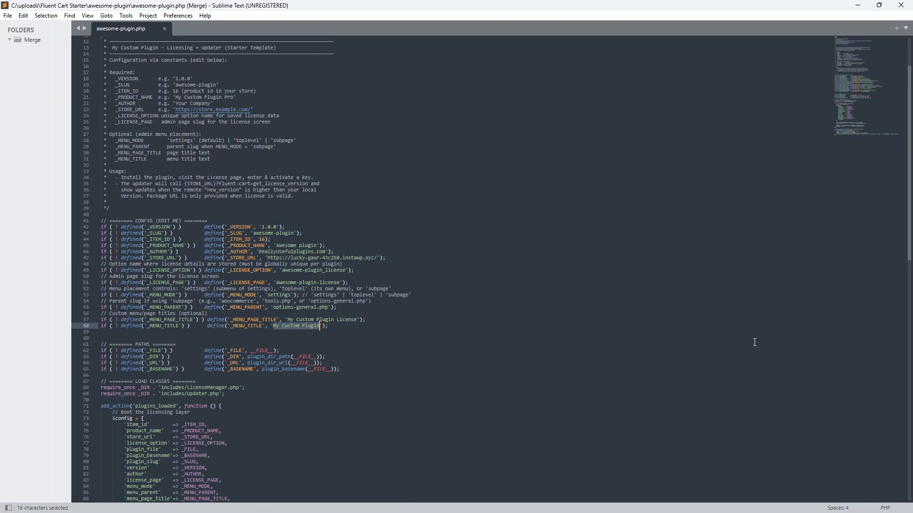
scroll(727, 339, "down", 3)
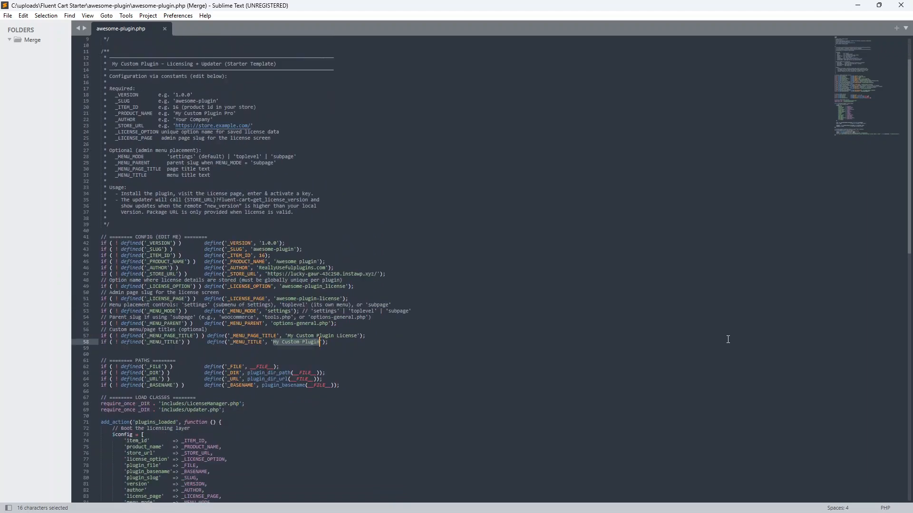
type("Aw")
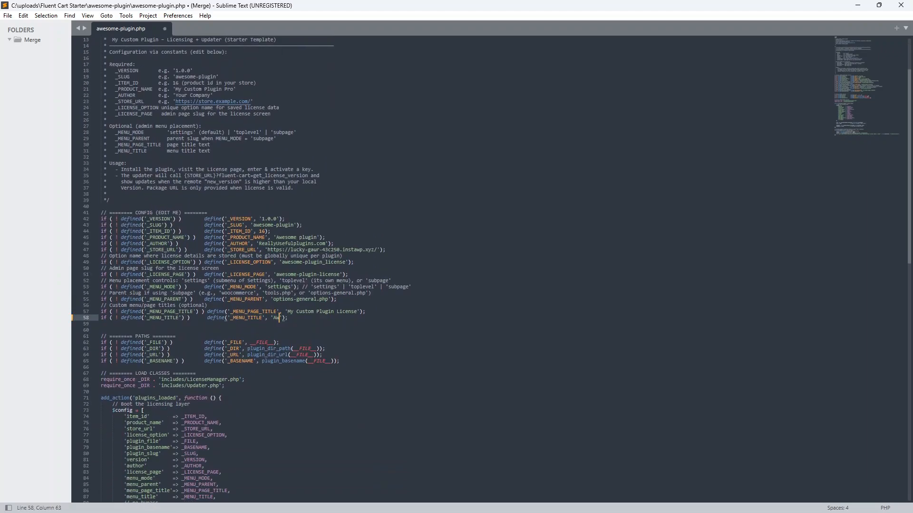
key("Down")
key("Return")
Change the page title's 'Custom Plugin' to 'Awesome Plugin' on line 57 and save the file.
left_click_drag(299, 312, 334, 313)
type("Awe")
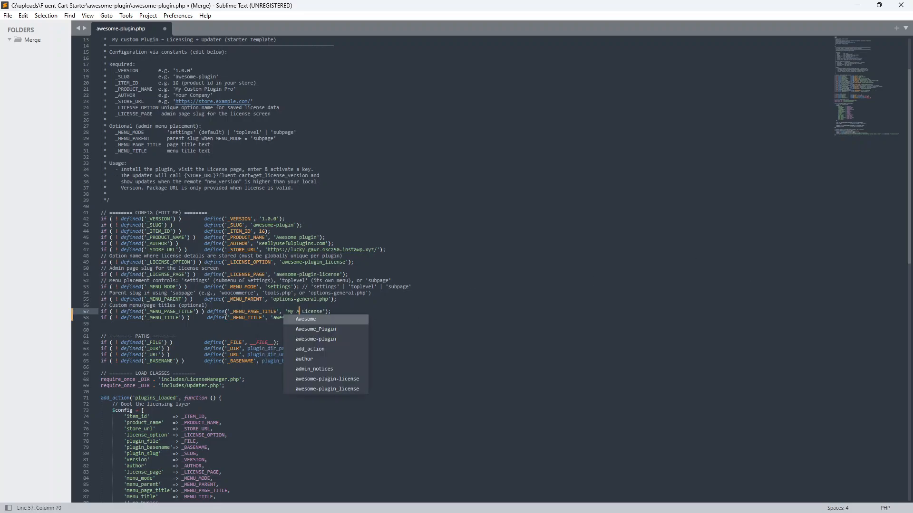
key("Return")
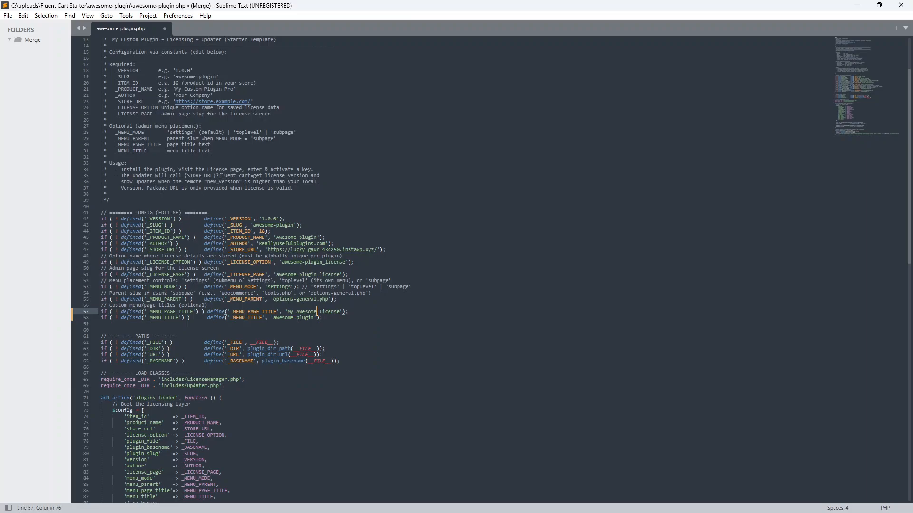
type("Plugin")
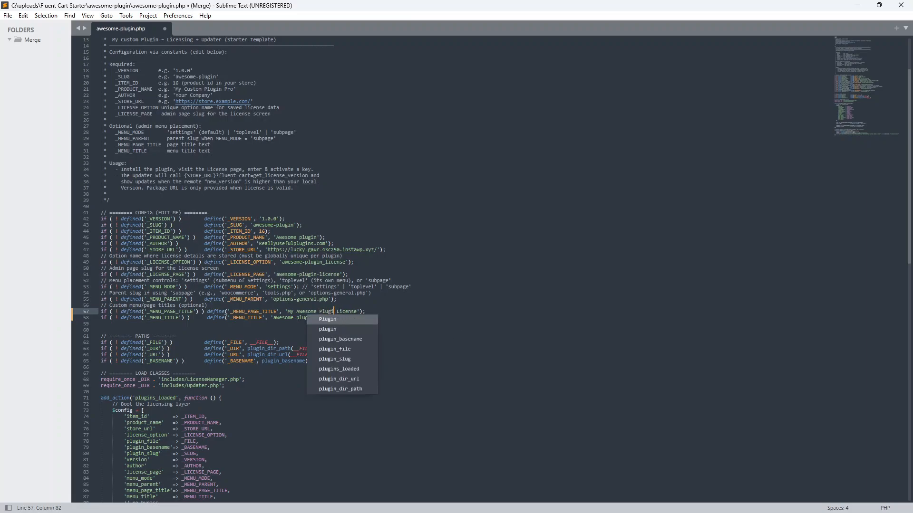
key("ctrl+s")
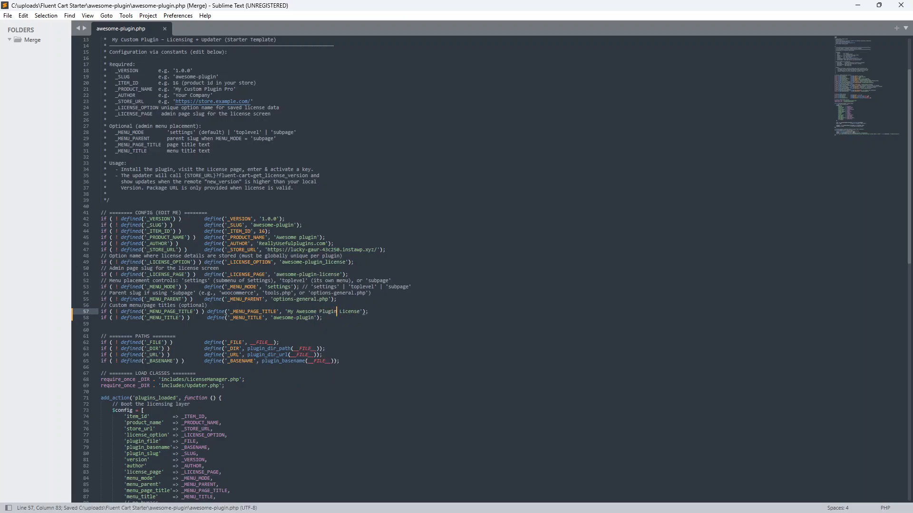
scroll(453, 332, "up", 4)
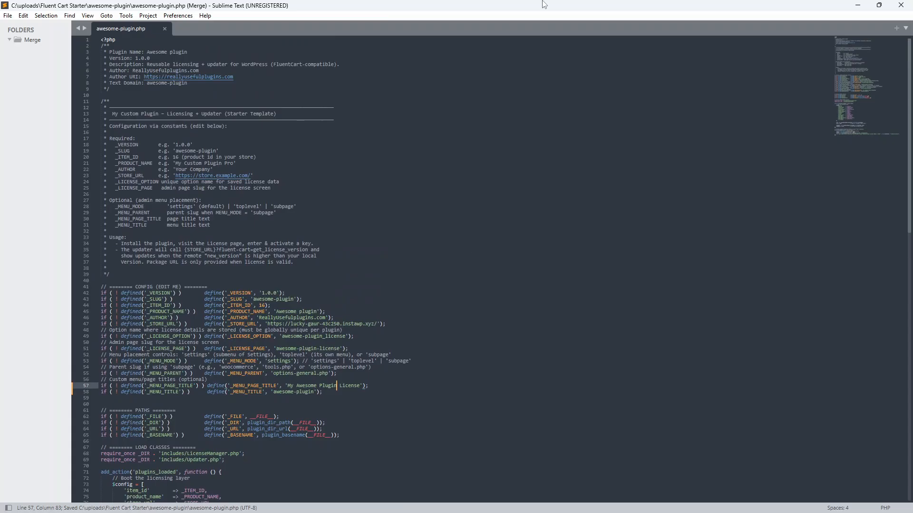
left_click_drag(545, 5, 0, 333)
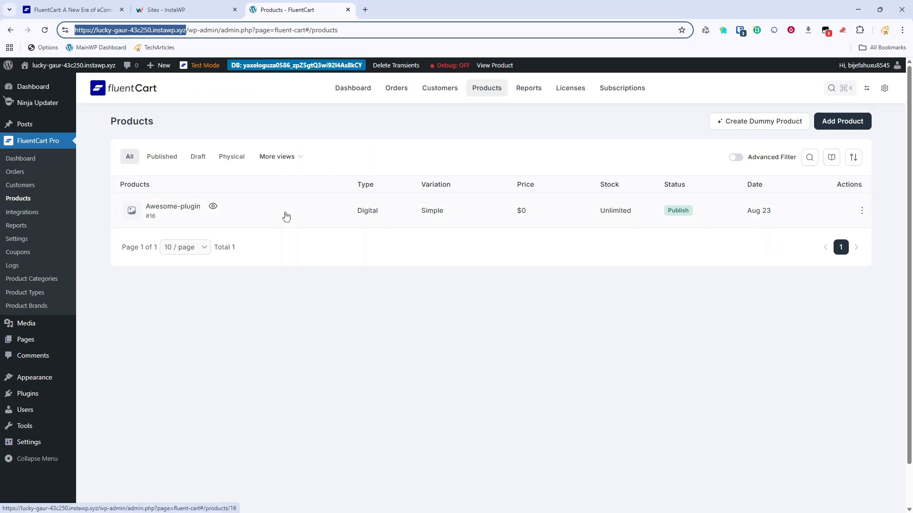
View Awesome-plugin's license settings, then close Sublime and go up to Fluent Cart Starter.
left_click(180, 208)
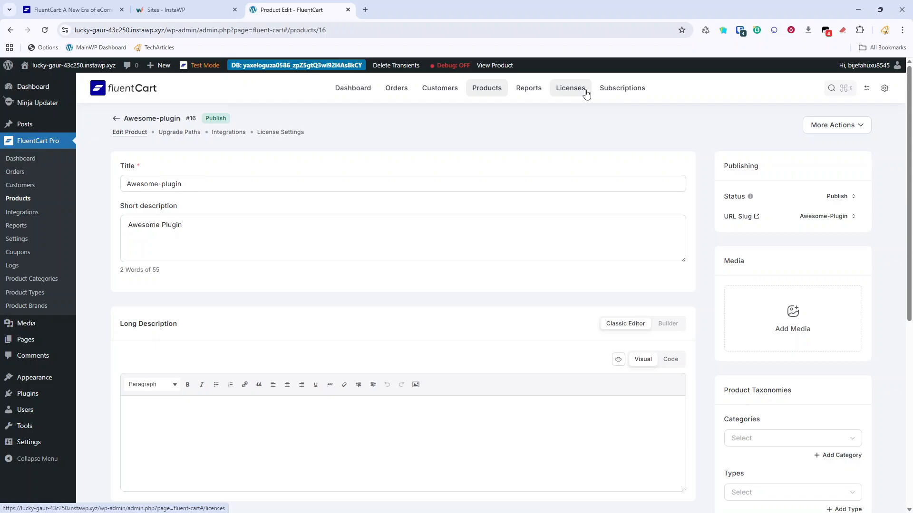
left_click(281, 133)
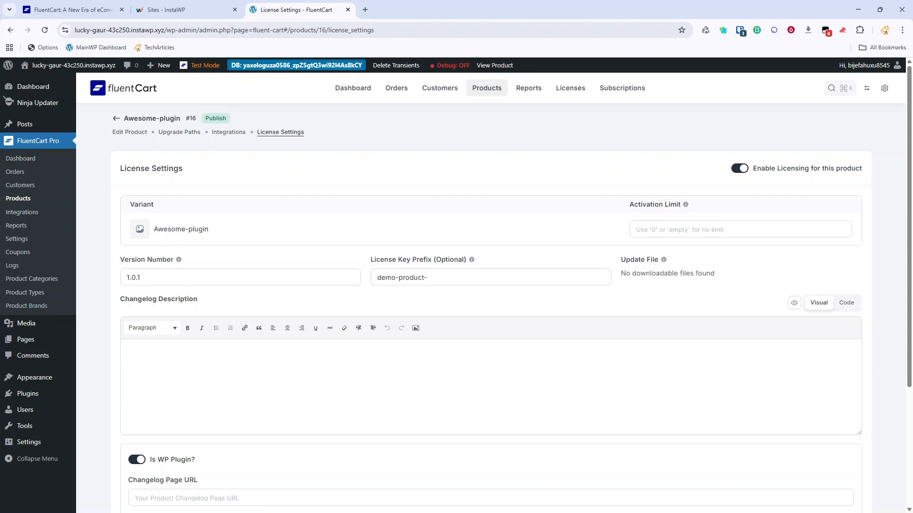
left_click_drag(420, 33, 420, 1)
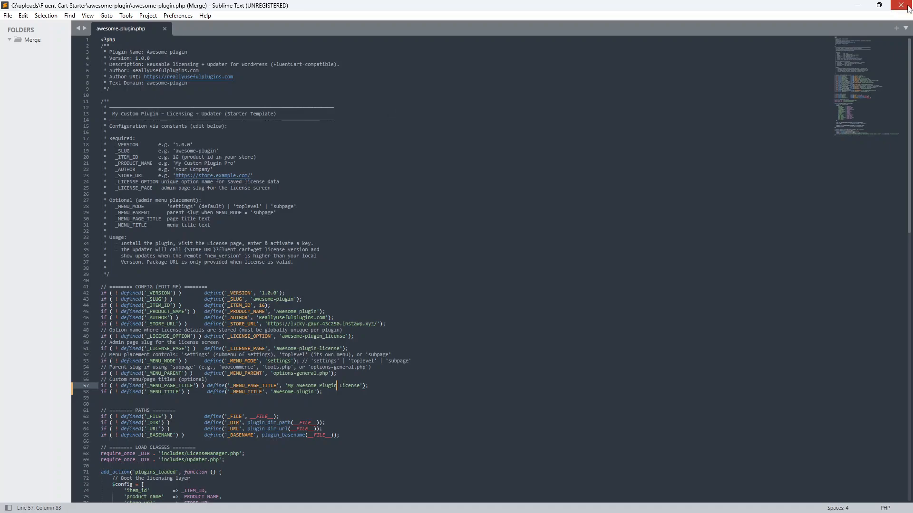
left_click(901, 5)
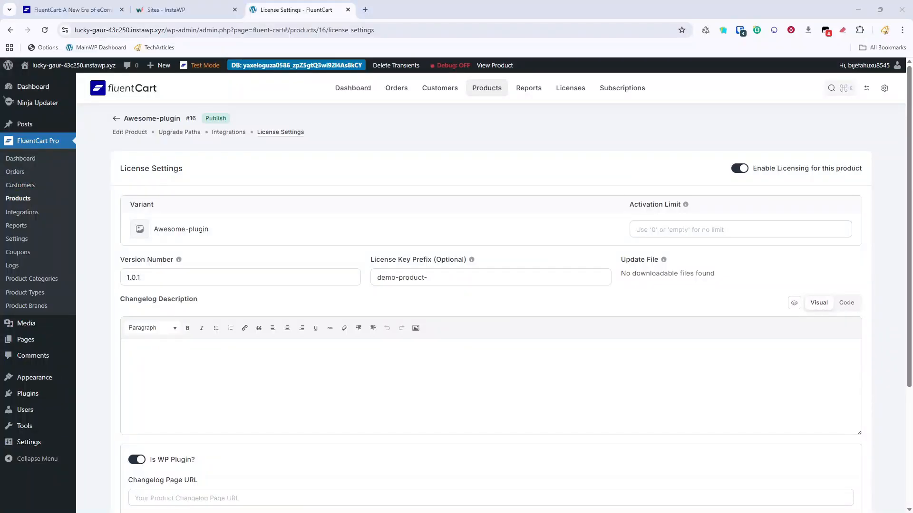
key("alt+Tab")
left_click(287, 26)
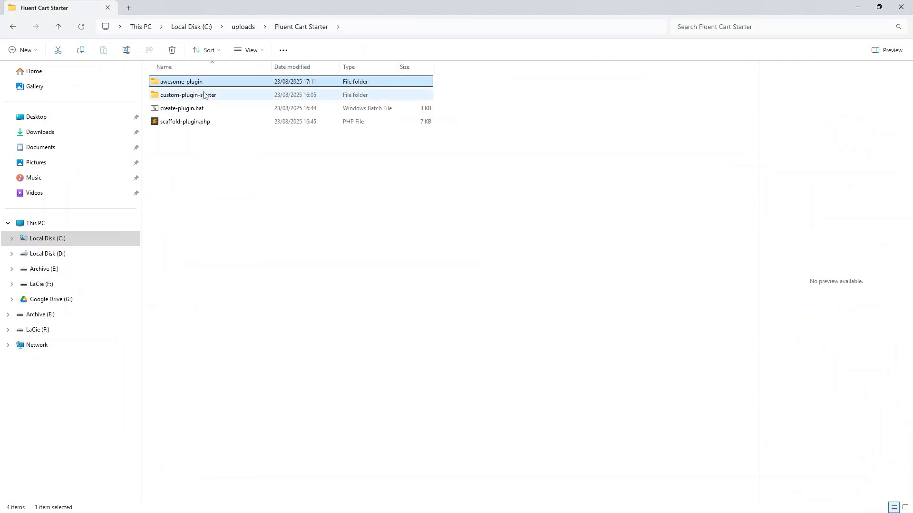
Create awesome-plugin.zip from the awesome-plugin folder using WinRAR's ZIP format.
right_click(202, 82)
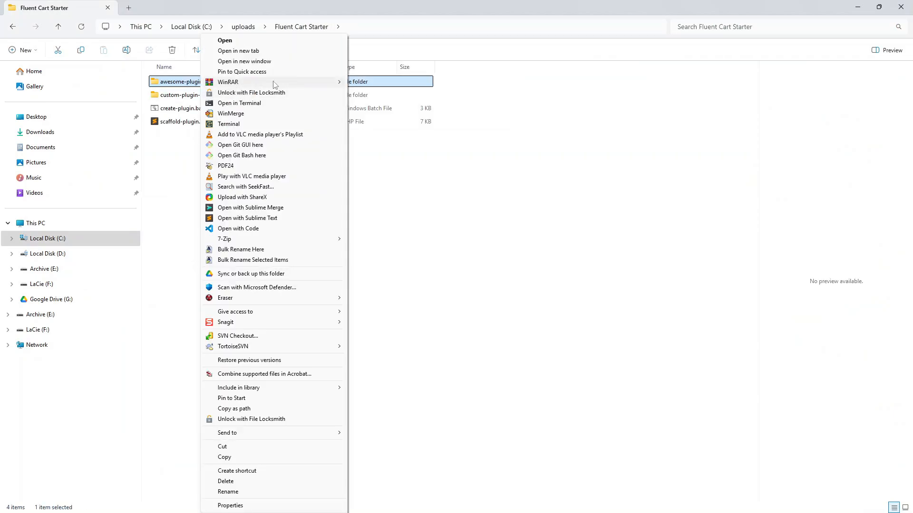
left_click(362, 83)
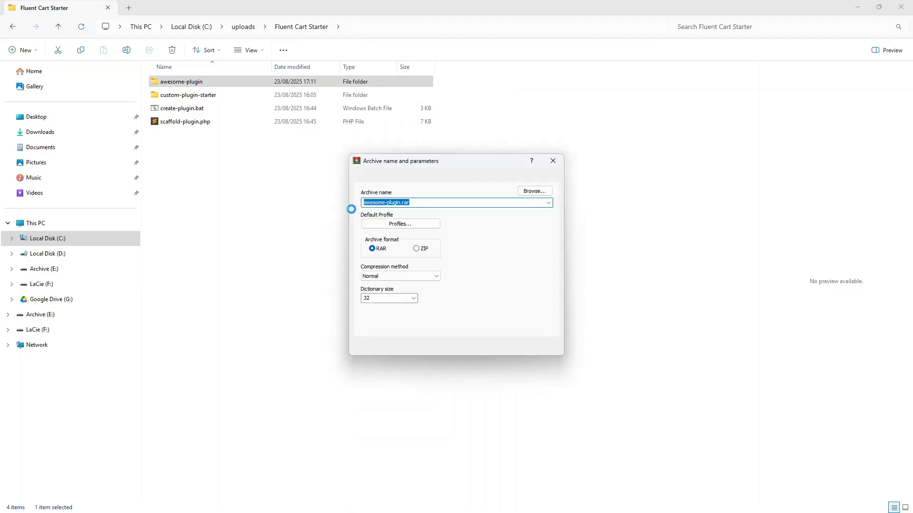
left_click(416, 249)
left_click(465, 347)
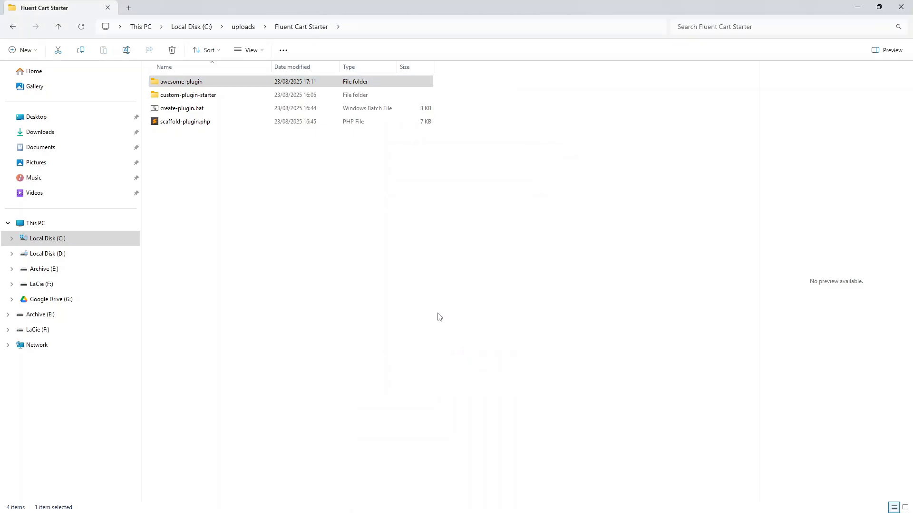
left_click_drag(797, 4, 0, 10)
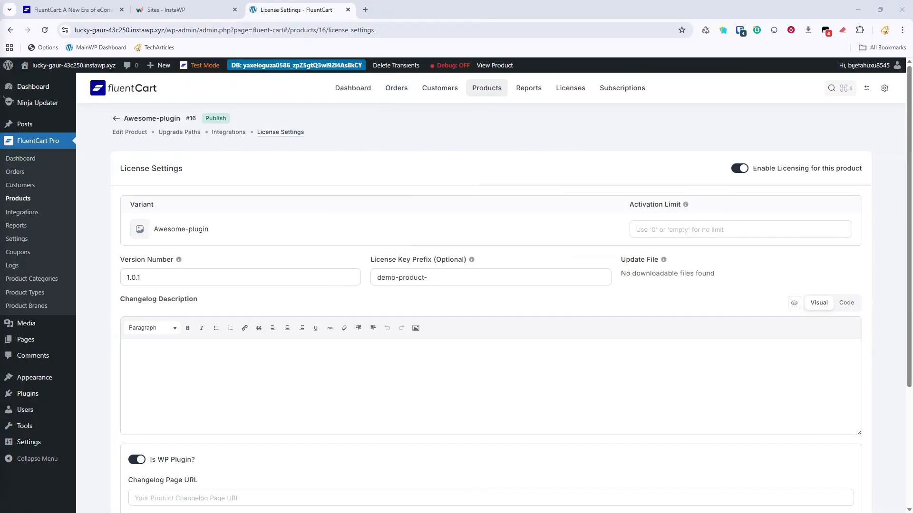
left_click(183, 10)
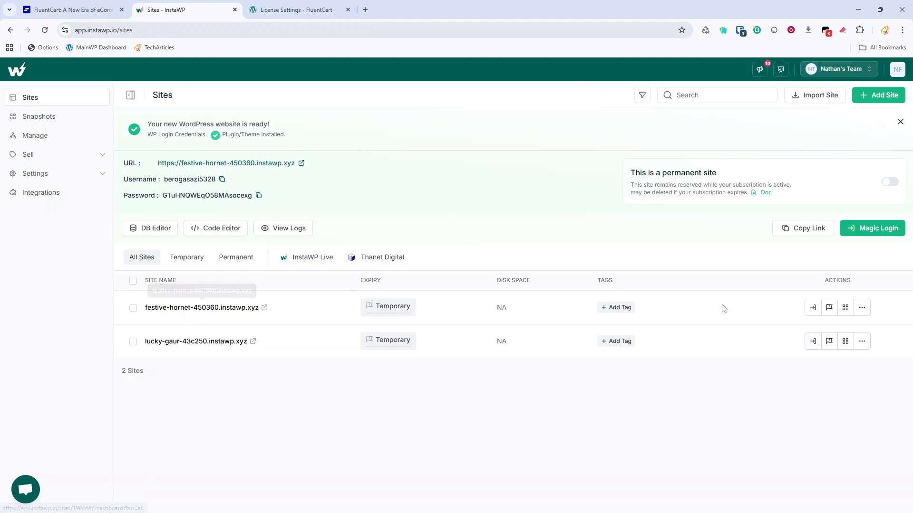
Magic-login to festive-hornet, then upload, install and activate awesome-plugin.zip.
left_click(813, 308)
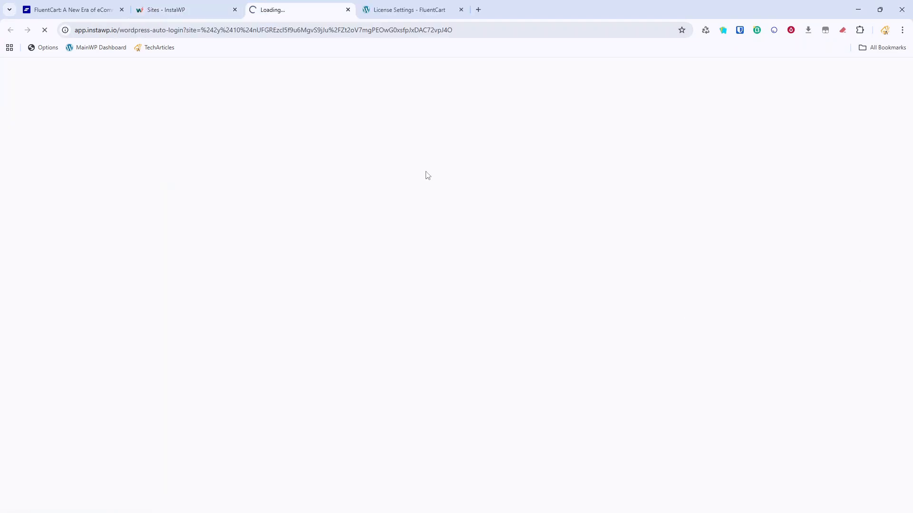
left_click_drag(328, 11, 440, 18)
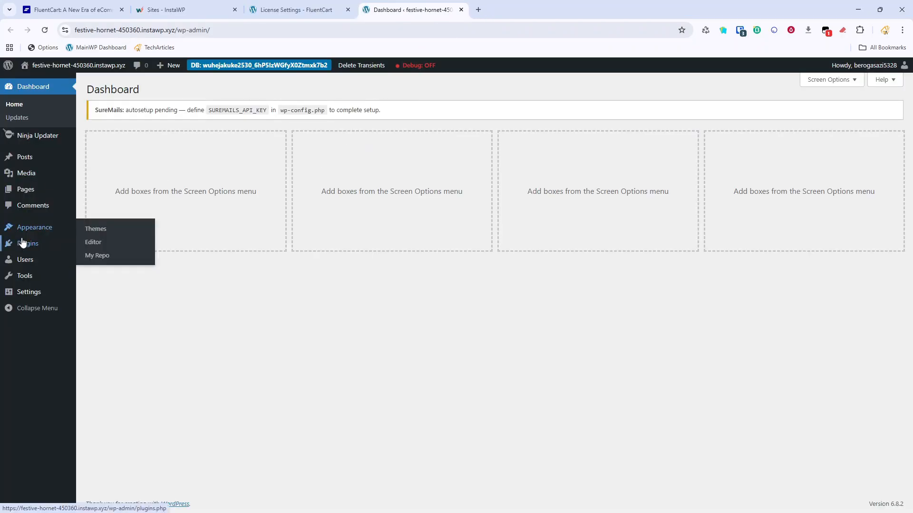
left_click(28, 243)
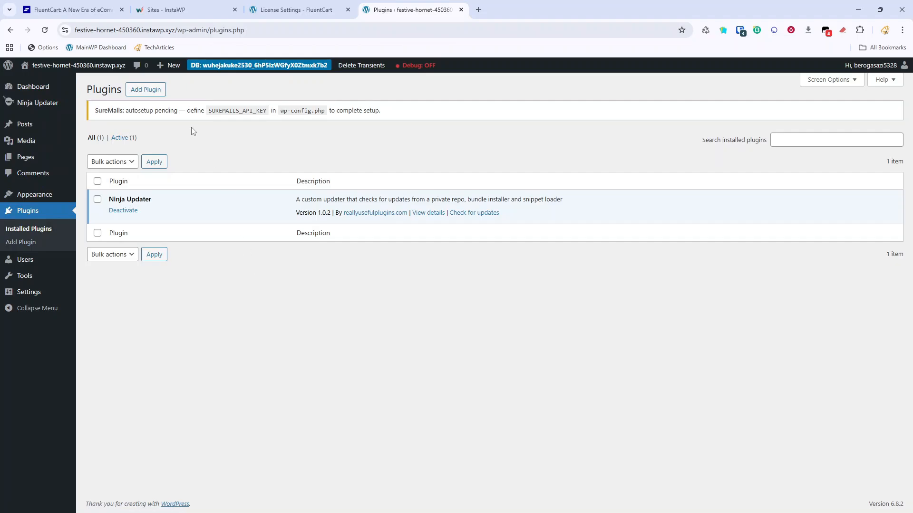
left_click(160, 93)
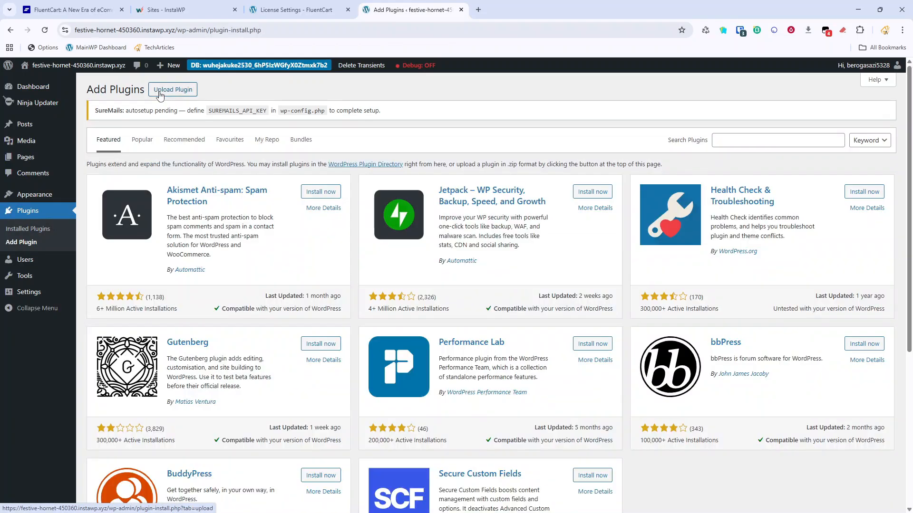
left_click(160, 90)
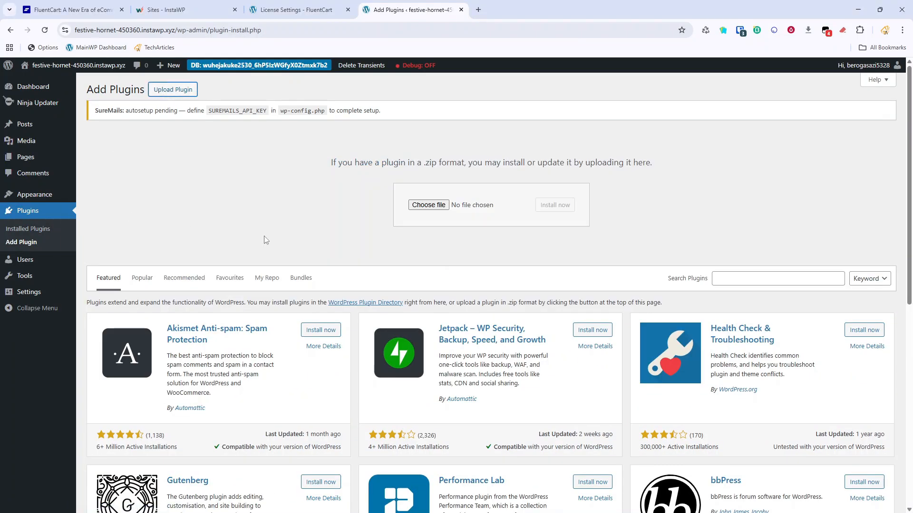
left_click_drag(447, 290, 454, 205)
left_click(548, 211)
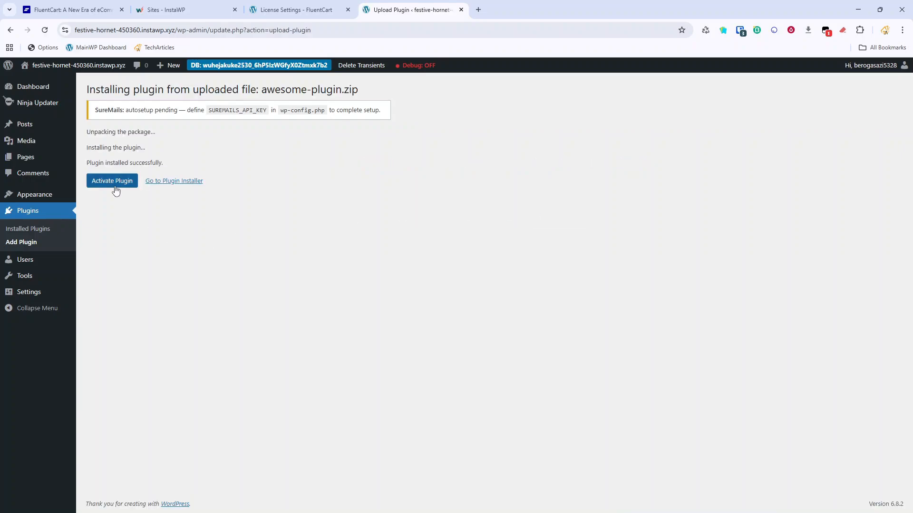
left_click(114, 186)
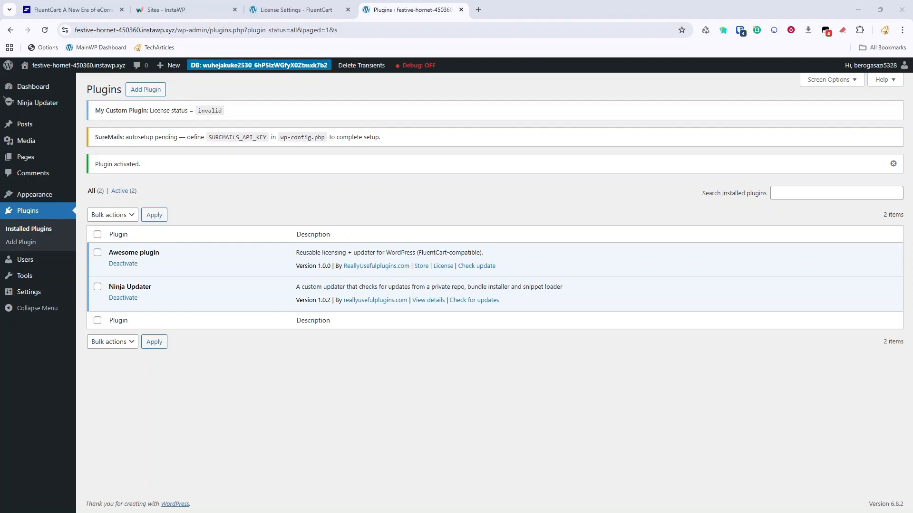
Bump the line 4 Version header and line 42 _VERSION constant to 1.0.1, save, and close Sublime.
key("alt+Tab")
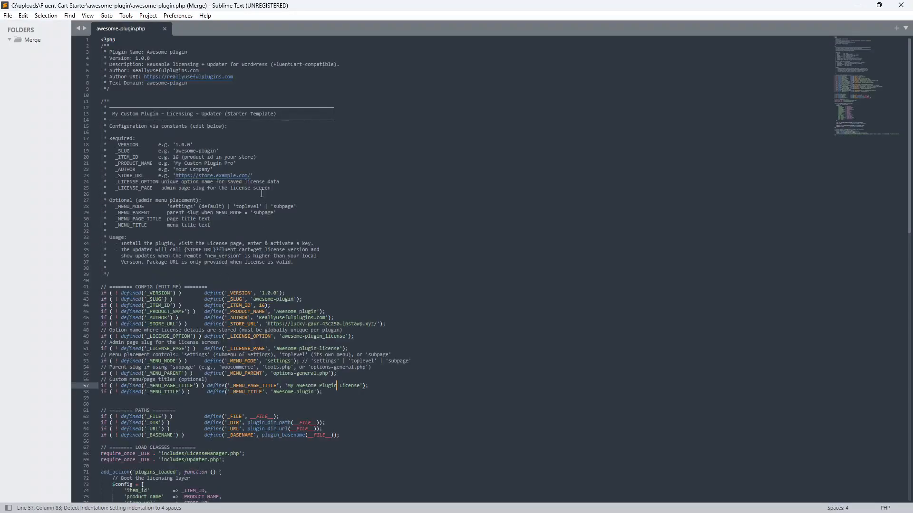
left_click(157, 58)
key("BackSpace")
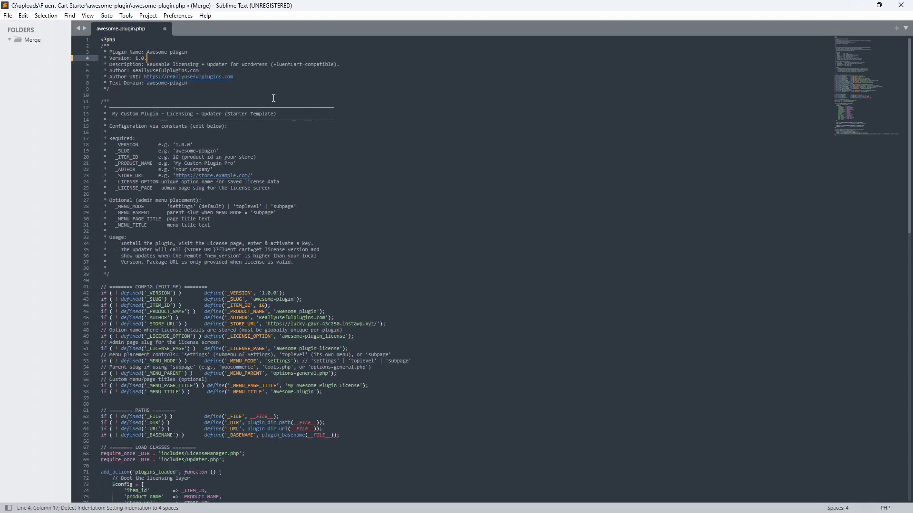
type("1")
key("ctrl+s")
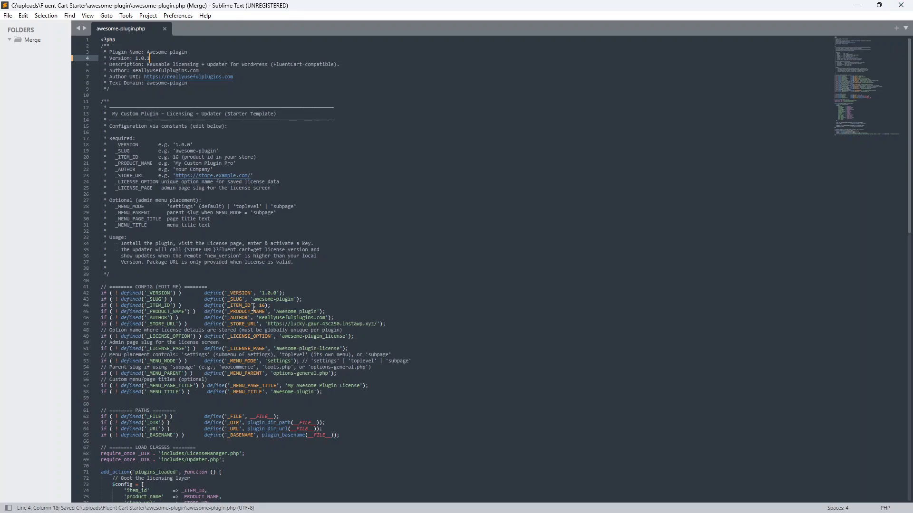
left_click(279, 293)
key("BackSpace")
type("1")
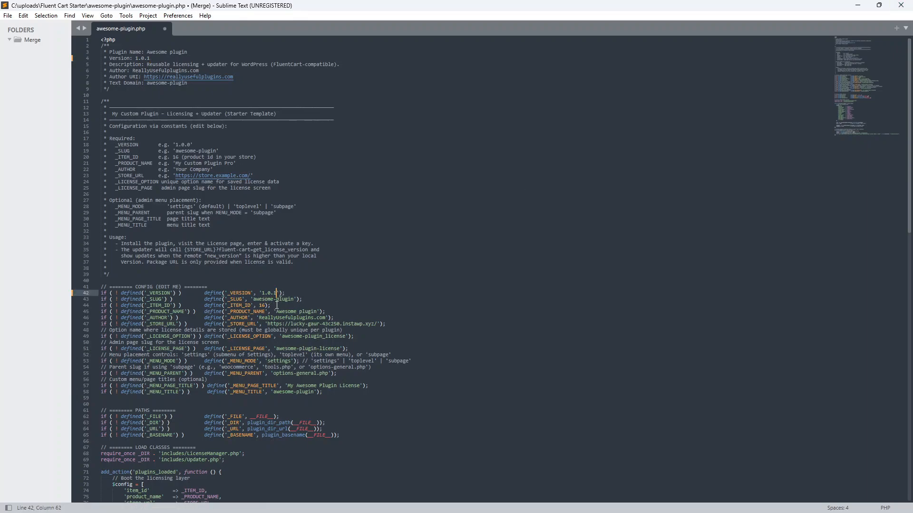
key("ctrl+s")
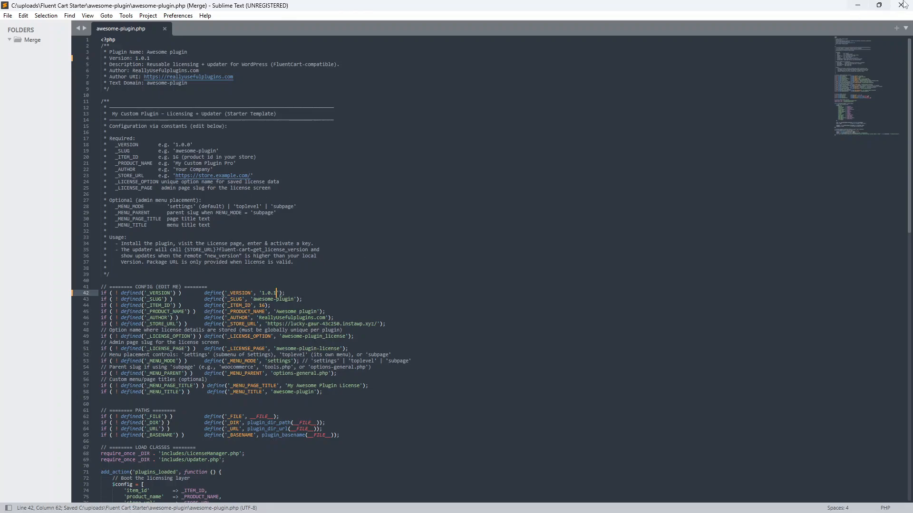
left_click(902, 5)
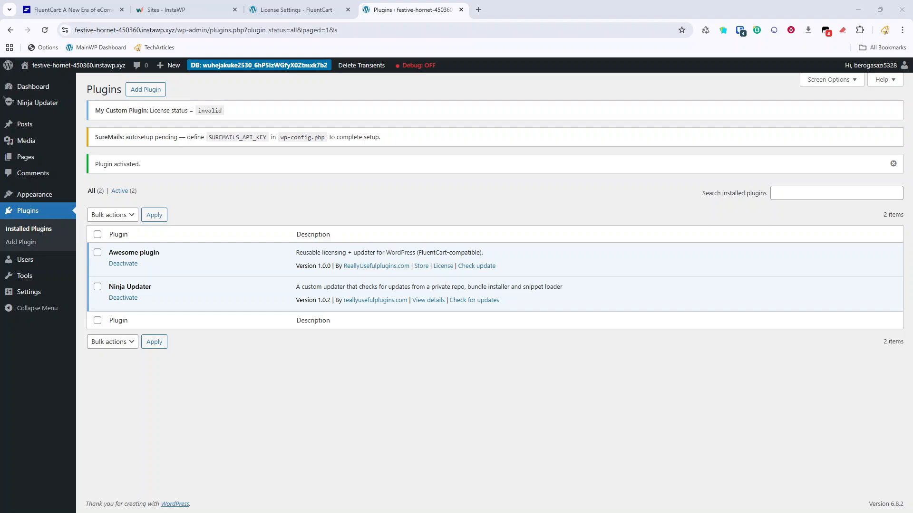
Enable downloadable assets on the Awesome-plugin product and add a new asset.
left_click(283, 10)
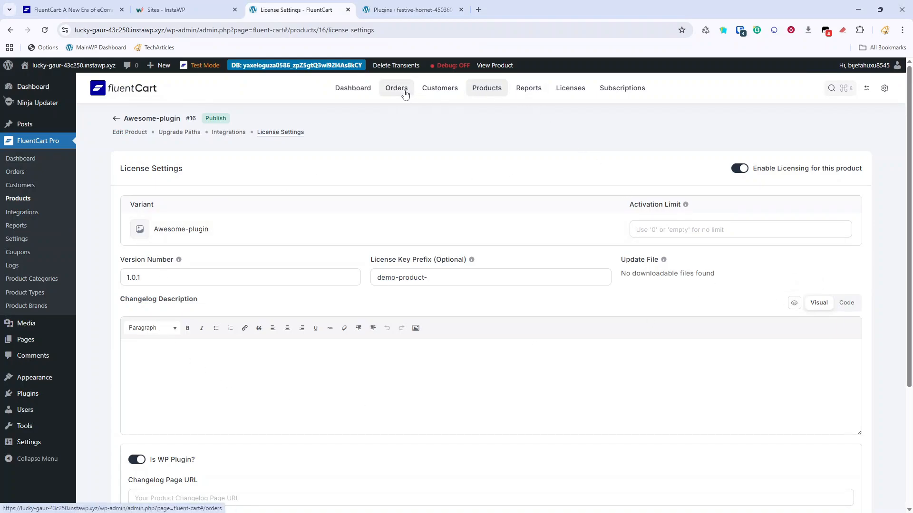
left_click(120, 136)
scroll(440, 255, "down", 6)
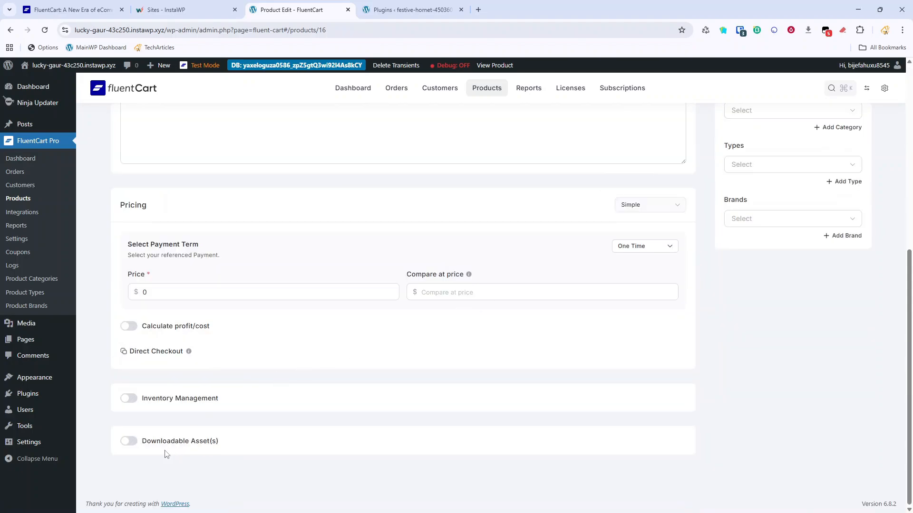
left_click(127, 442)
left_click(671, 470)
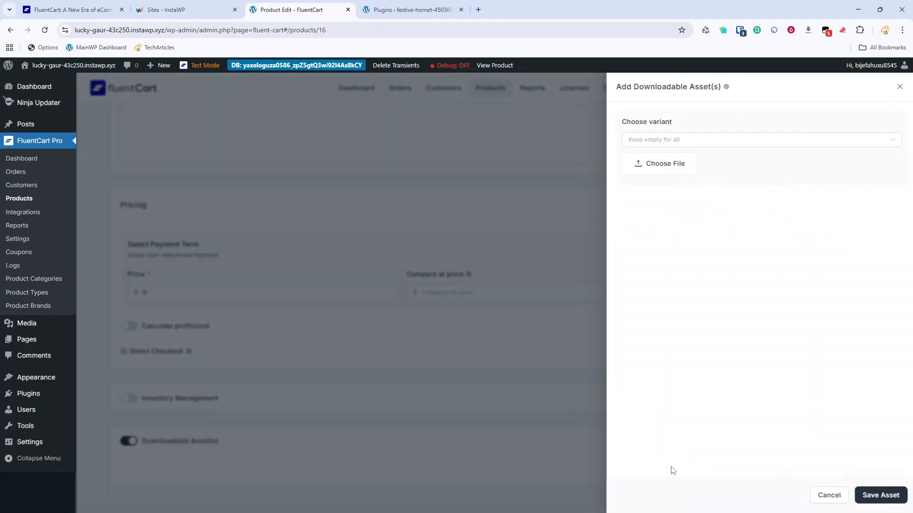
Upload awesome-plugin.zip from Fluent Cart Starter, confirm it, and save the asset.
left_click(666, 165)
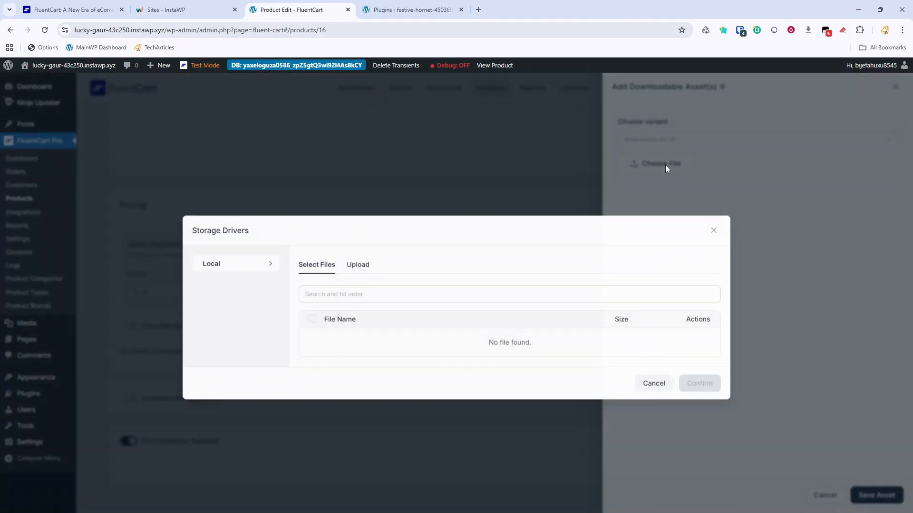
left_click(352, 265)
left_click(516, 322)
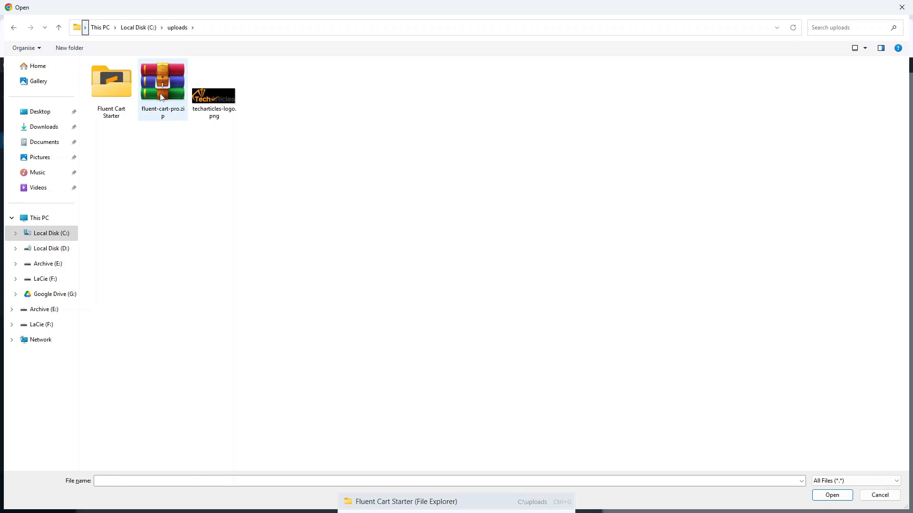
double_click(115, 93)
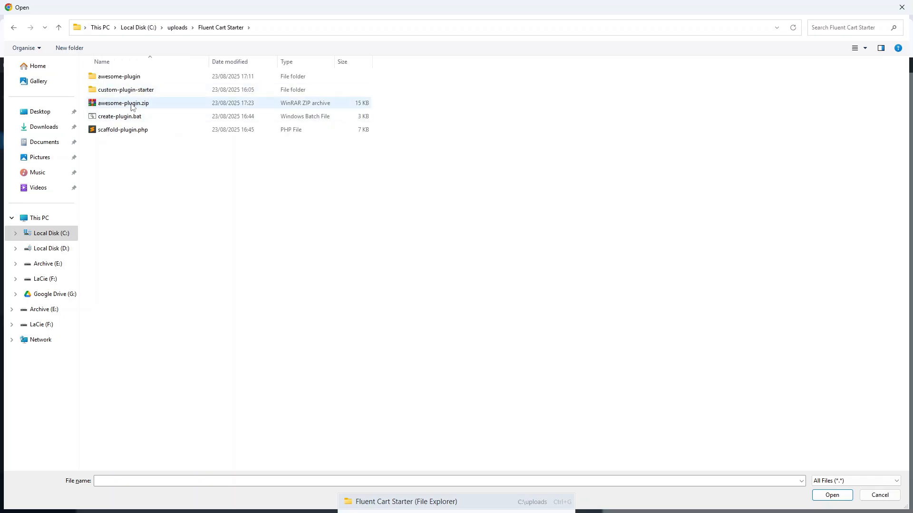
double_click(131, 105)
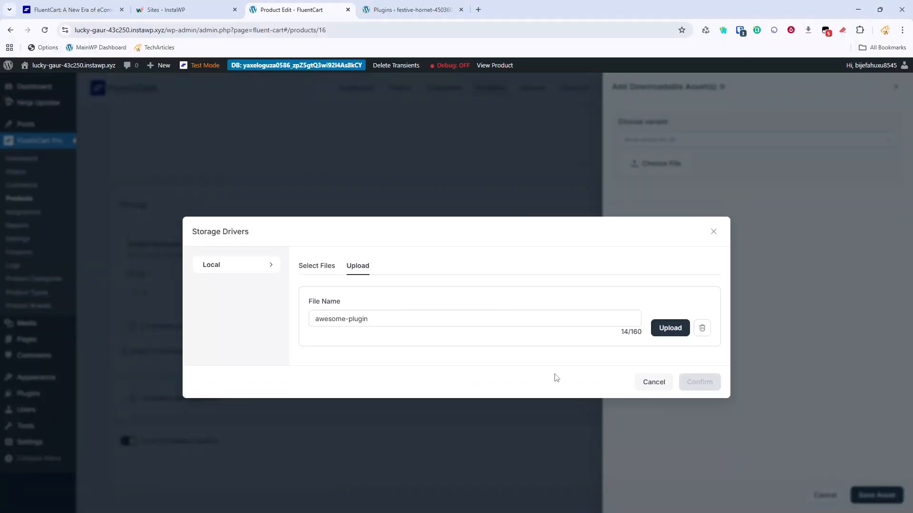
left_click(674, 329)
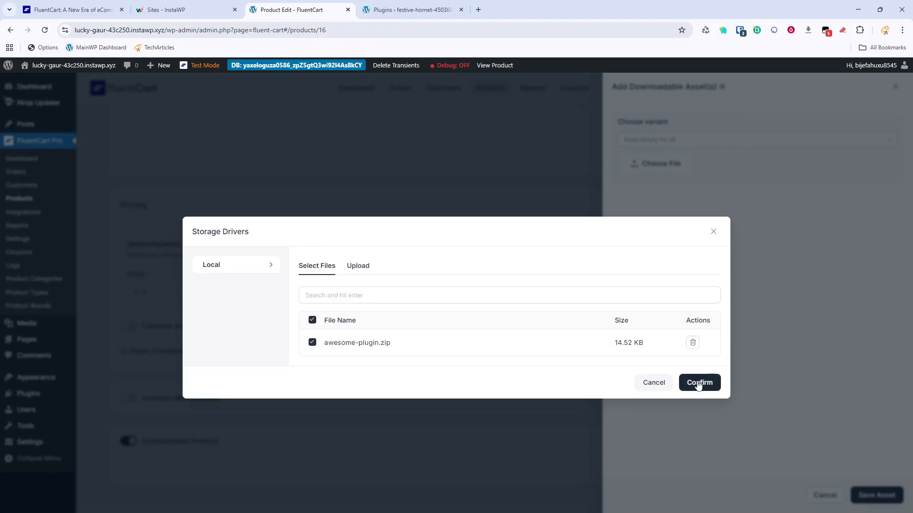
left_click(698, 383)
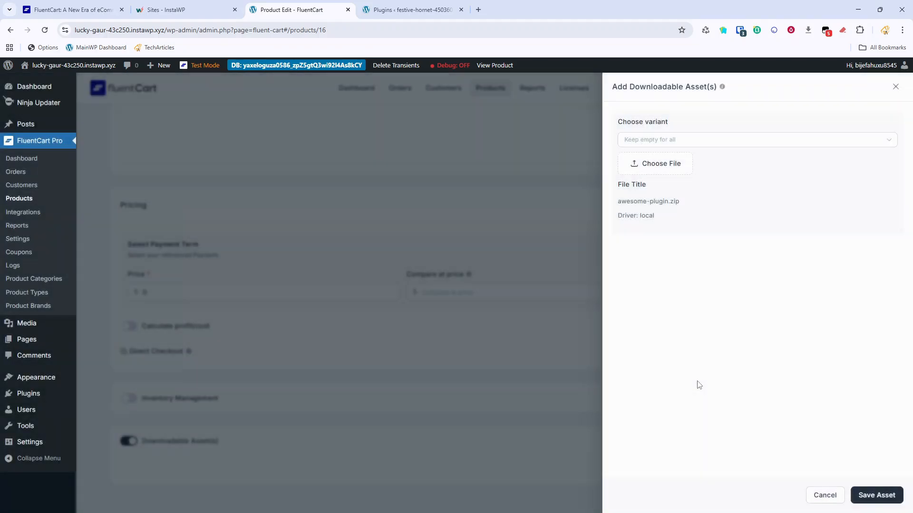
left_click(878, 496)
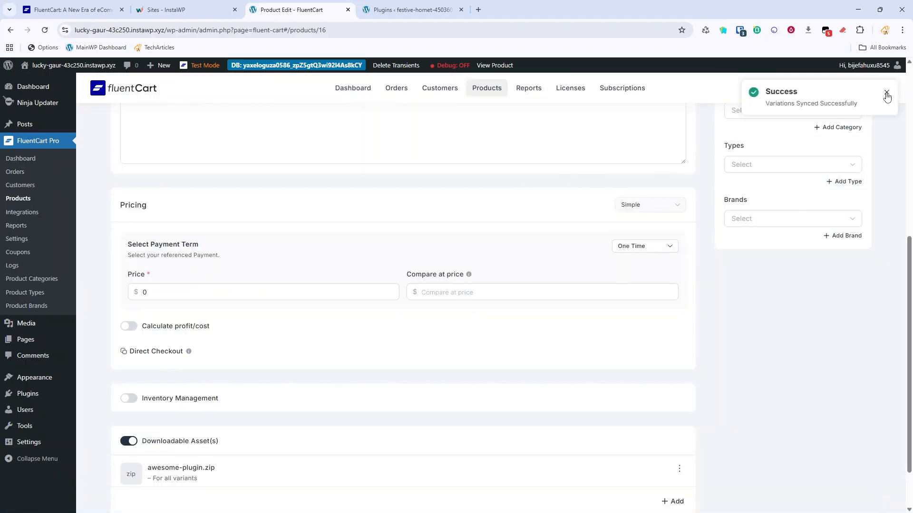
Save Awesome-plugin's License Settings with awesome-plugin.zip as the update file.
left_click(887, 94)
scroll(734, 238, "up", 4)
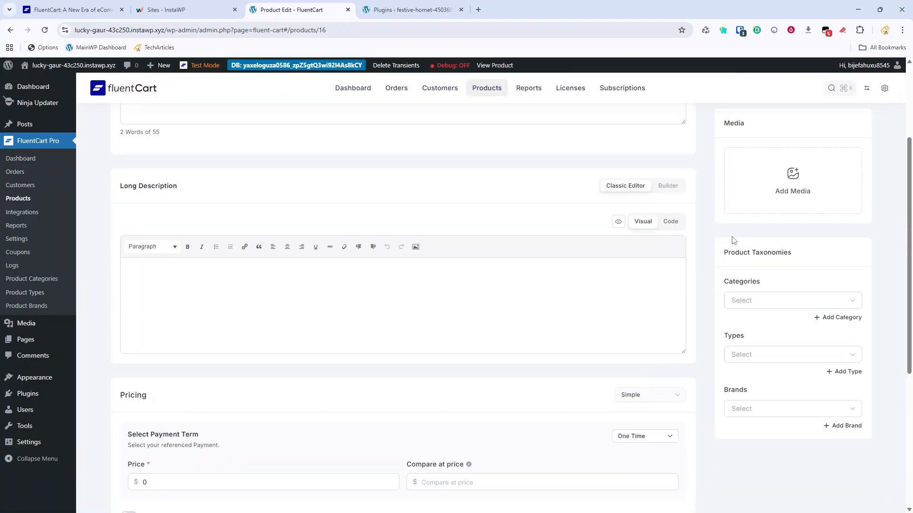
scroll(727, 240, "down", 5)
scroll(729, 248, "up", 6)
scroll(730, 249, "up", 2)
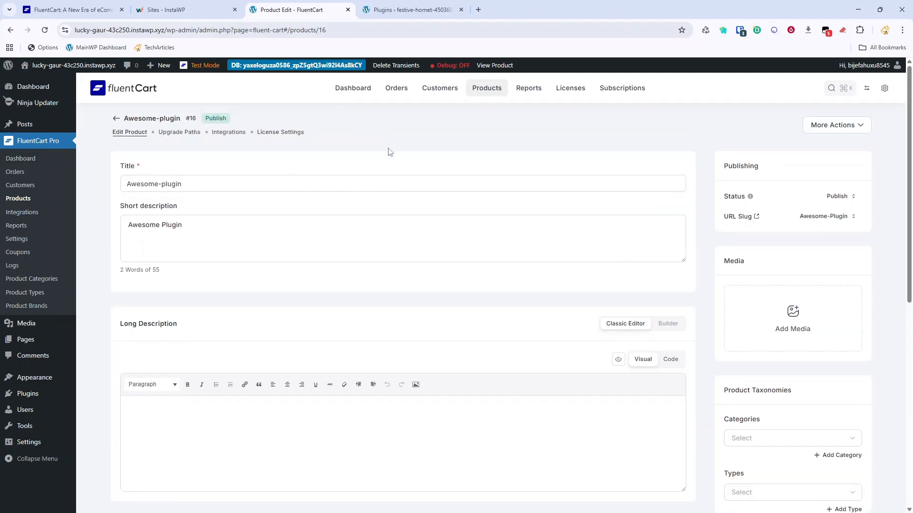
left_click(281, 133)
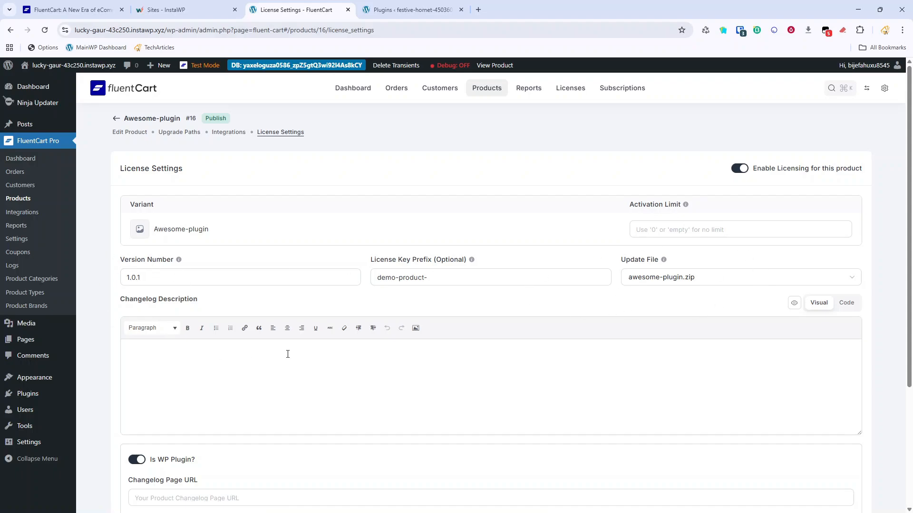
scroll(287, 355, "down", 5)
left_click(811, 459)
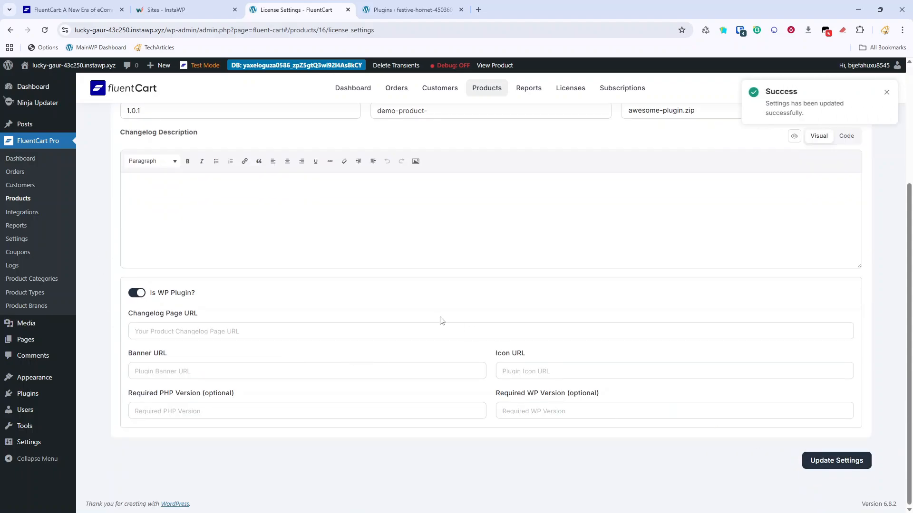
scroll(523, 285, "up", 5)
Reload the client site's Plugins page and delete transients to force an update check.
left_click(406, 10)
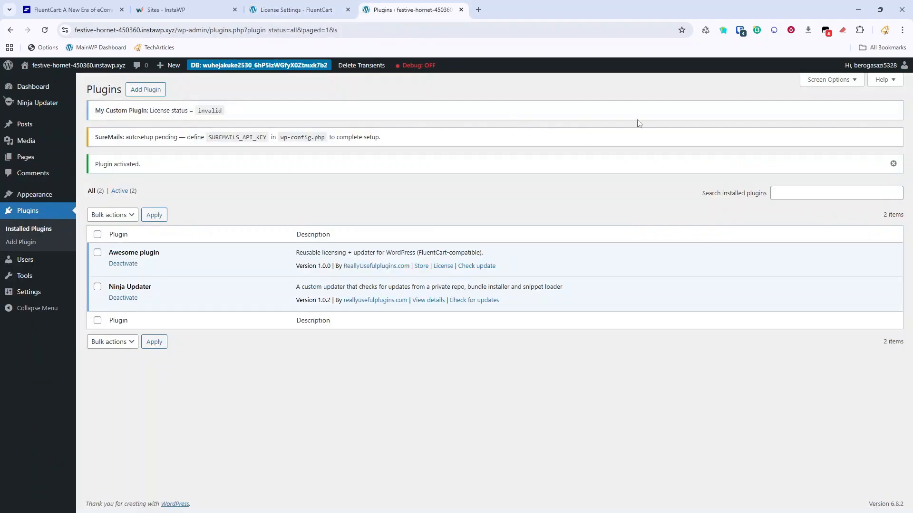
left_click(45, 30)
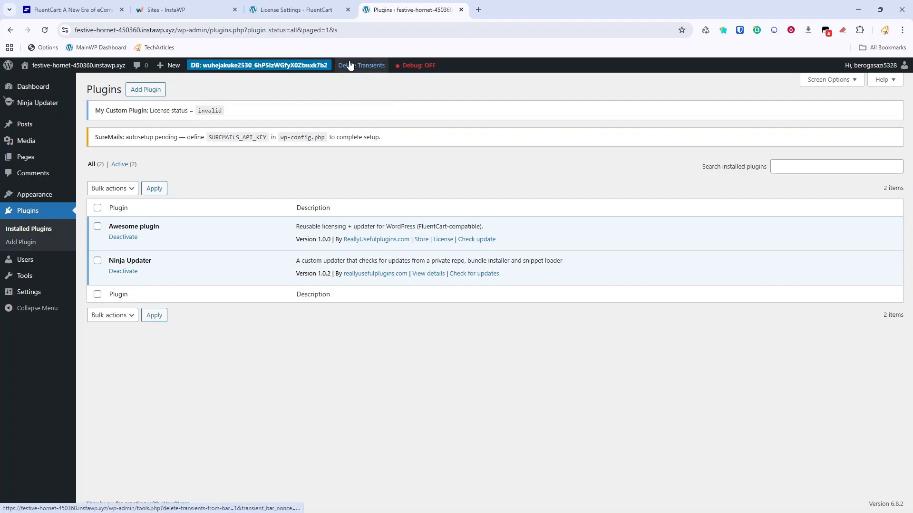
left_click(367, 70)
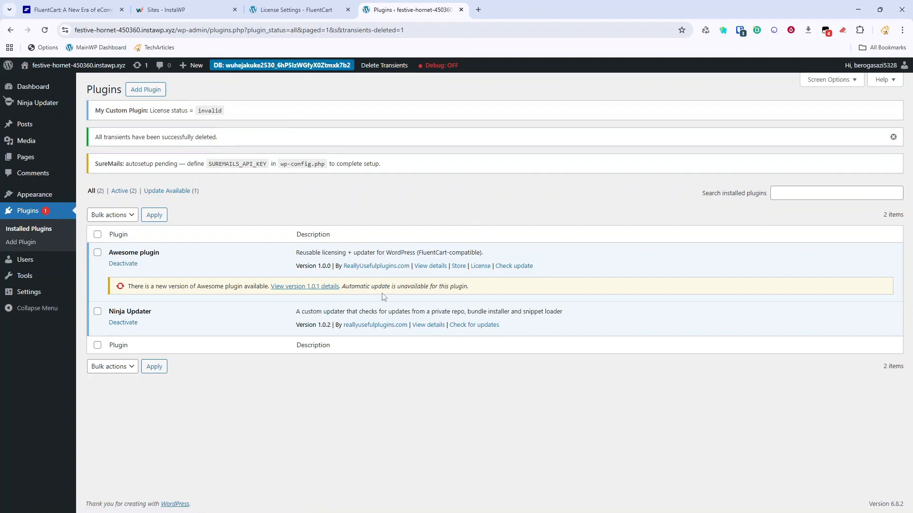
left_click_drag(354, 287, 477, 287)
left_click(469, 319)
Open the Awesome plugin license page and select the license server address.
mouse_move(51, 295)
left_click(125, 389)
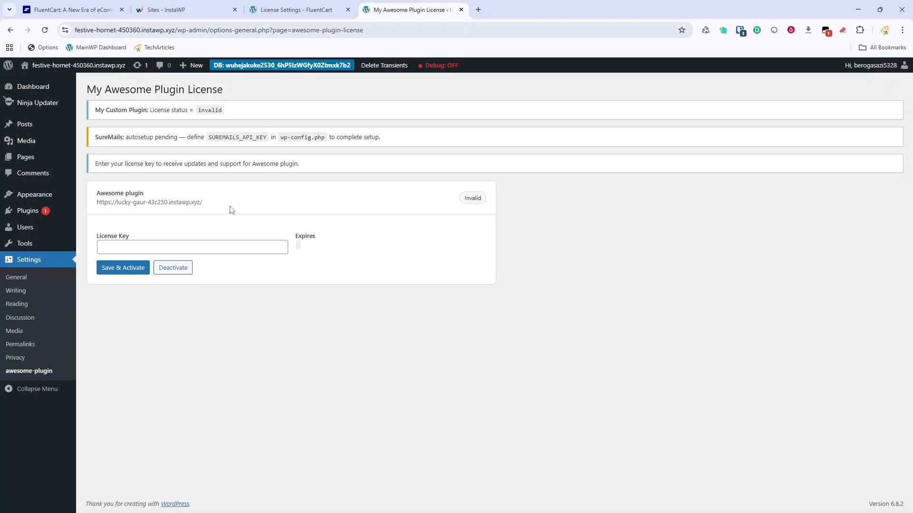
triple_click(184, 202)
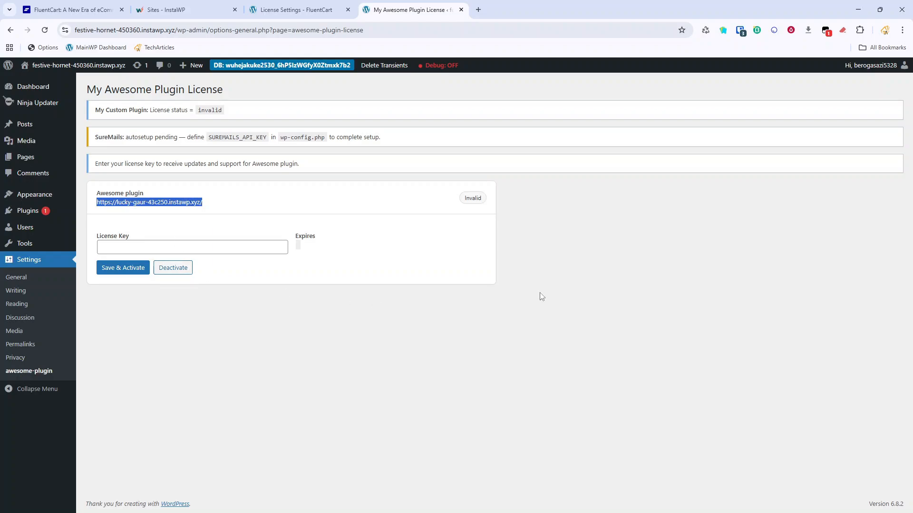
Start a new FluentCart order and add the Awesome-plugin product to it.
left_click(308, 7)
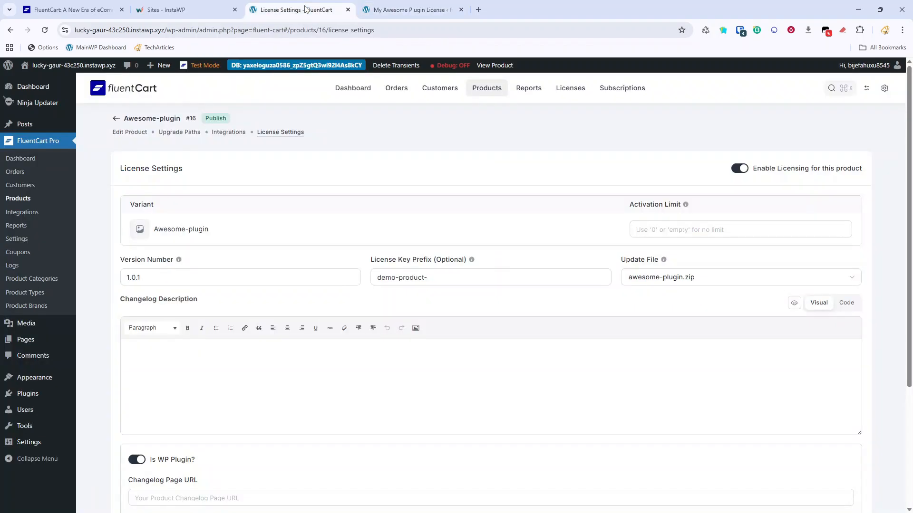
left_click(391, 94)
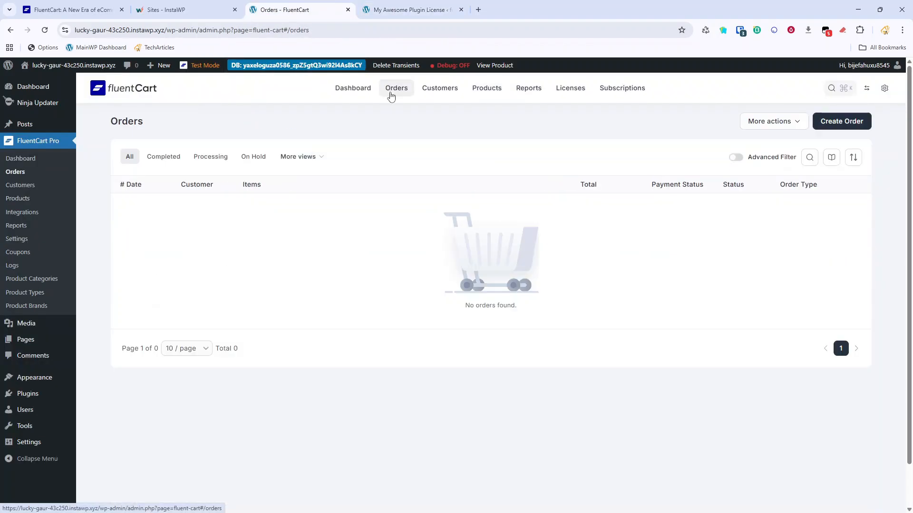
left_click(828, 130)
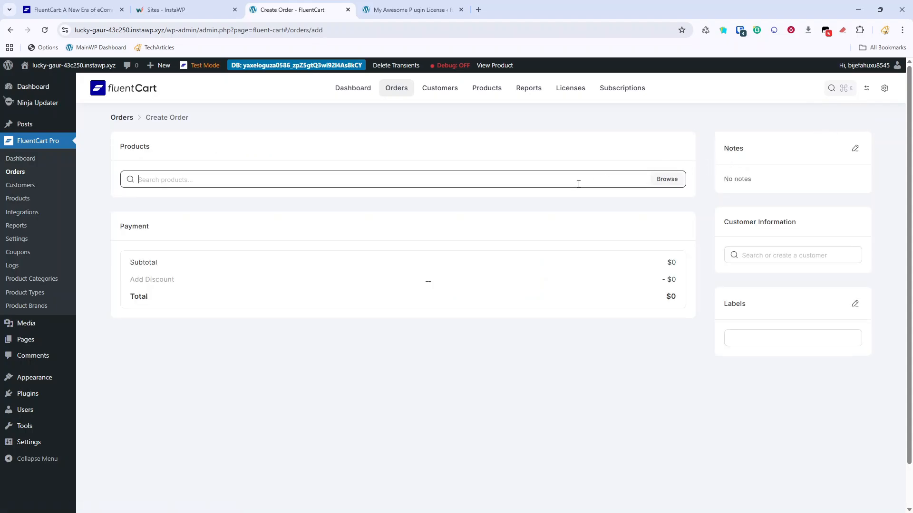
left_click(666, 179)
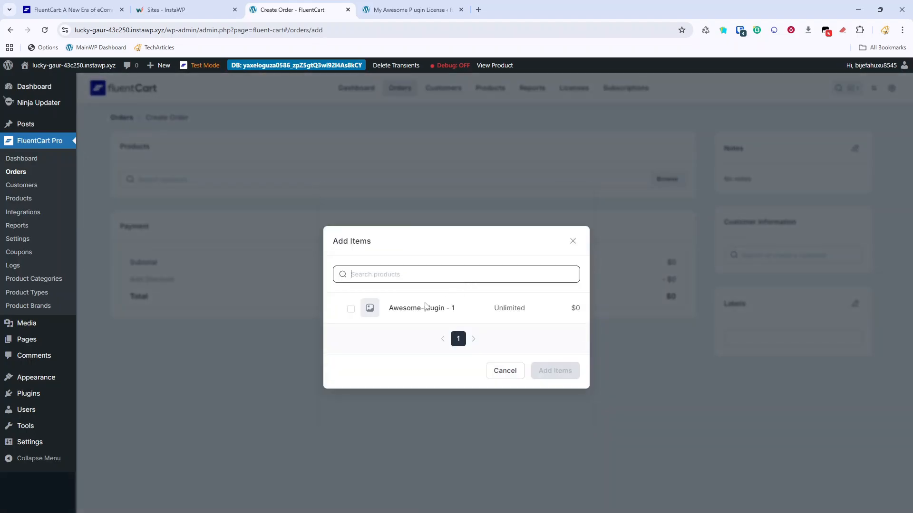
left_click(351, 309)
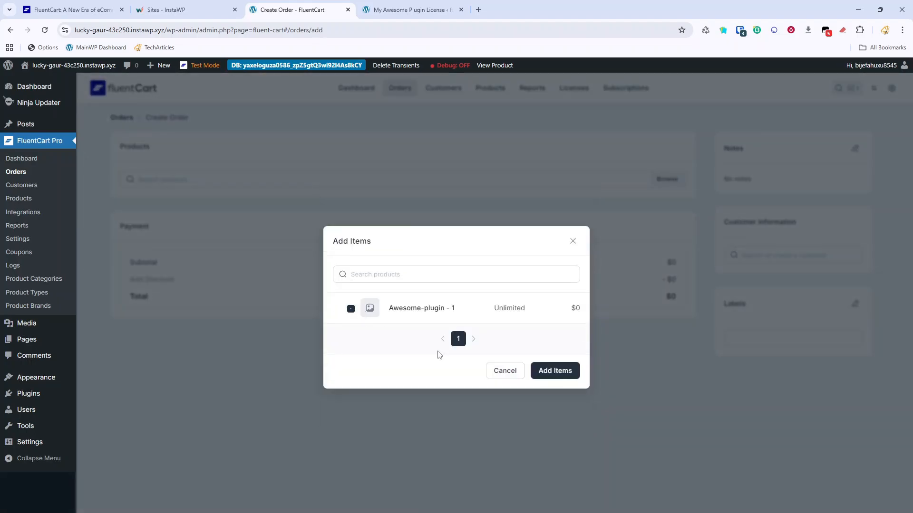
left_click(559, 372)
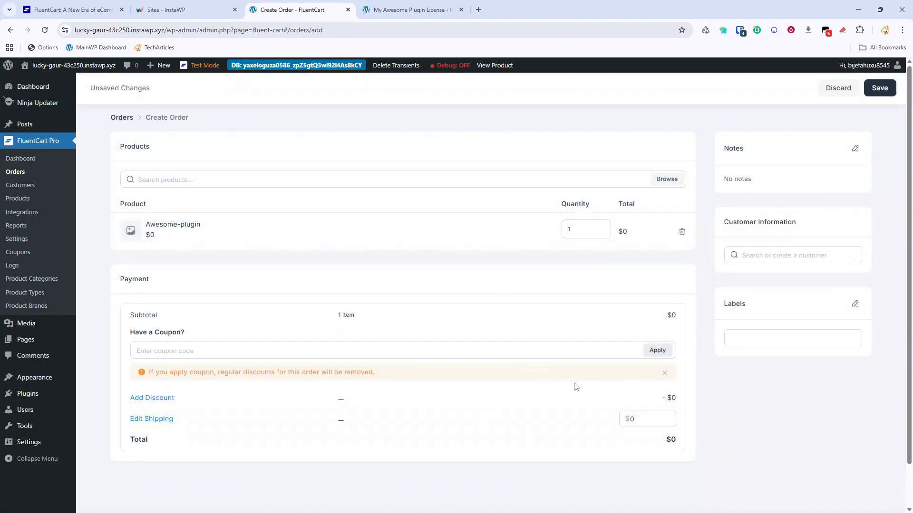
Create a new customer with full name and email as a WordPress user, then save the order.
left_click(766, 257)
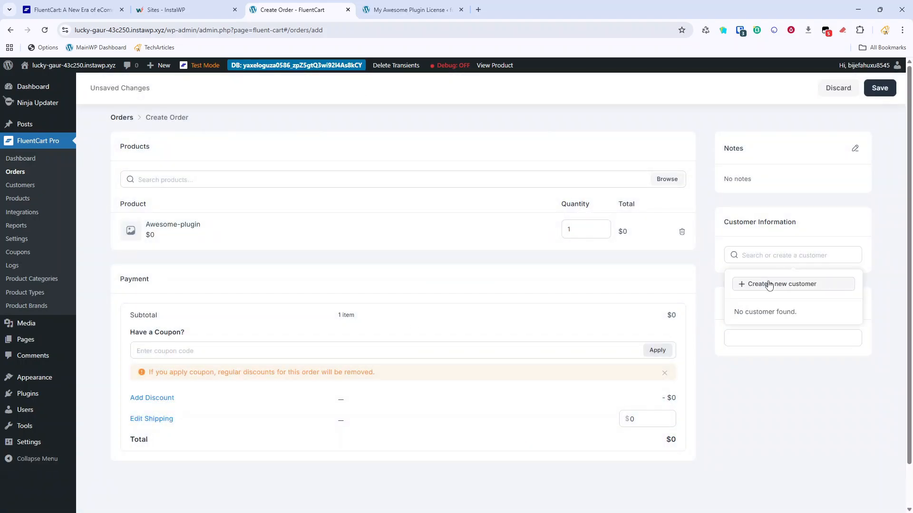
left_click(762, 285)
left_click(441, 243)
type("Techarticles")
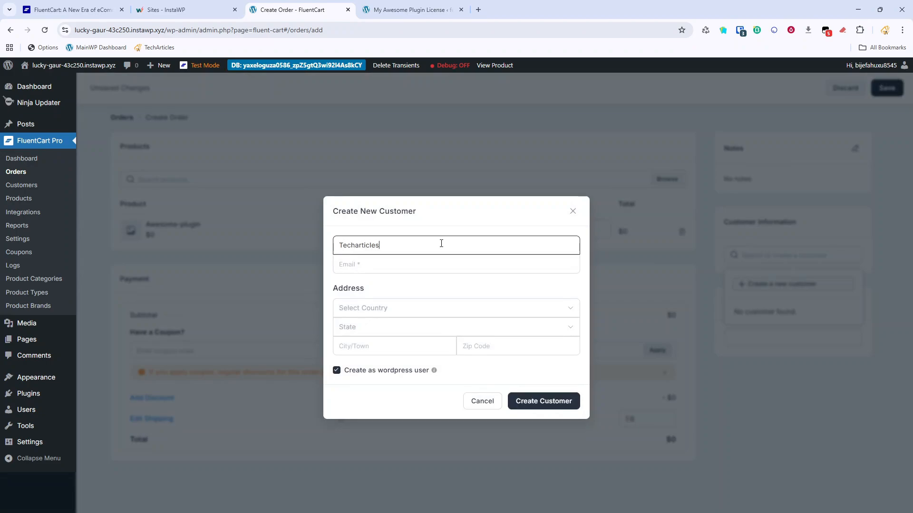
key("Tab")
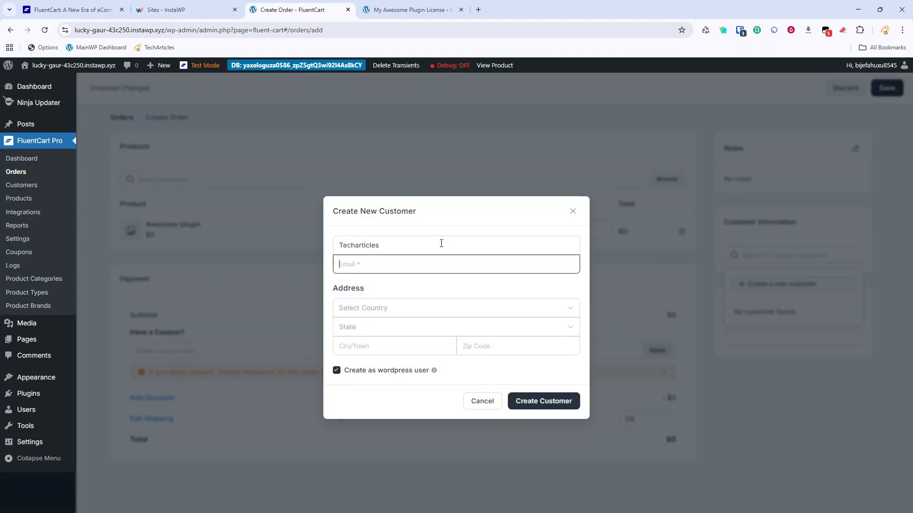
left_click(350, 372)
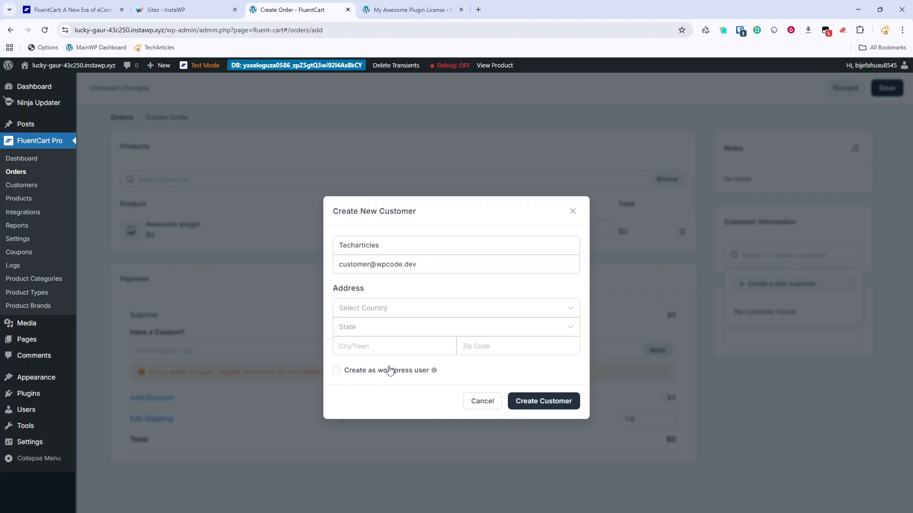
left_click(346, 372)
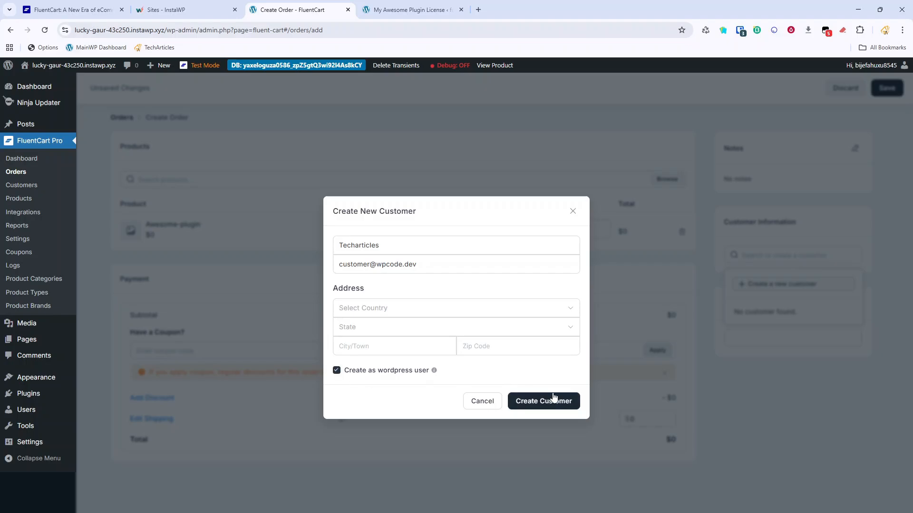
left_click(551, 398)
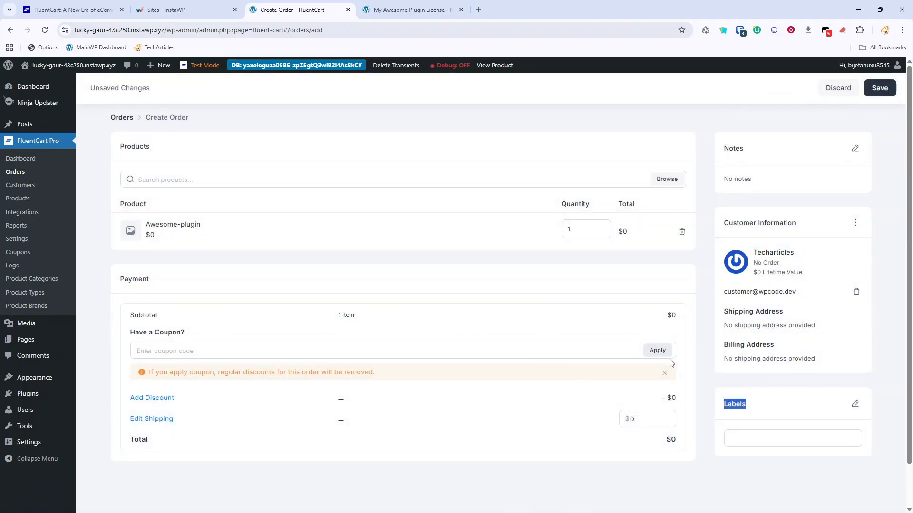
left_click(875, 88)
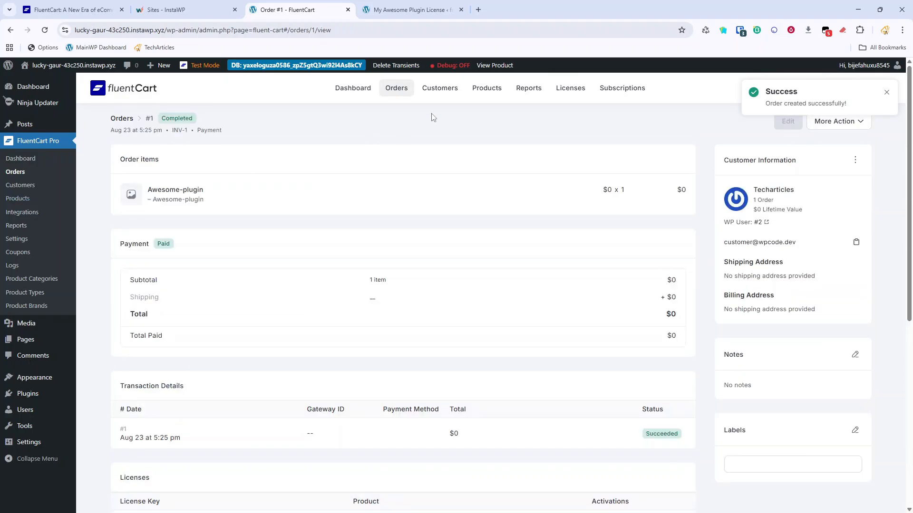
Dismiss the order-created notice and copy order #1's license key.
left_click(887, 94)
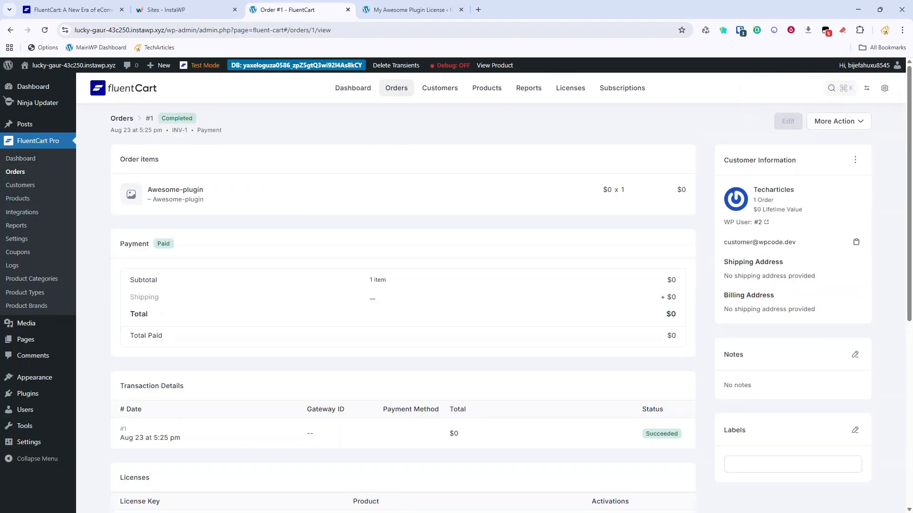
scroll(198, 322, "down", 2)
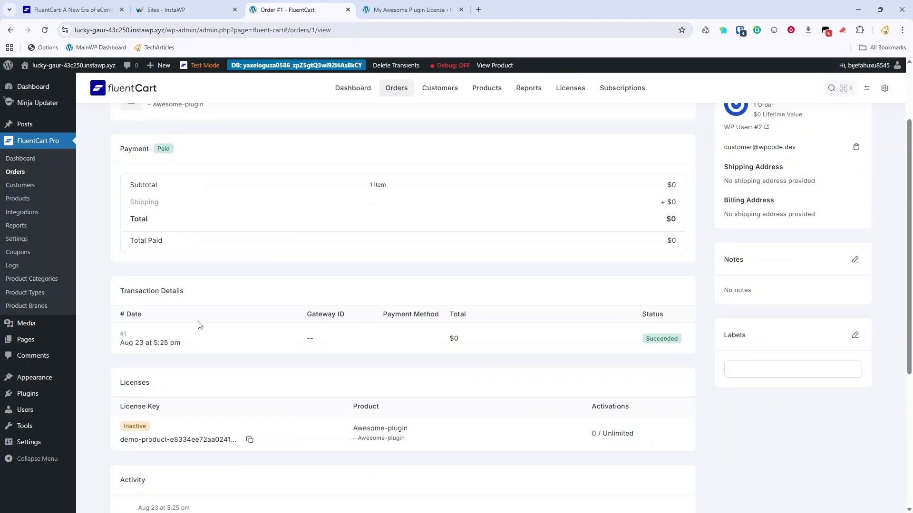
left_click(250, 439)
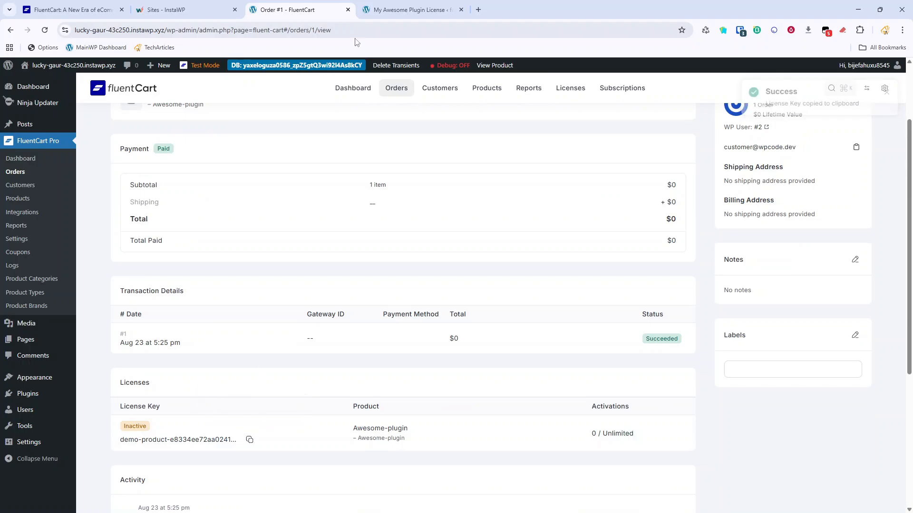
scroll(413, 362, "down", 5)
scroll(238, 321, "up", 1)
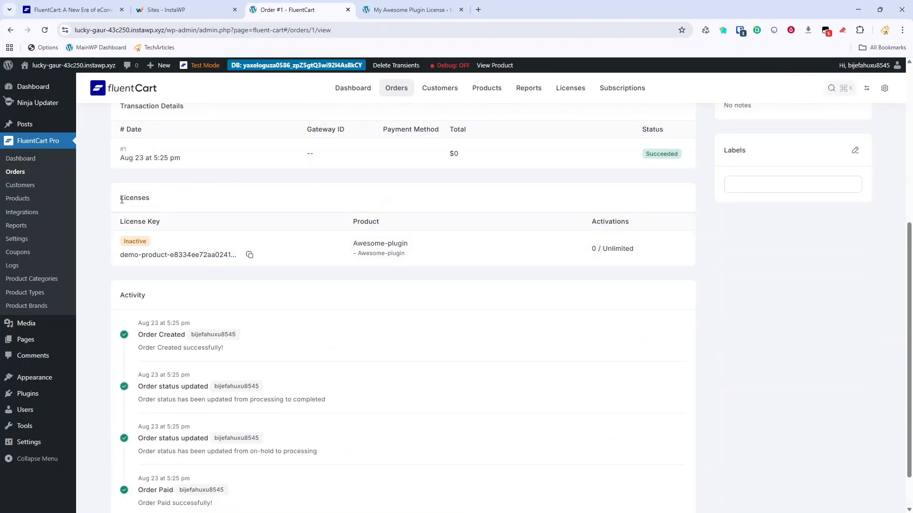
scroll(164, 343, "up", 4)
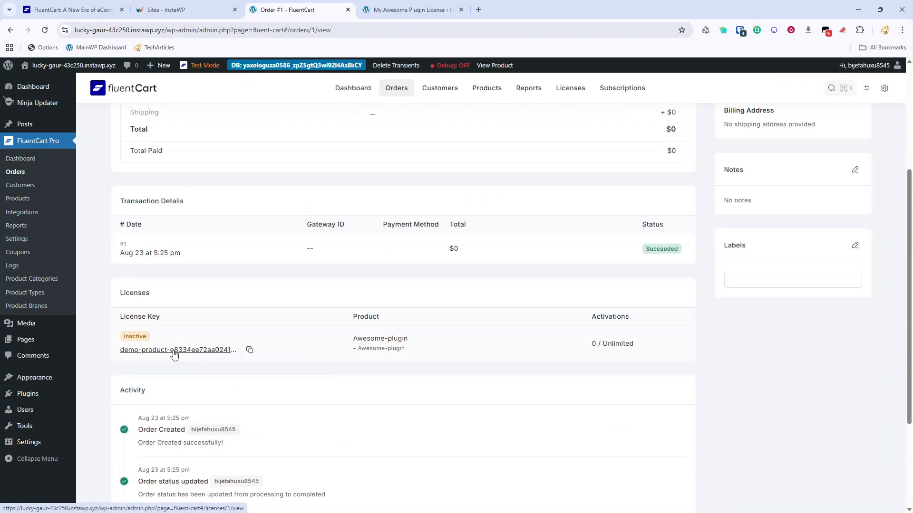
scroll(323, 256, "up", 3)
Open the license's detail page from the licenses list and check Activated Sites.
left_click(568, 90)
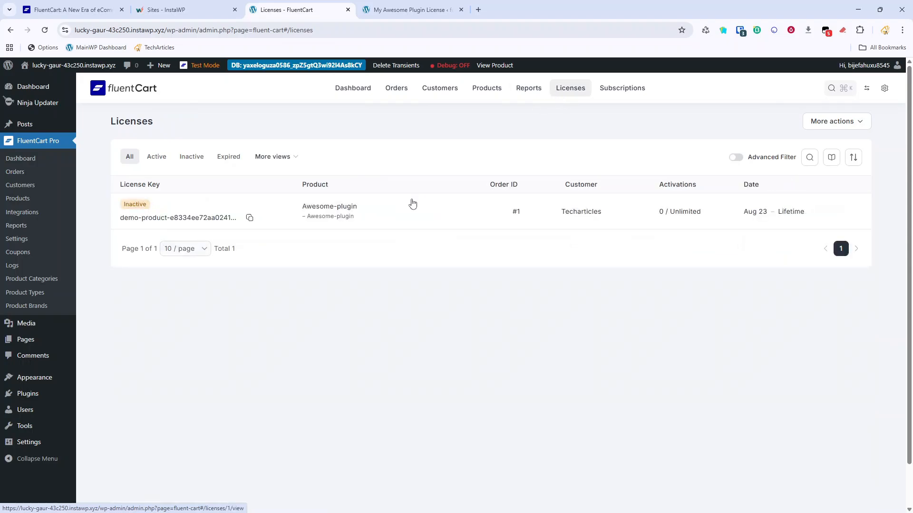
left_click(191, 223)
scroll(206, 328, "down", 4)
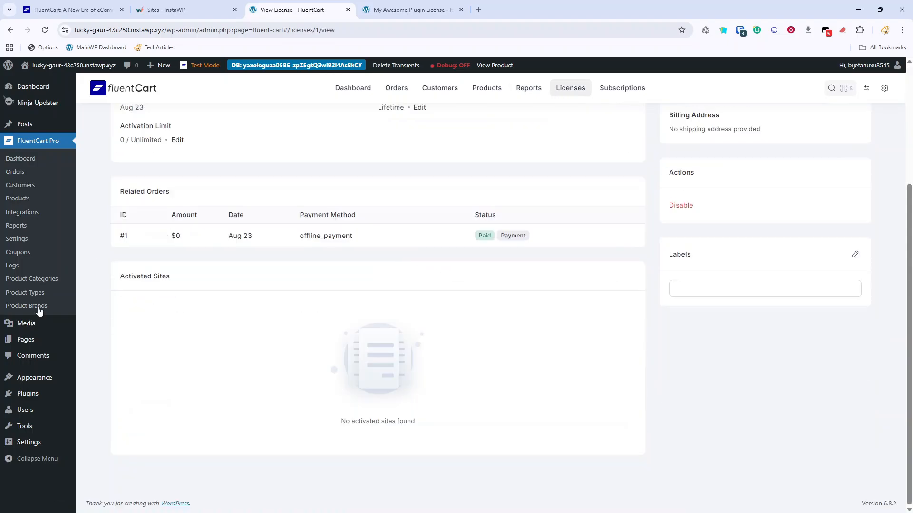
Paste the license key on the client site and activate it, showing Valid with lifetime expiry.
left_click(409, 9)
left_click(202, 241)
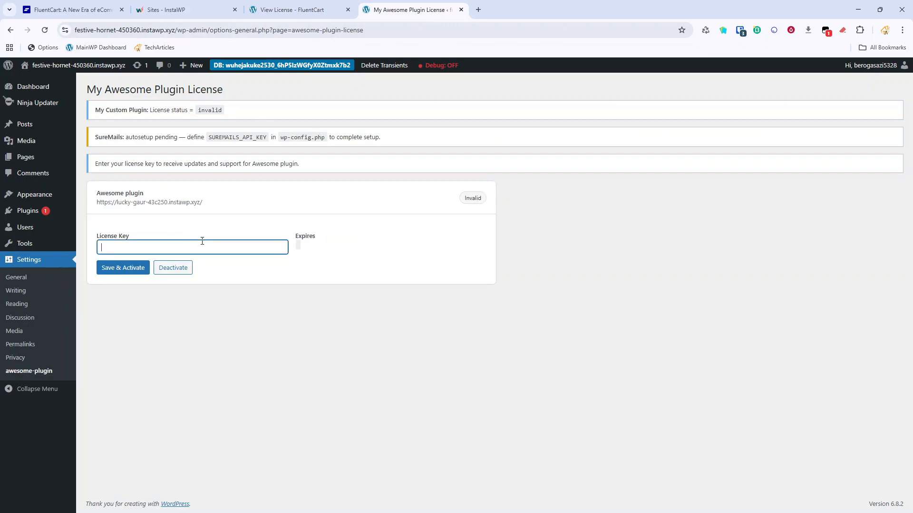
key("ctrl+v")
left_click(134, 268)
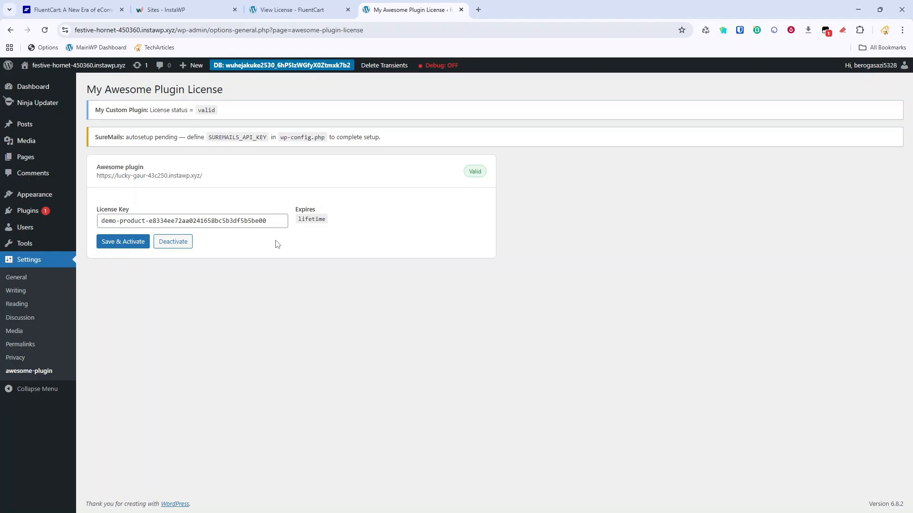
left_click(9, 215)
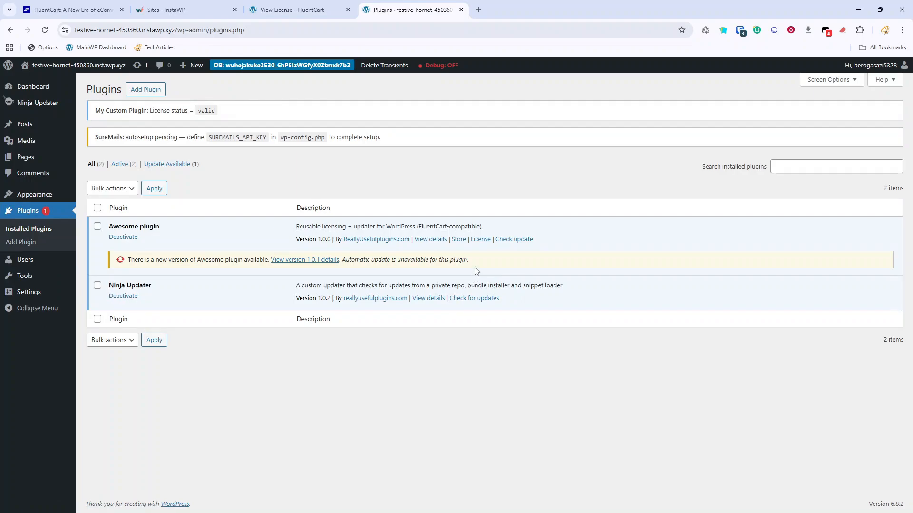
Check for updates, clear transients, and update Awesome plugin from 1.0.0 to 1.0.1, retrying once.
left_click(519, 241)
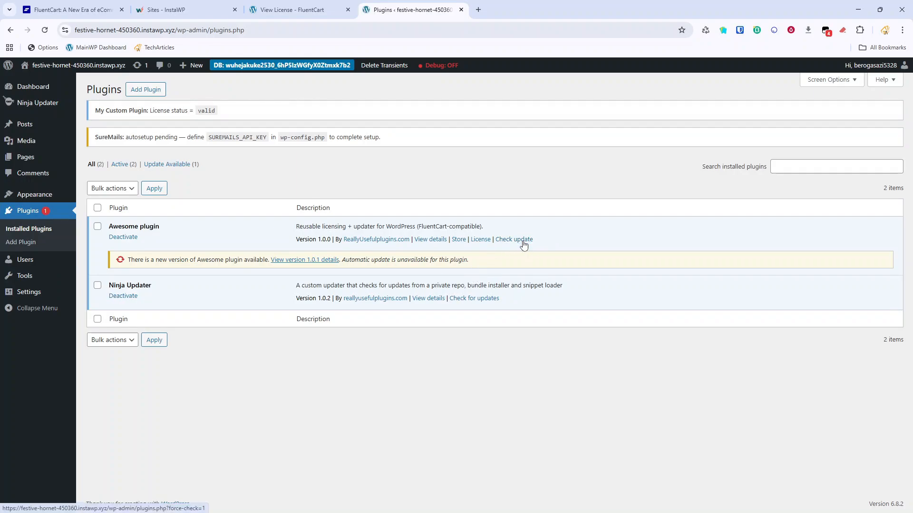
left_click(387, 65)
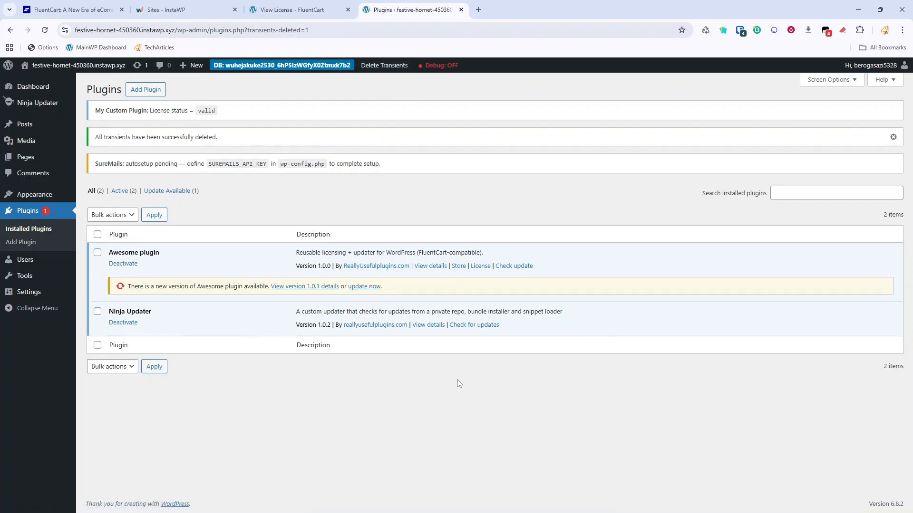
left_click(374, 287)
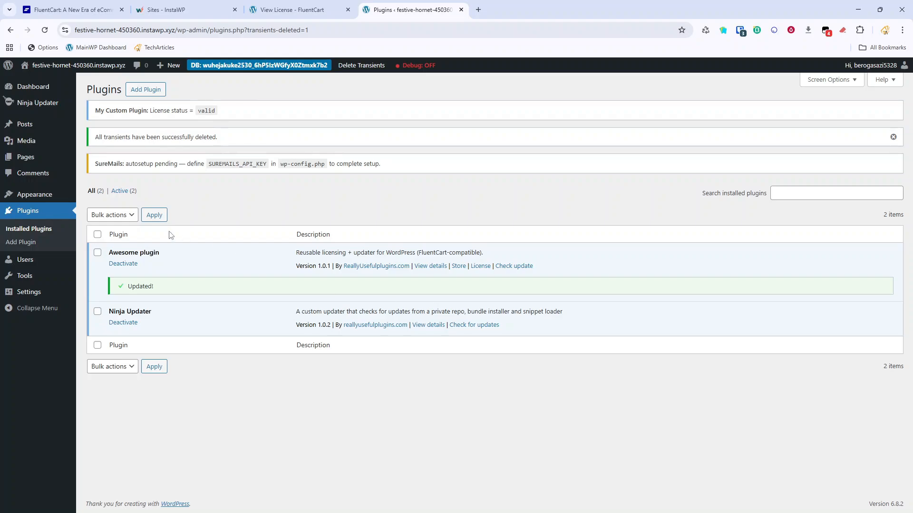
left_click(49, 212)
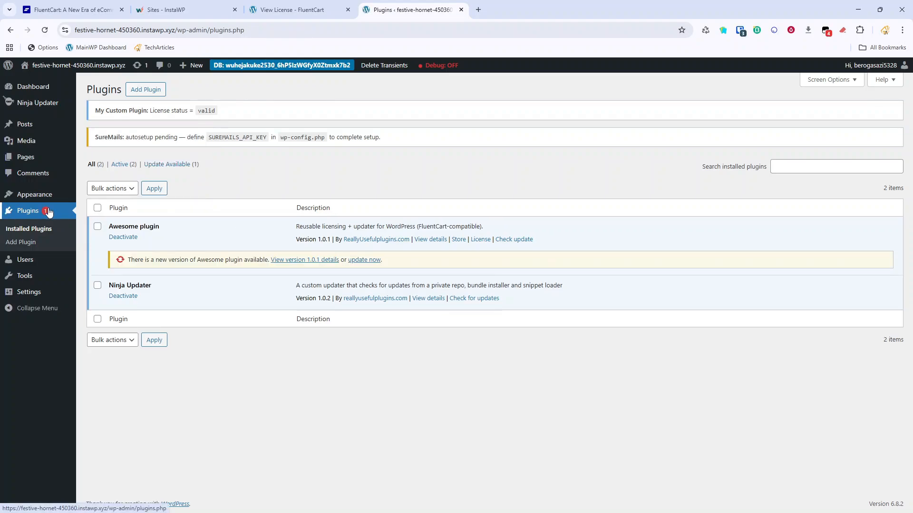
left_click(354, 261)
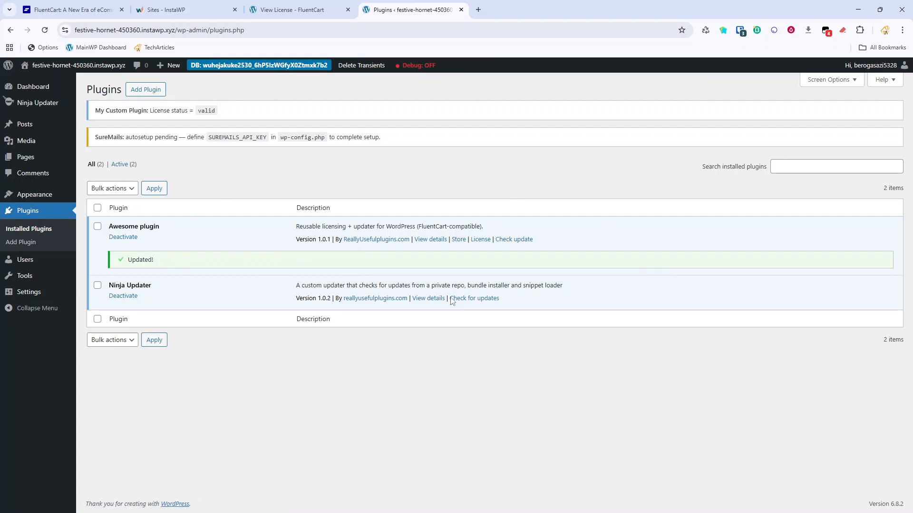
left_click(56, 215)
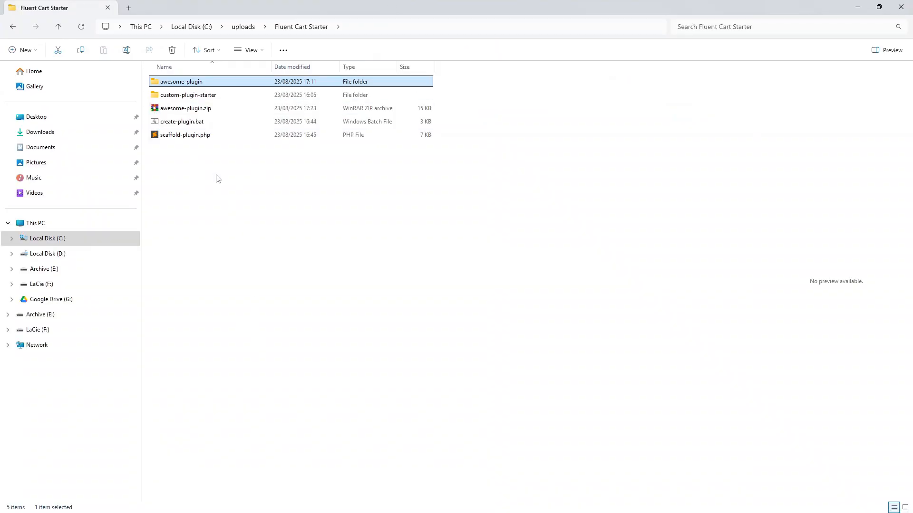
Open awesome-plugin.php from the awesome-plugin folder in Sublime Text.
double_click(189, 84)
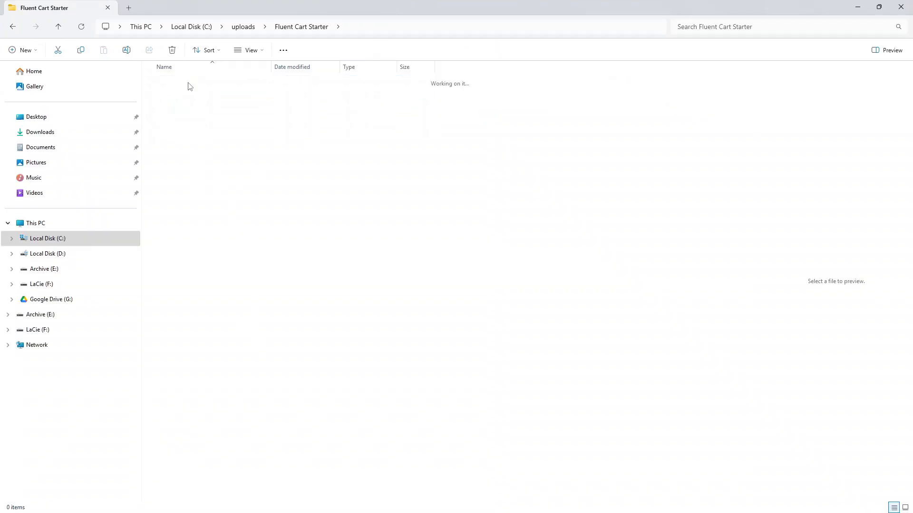
double_click(187, 98)
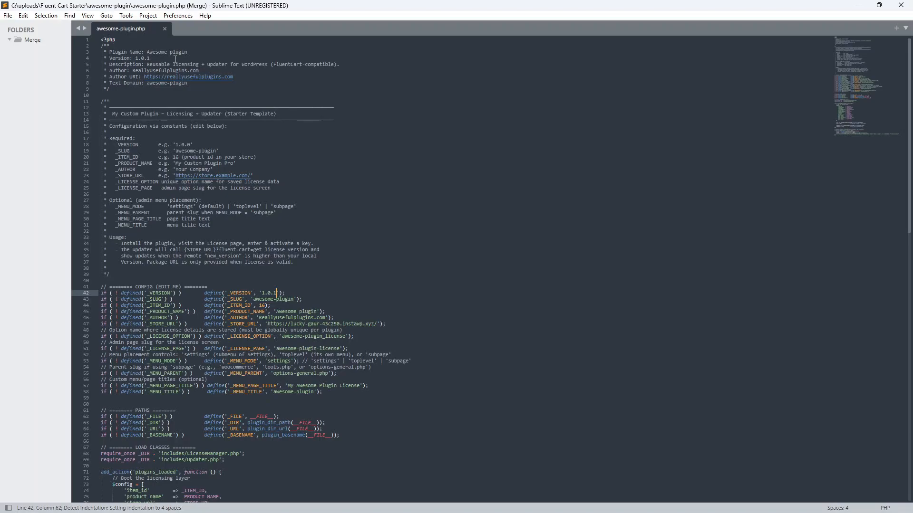
Change the Version header and _VERSION constant to 1.0.2 and save awesome-plugin.php.
left_click(157, 62)
left_click(155, 52)
left_click(151, 57)
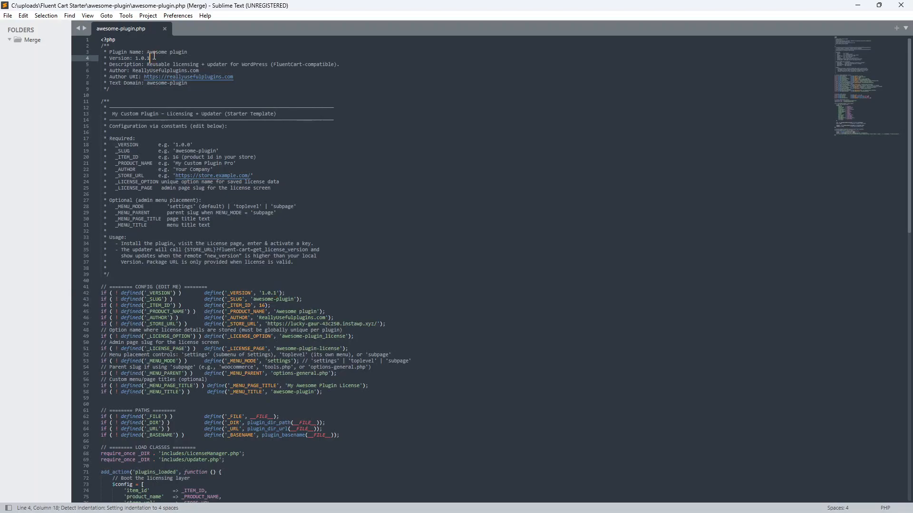
key("BackSpace")
type("2")
left_click(279, 293)
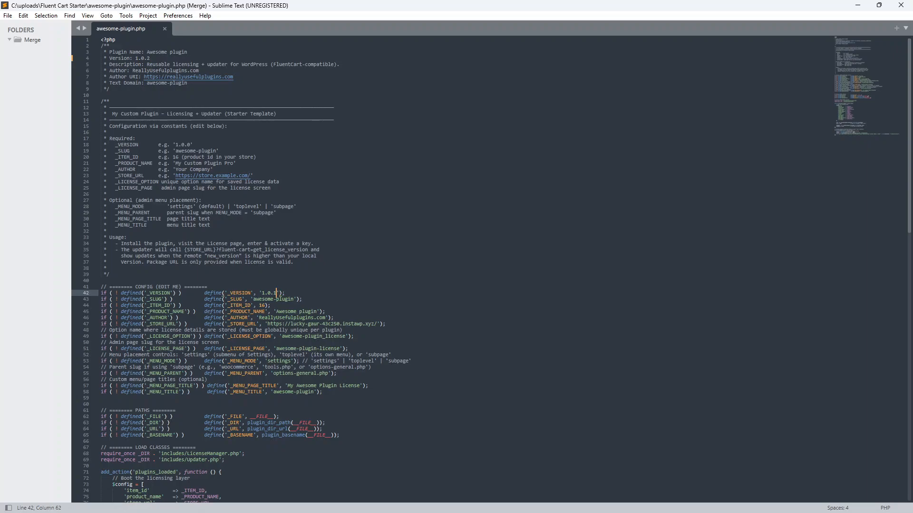
key("BackSpace")
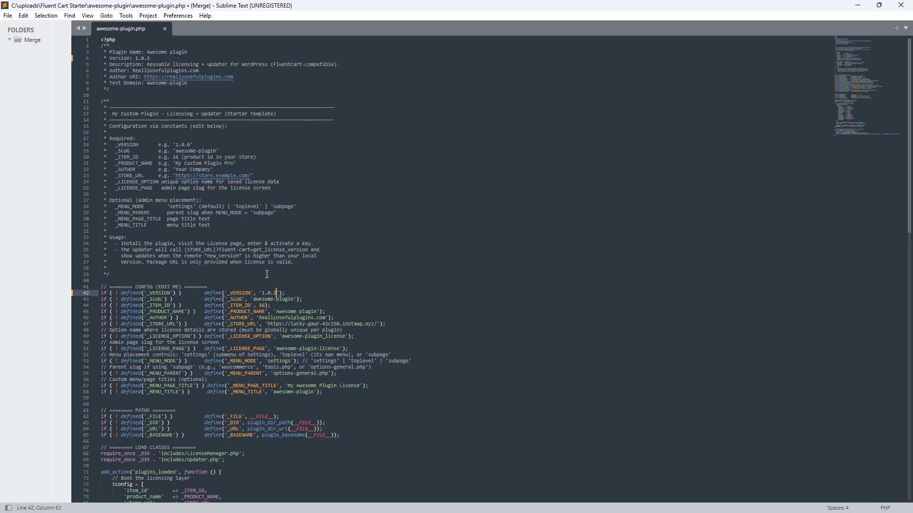
key("ctrl+s")
Rebuild awesome-plugin.zip from the awesome-plugin folder as a ZIP archive with WinRAR.
left_click(901, 5)
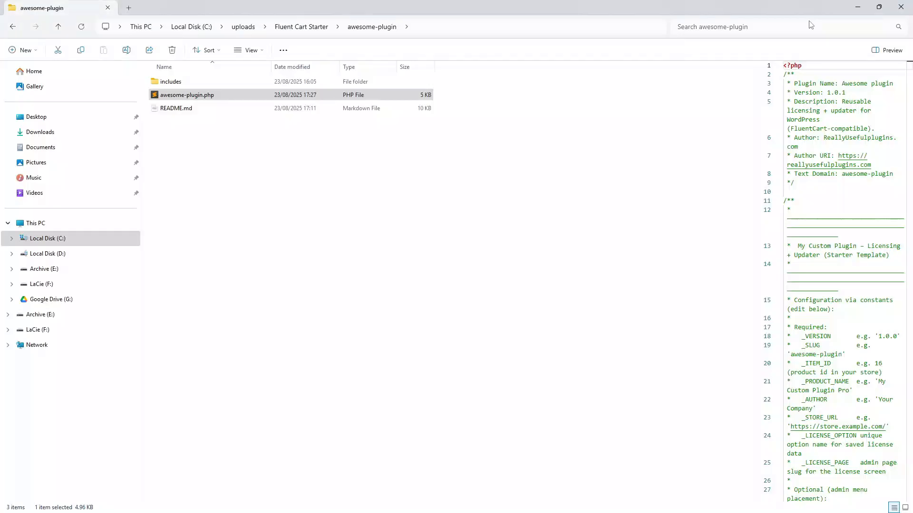
left_click(327, 27)
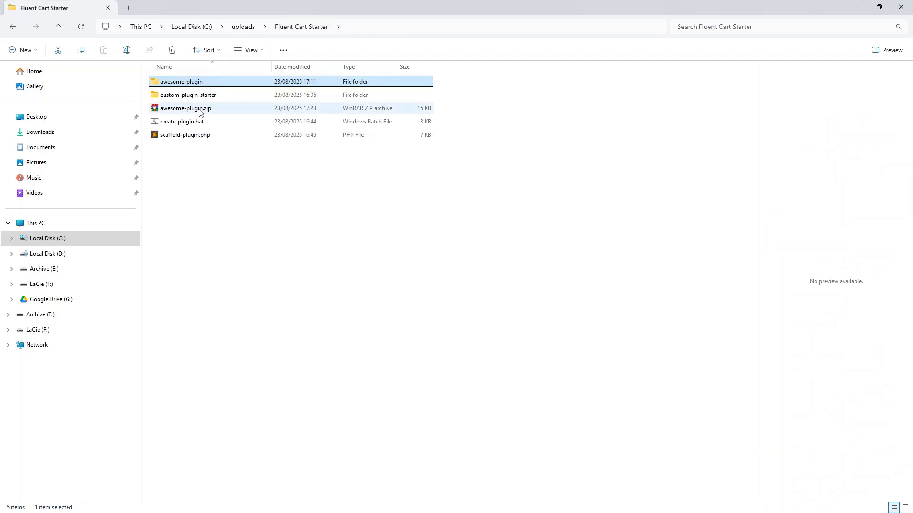
left_click(189, 82)
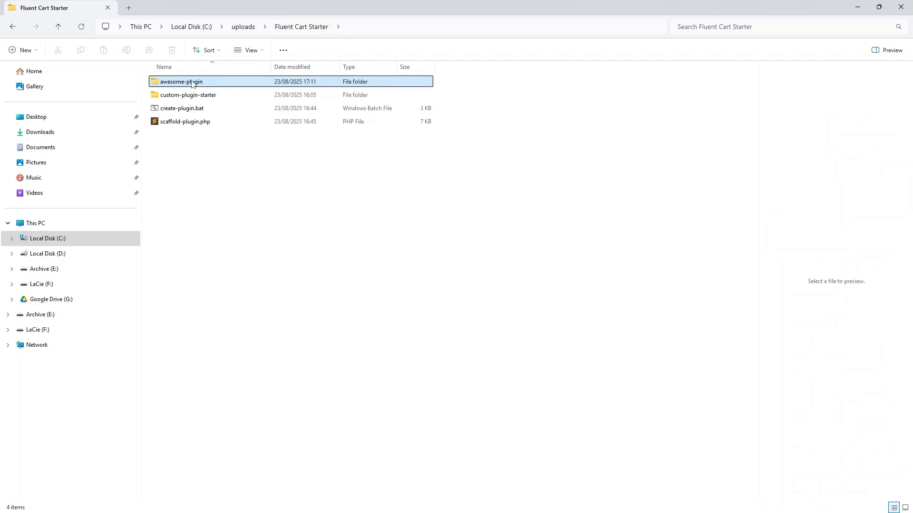
right_click(192, 83)
mouse_move(298, 84)
left_click(366, 83)
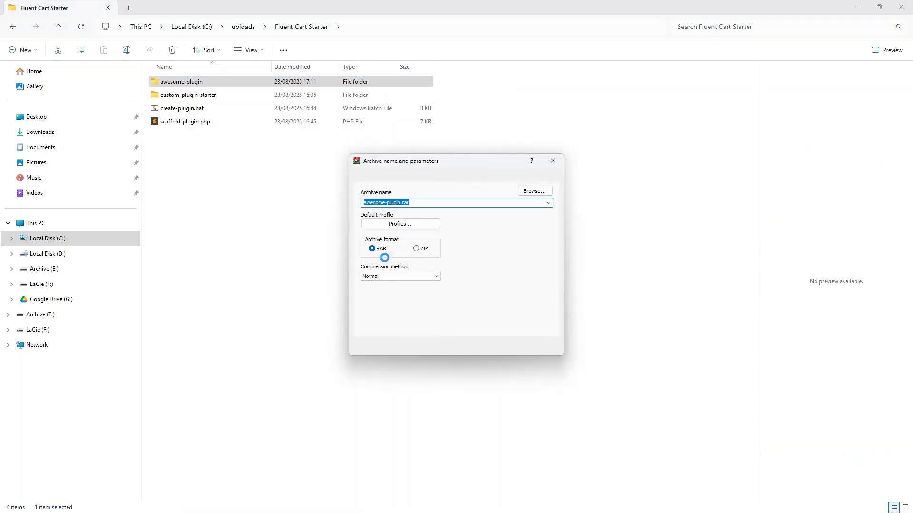
left_click(418, 248)
left_click(465, 347)
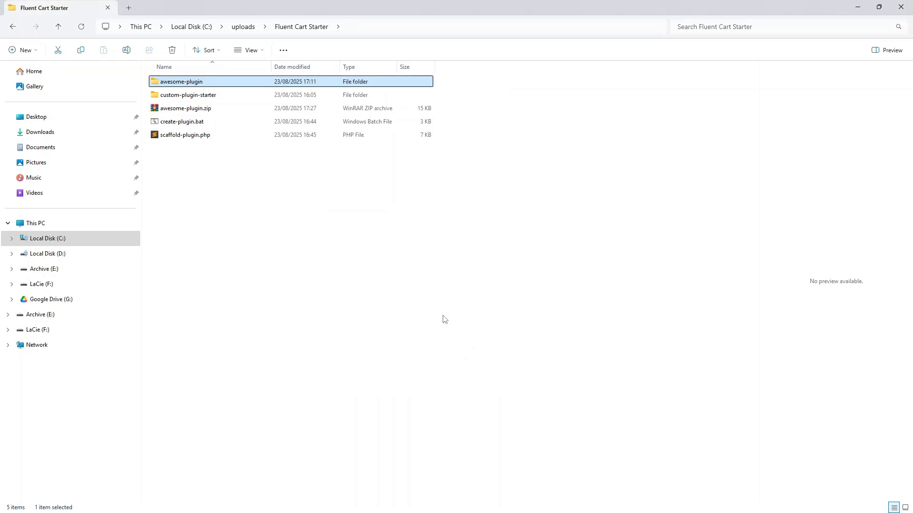
left_click(857, 8)
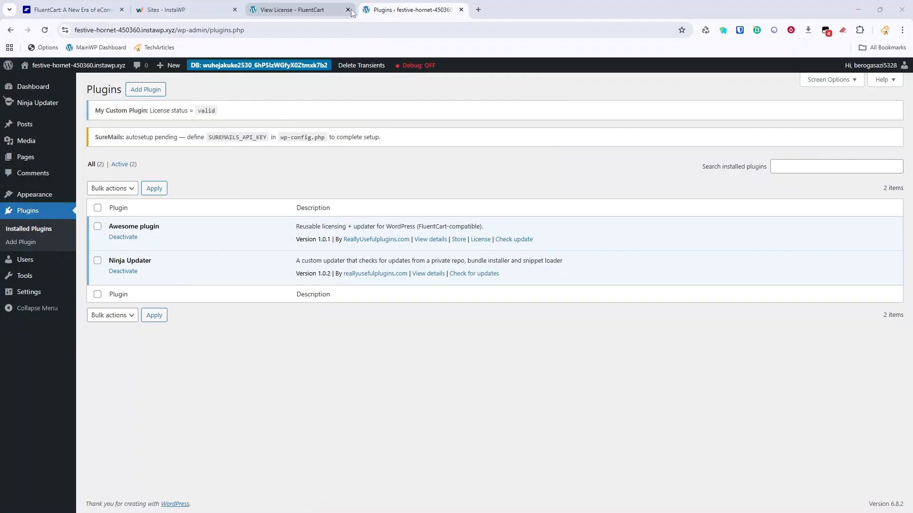
Open the Awesome-plugin product in FluentCart and begin adding a downloadable asset.
left_click(299, 10)
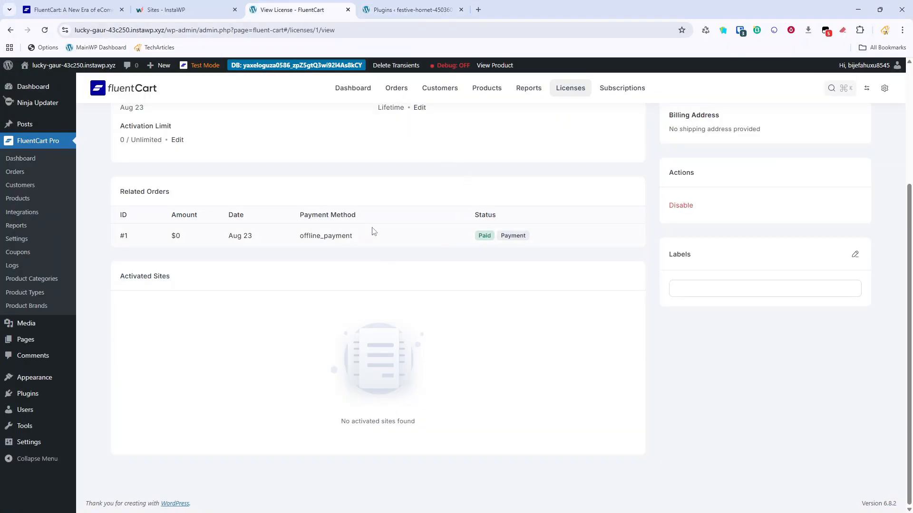
scroll(372, 231, "up", 4)
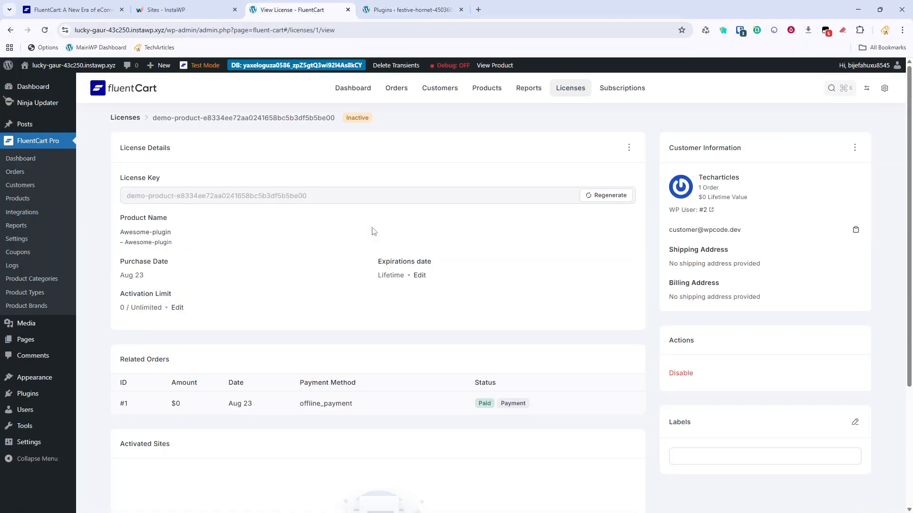
left_click(23, 198)
left_click(187, 211)
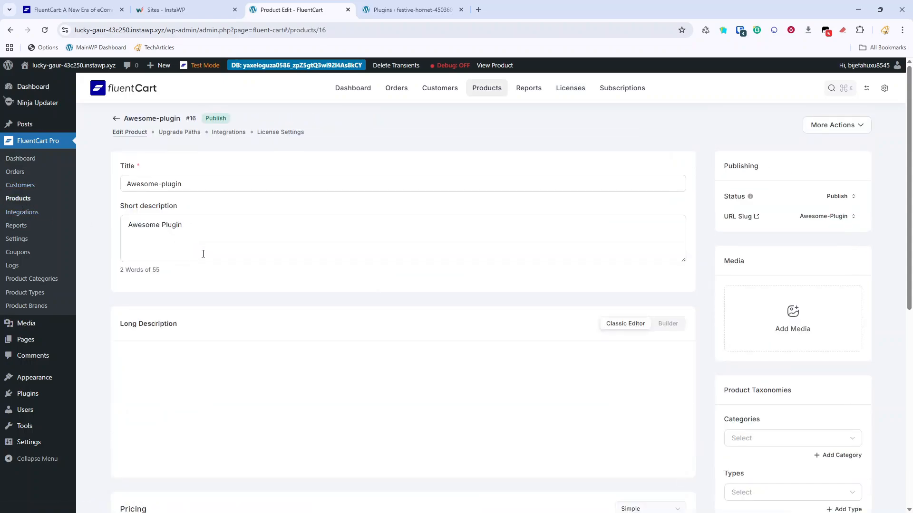
scroll(203, 280, "down", 3)
scroll(213, 318, "down", 5)
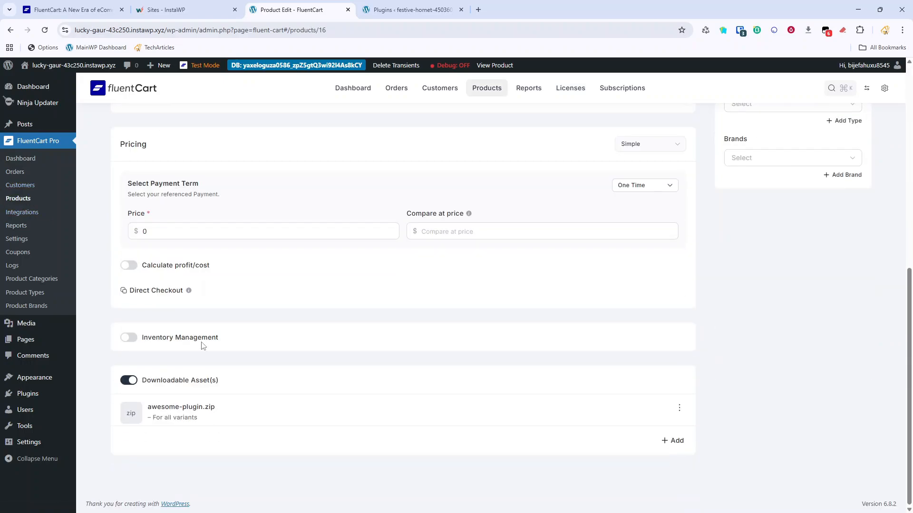
left_click(676, 441)
Upload the rebuilt awesome-plugin.zip from Fluent Cart Starter and save it as the asset.
left_click(670, 166)
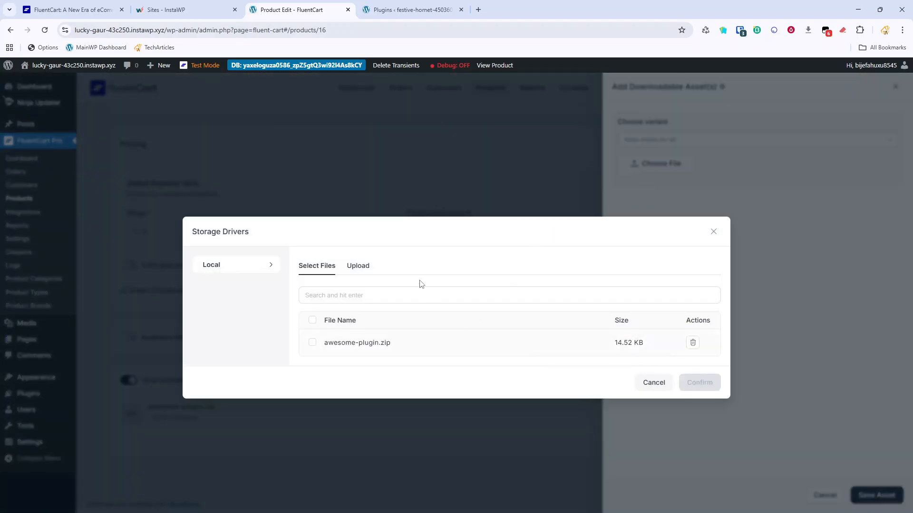
left_click(363, 267)
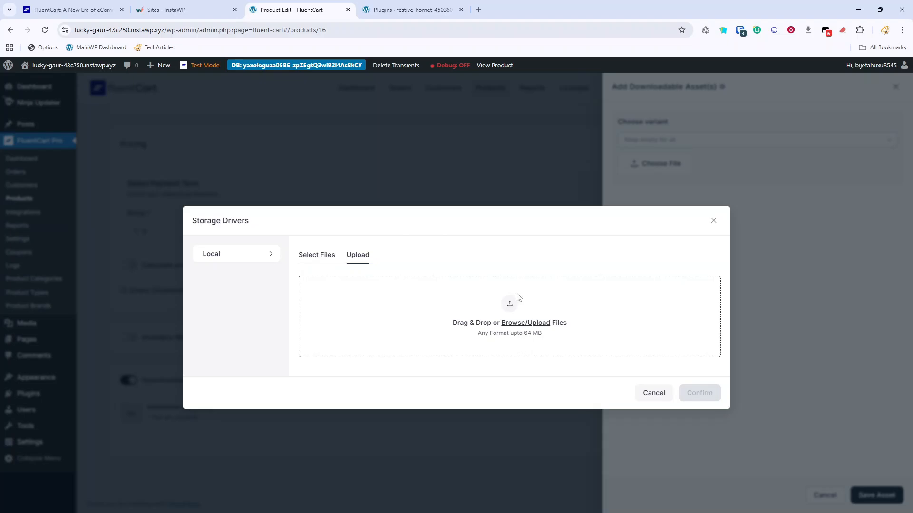
left_click(447, 333)
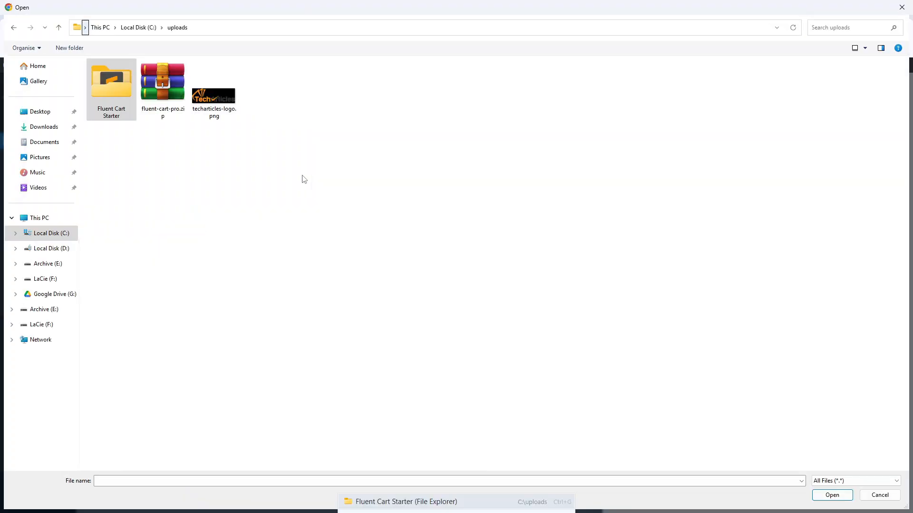
left_click(129, 96)
double_click(129, 96)
double_click(124, 103)
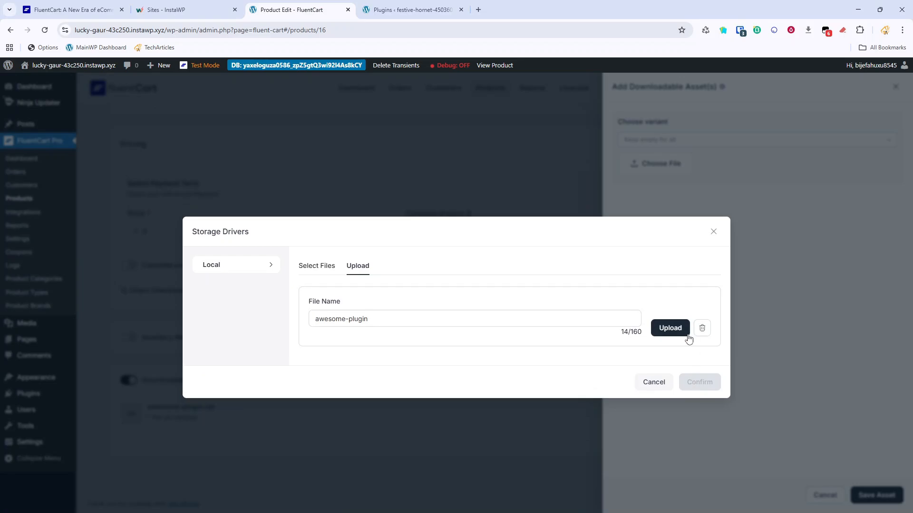
left_click(670, 329)
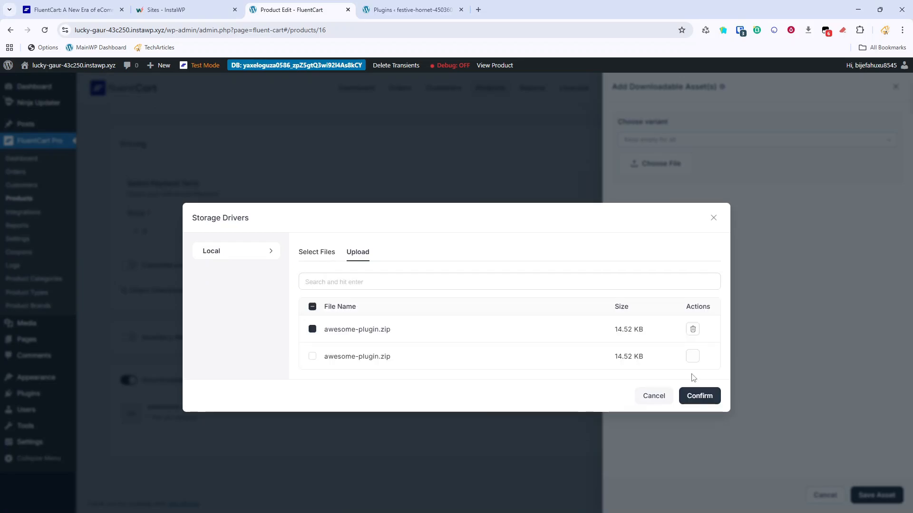
left_click(702, 402)
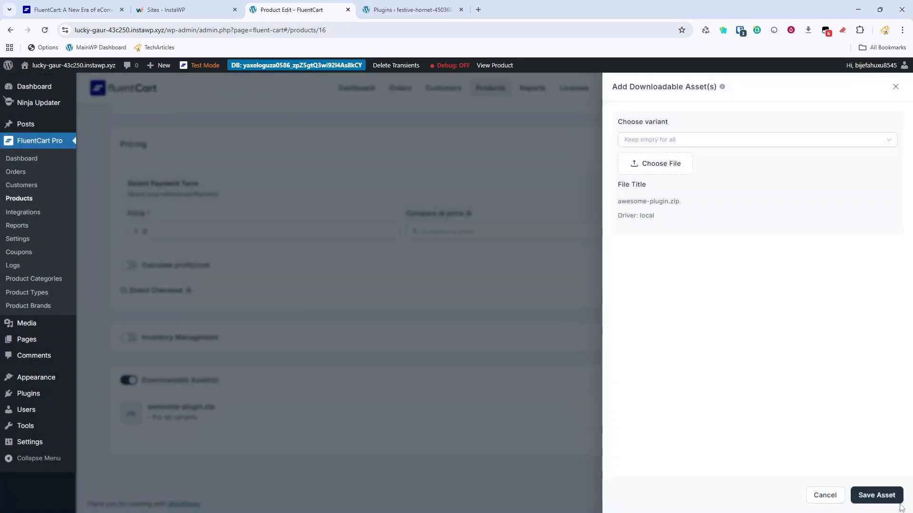
left_click(876, 495)
scroll(447, 243, "up", 10)
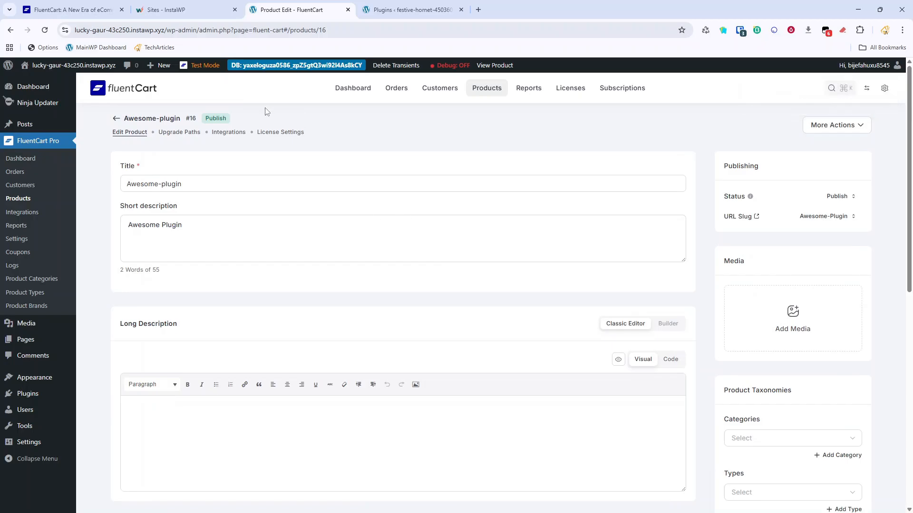
Set the license version number to 1.0.2, keeping awesome-plugin.zip as update file, and save.
left_click(272, 133)
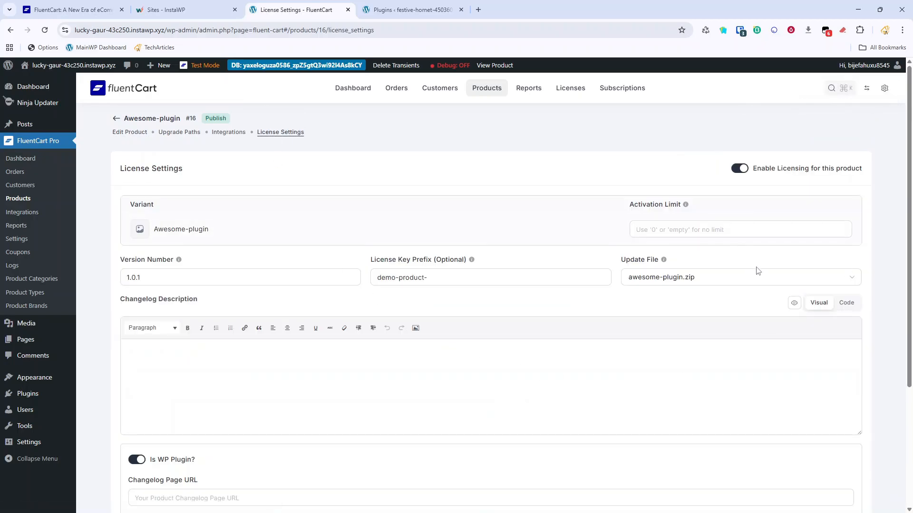
left_click(758, 271)
left_click(748, 270)
left_click(215, 278)
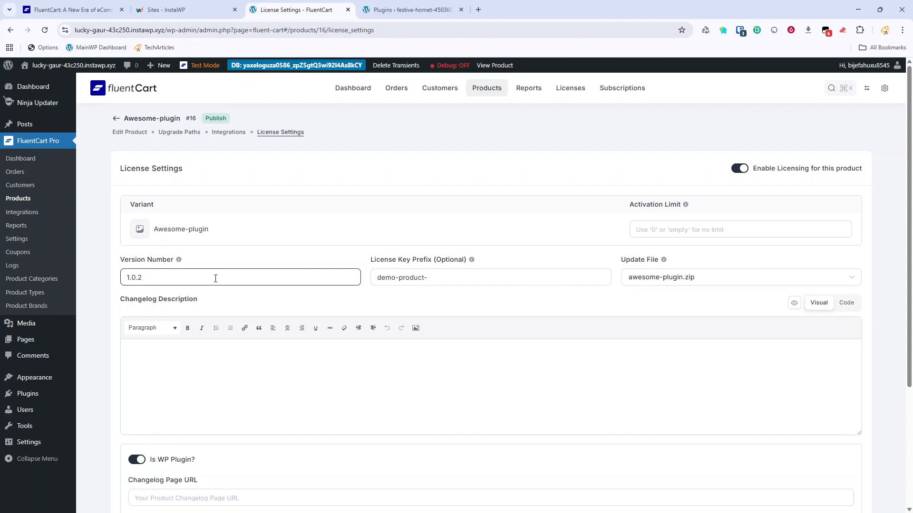
scroll(705, 326, "down", 4)
left_click(861, 464)
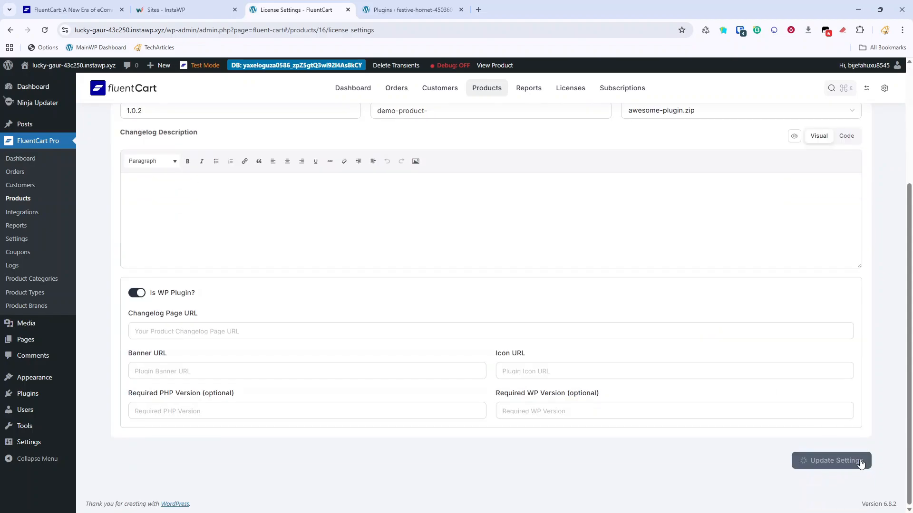
scroll(485, 314, "up", 4)
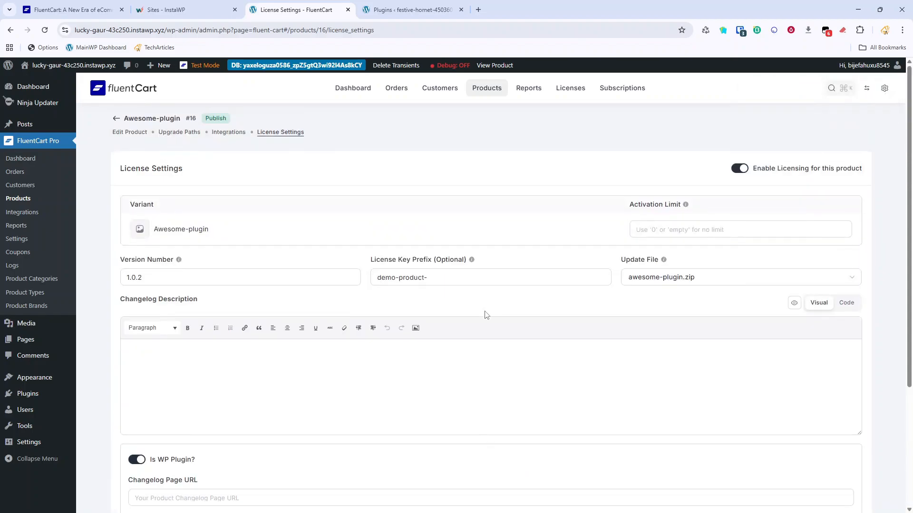
Reload the client Plugins page, clear transients, and try updating Awesome plugin to 1.0.2.
left_click(400, 9)
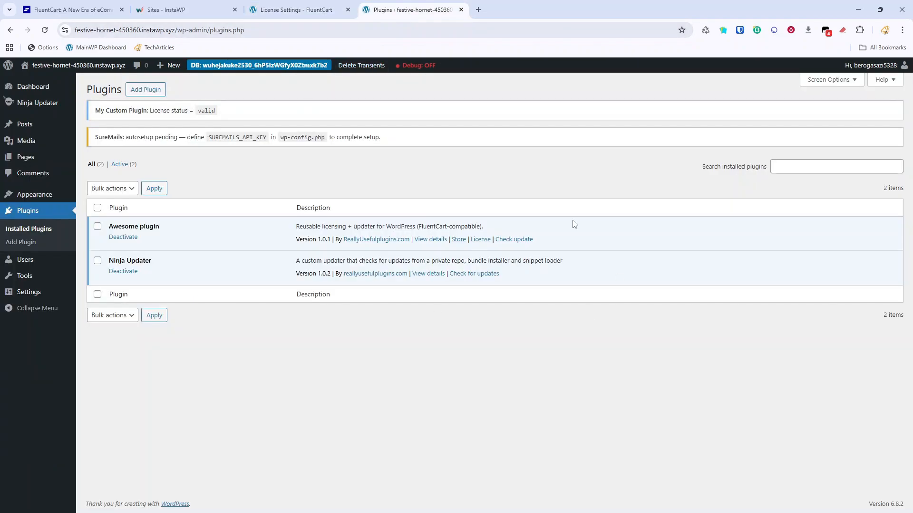
left_click(45, 30)
left_click(364, 66)
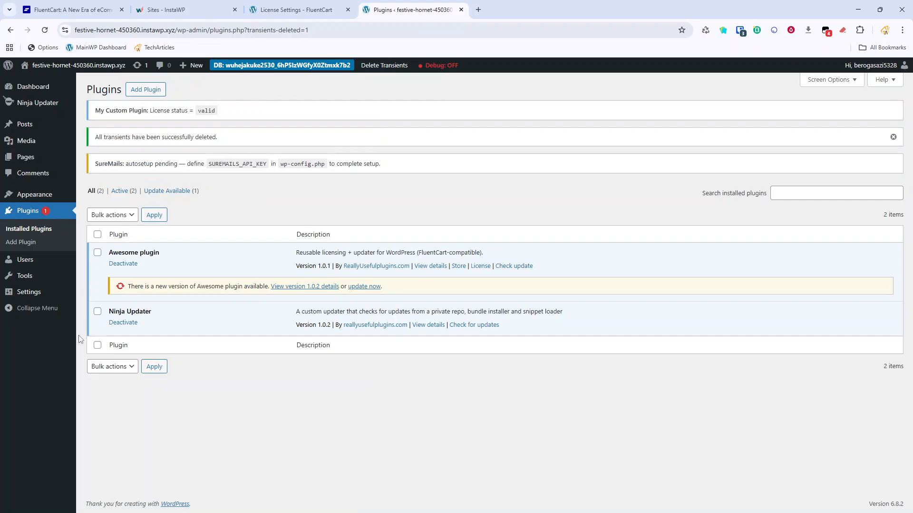
left_click(374, 286)
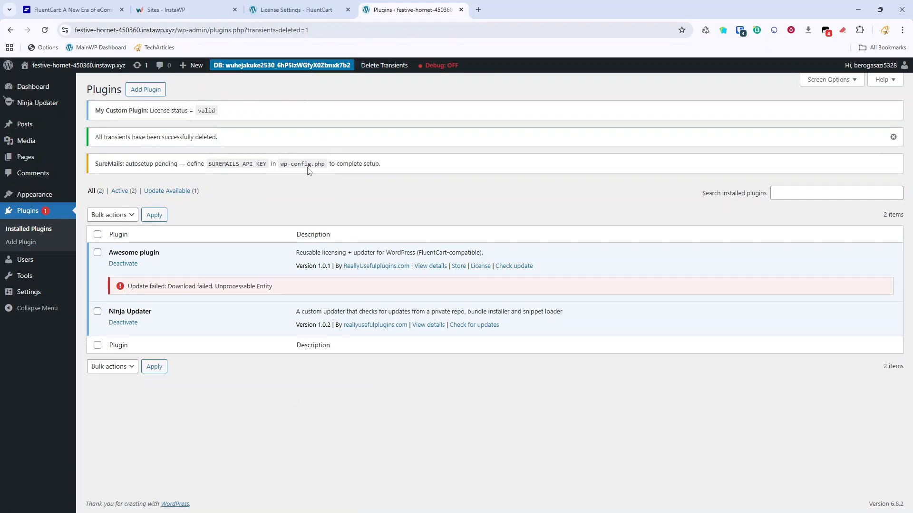
Reselect awesome-plugin.zip as the FluentCart update file and save the license settings.
left_click(296, 10)
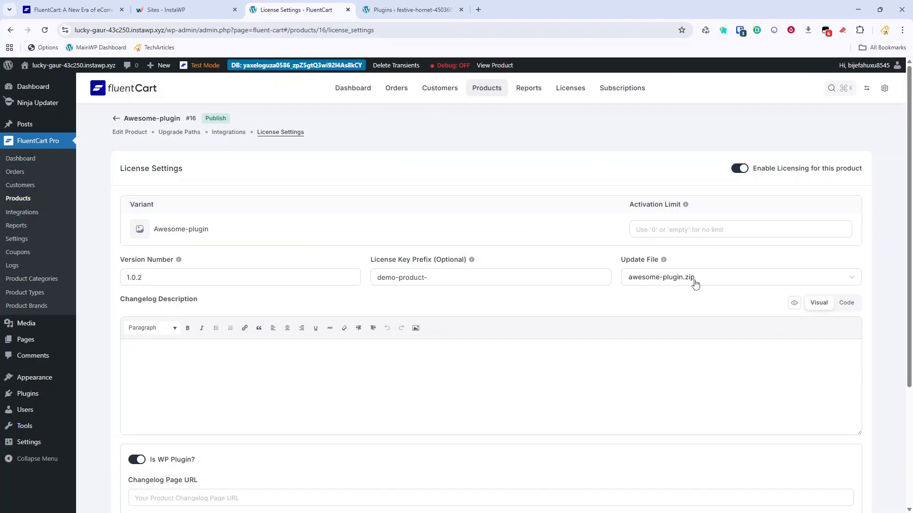
left_click(694, 281)
left_click(689, 305)
scroll(780, 362, "down", 4)
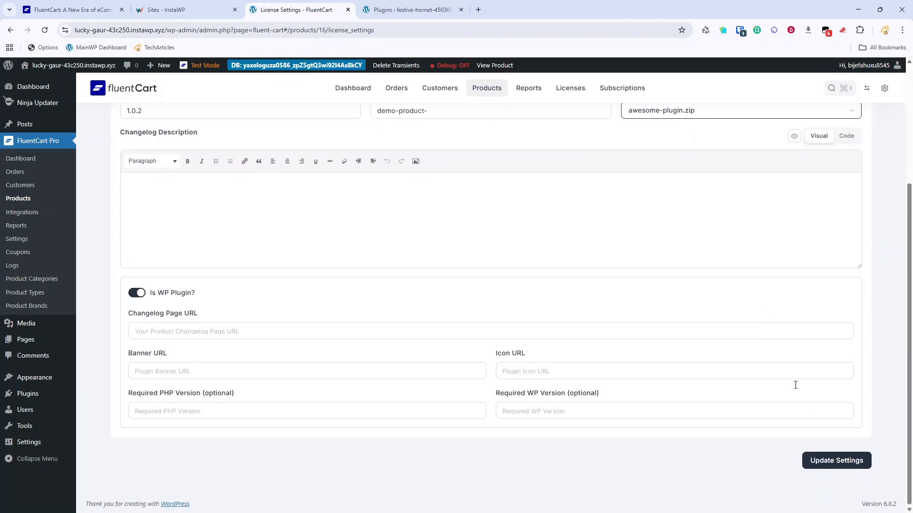
left_click(836, 460)
Clear the client site's transients again and rerun the Awesome plugin update until it reports Updated!
left_click(385, 8)
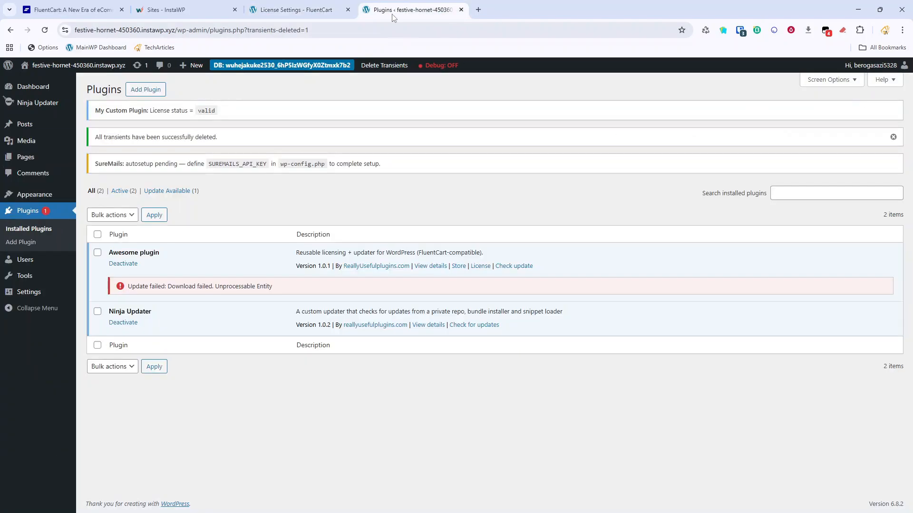
left_click(384, 65)
left_click(497, 91)
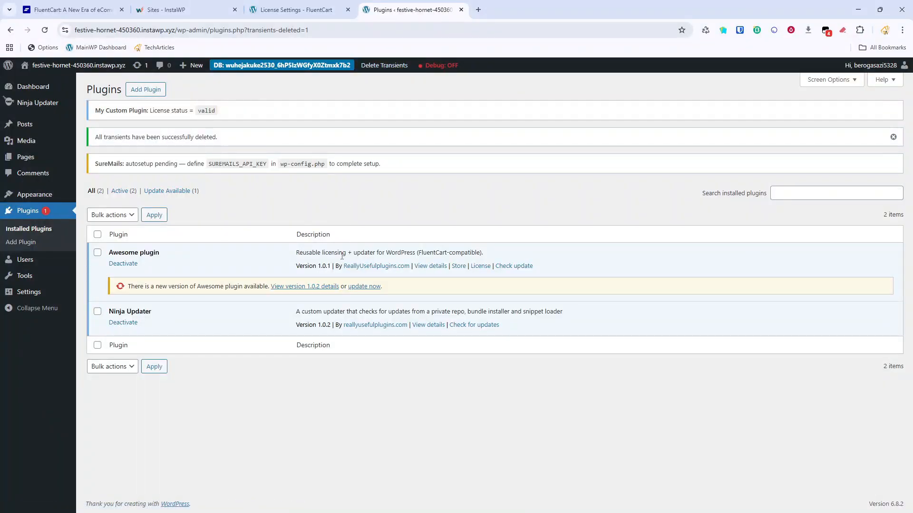
left_click(368, 66)
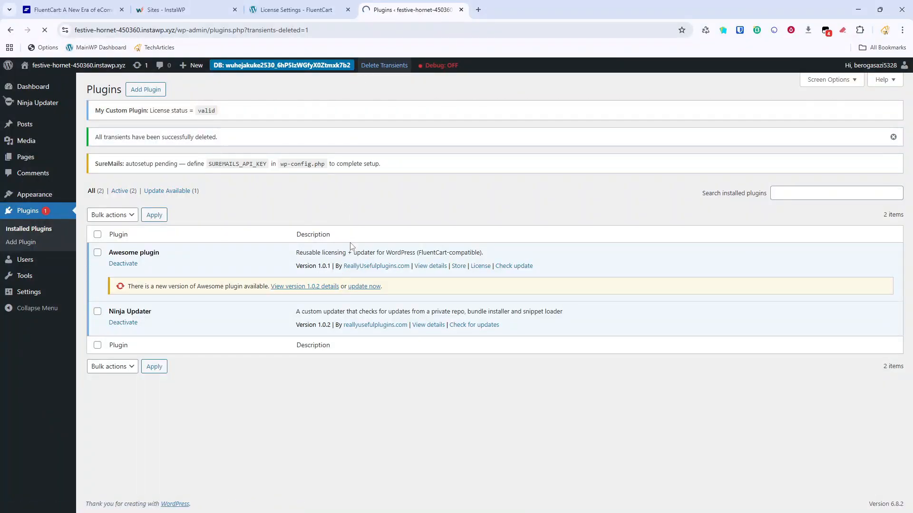
left_click(358, 287)
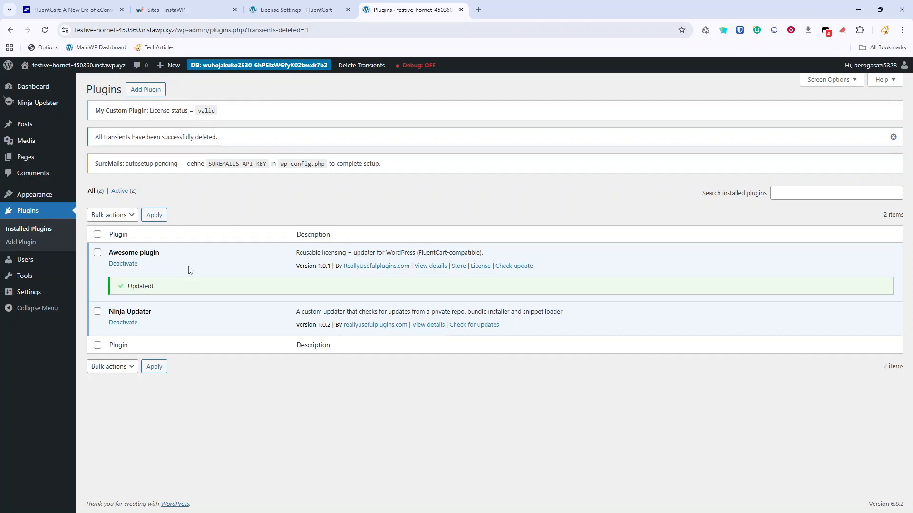
left_click(48, 29)
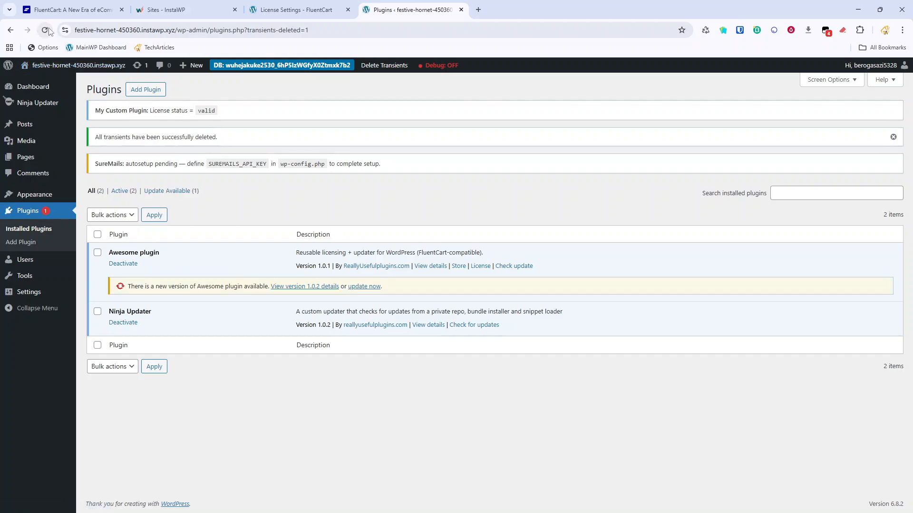
left_click(355, 286)
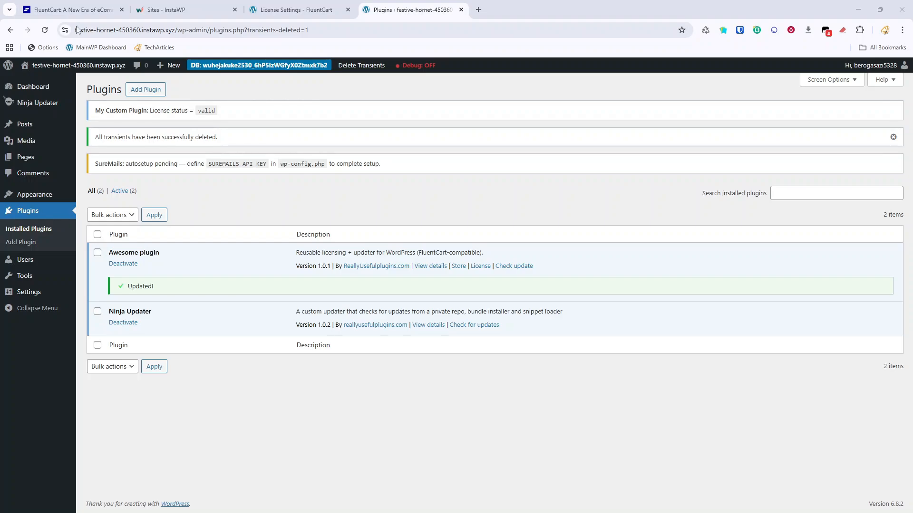
left_click(332, 10)
scroll(561, 164, "up", 4)
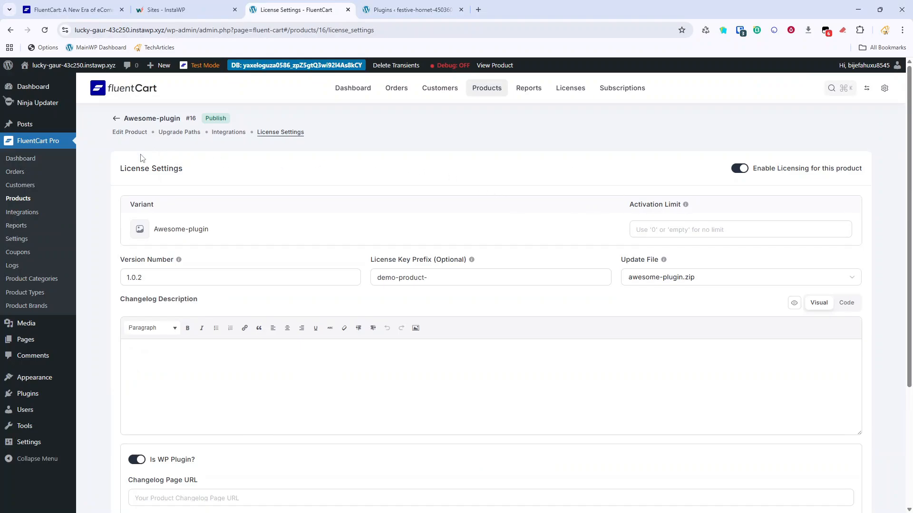
Upload awesome-plugin-1.0.2.zip from the Fluent Cart Starter folder as a new downloadable asset and save it.
left_click(137, 132)
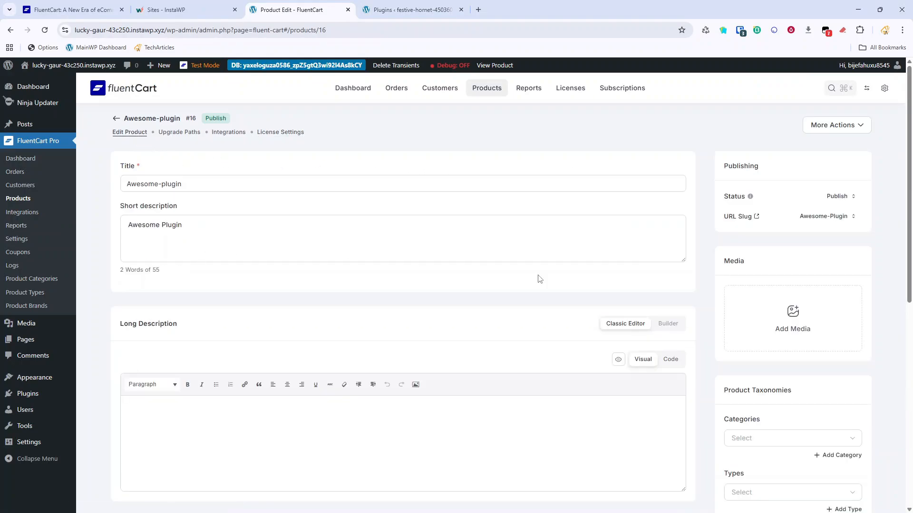
scroll(542, 280, "down", 8)
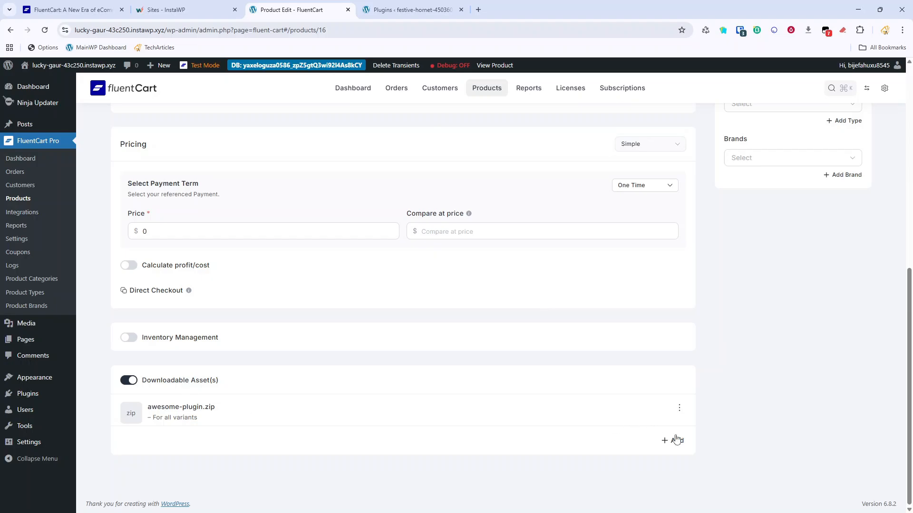
left_click(676, 443)
left_click(664, 167)
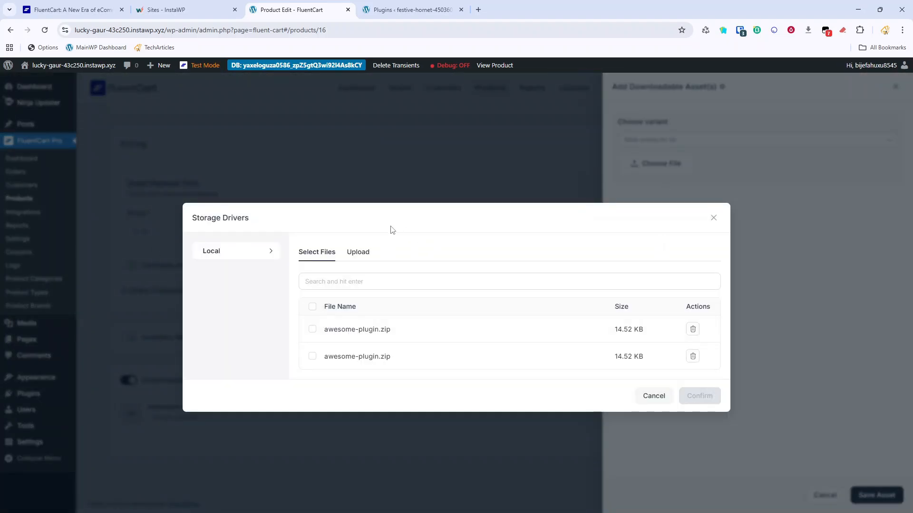
left_click(357, 252)
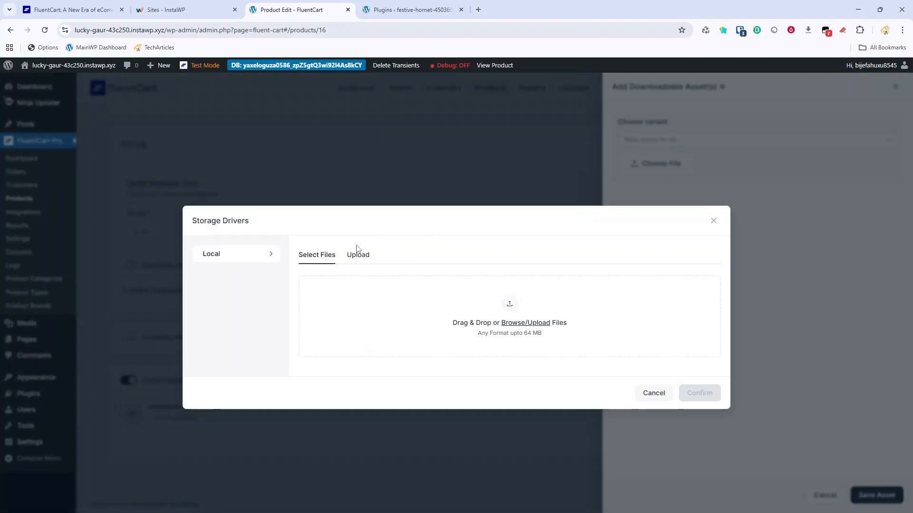
left_click(528, 326)
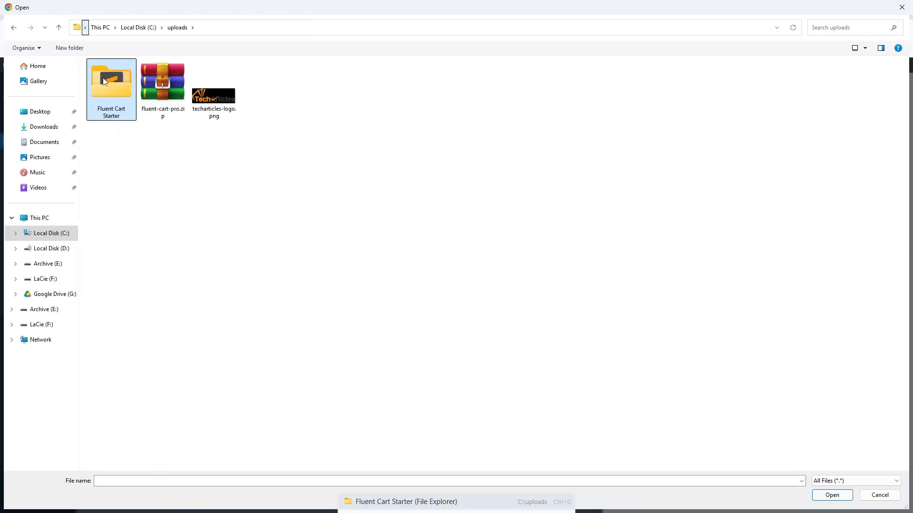
double_click(105, 82)
double_click(133, 100)
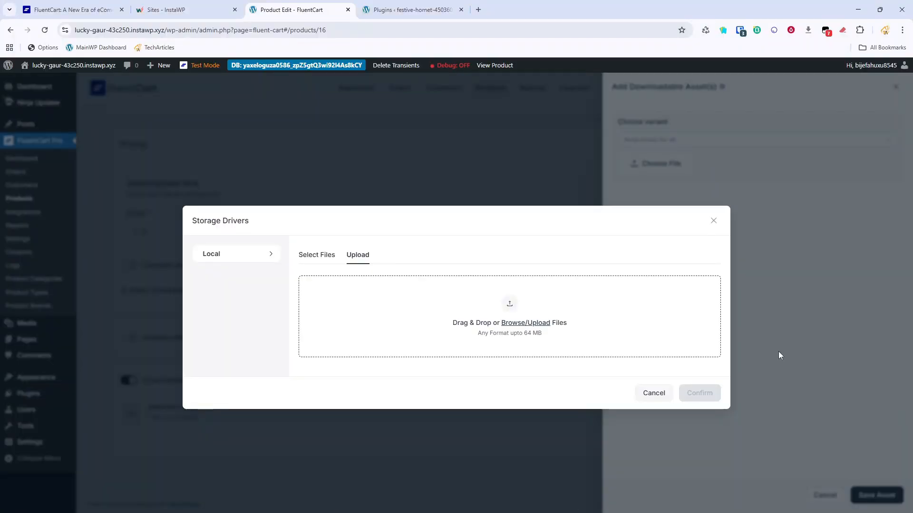
left_click(671, 327)
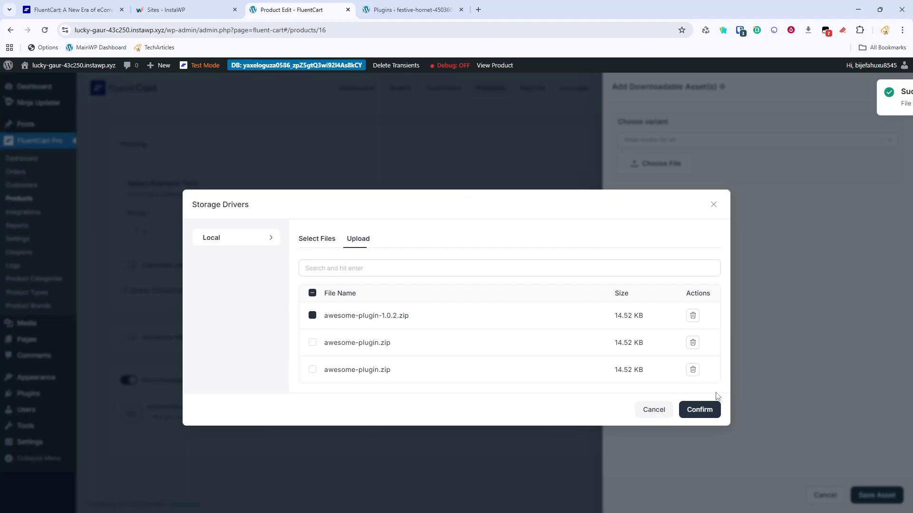
left_click(699, 411)
left_click(877, 497)
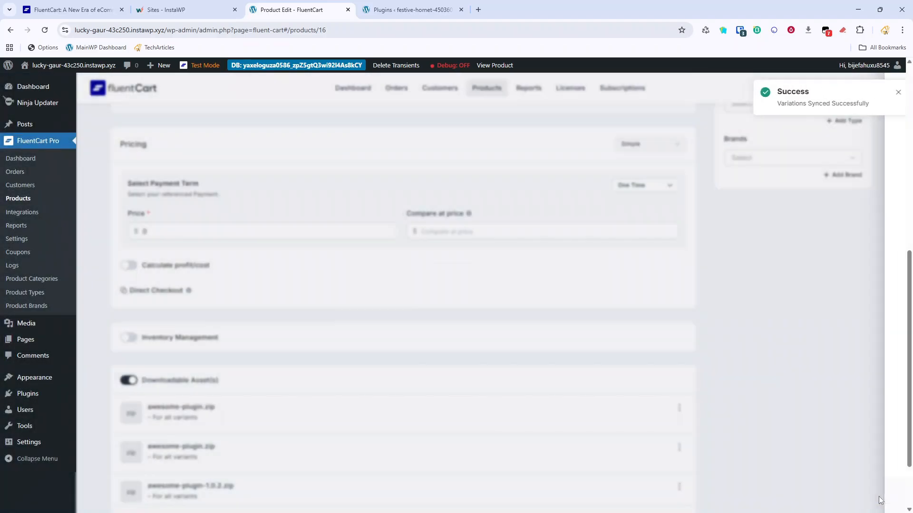
Set awesome-plugin-1.0.2.zip as the update file in License Settings and save the settings.
scroll(628, 215, "up", 10)
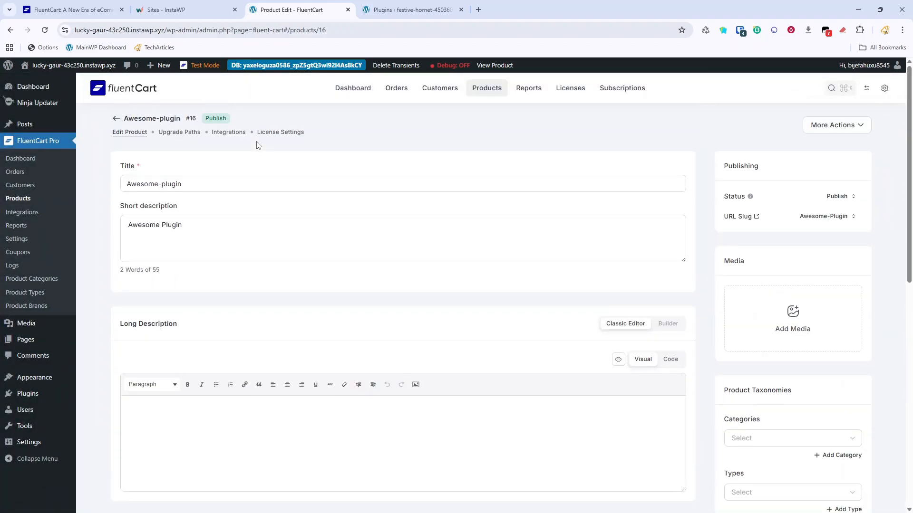
left_click(281, 132)
left_click(637, 277)
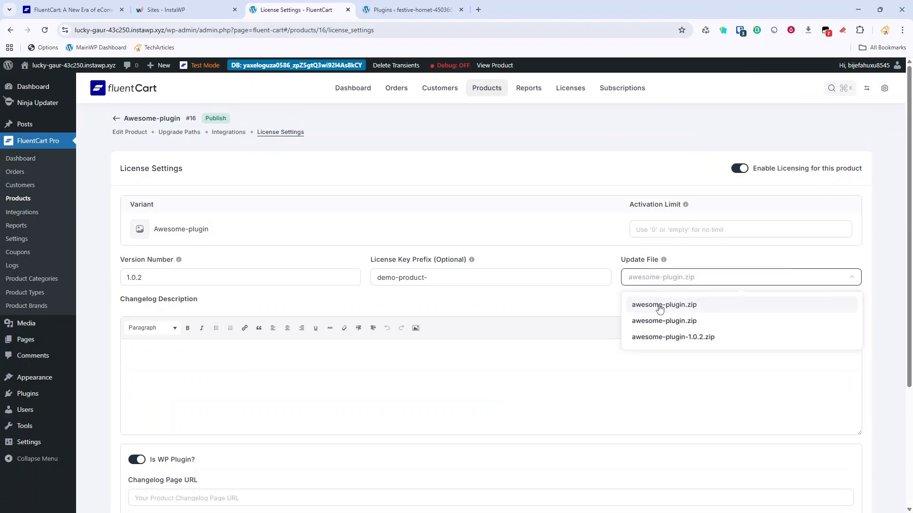
left_click(673, 337)
scroll(809, 428, "down", 5)
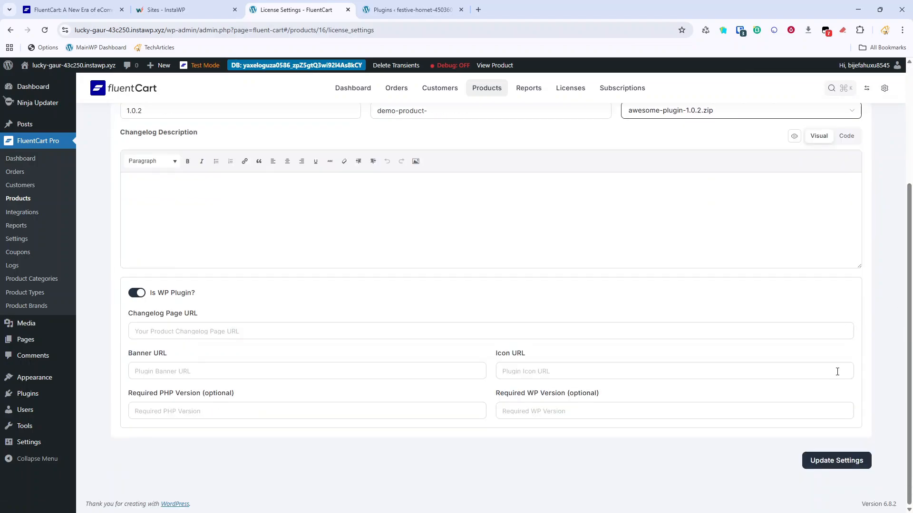
left_click(845, 468)
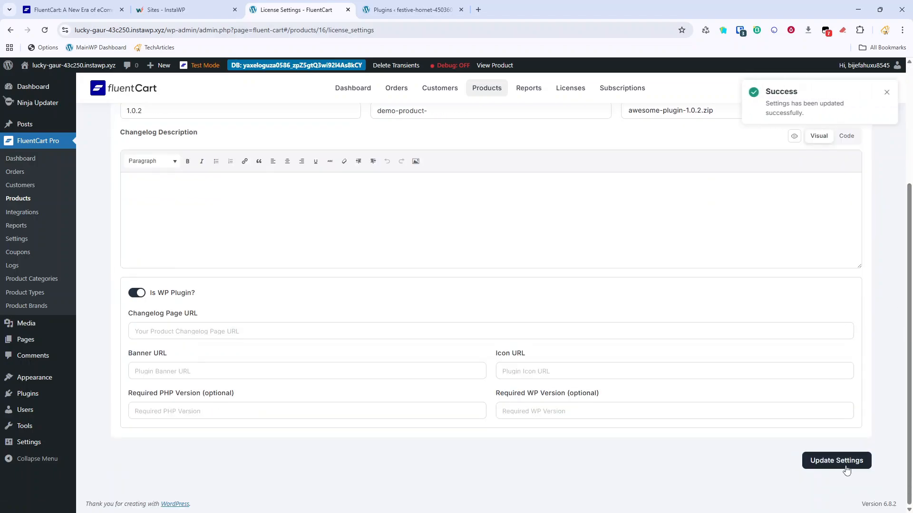
left_click(383, 9)
Clear the cached transients, update Awesome plugin to 1.0.2, and reload the Plugins list.
left_click(371, 67)
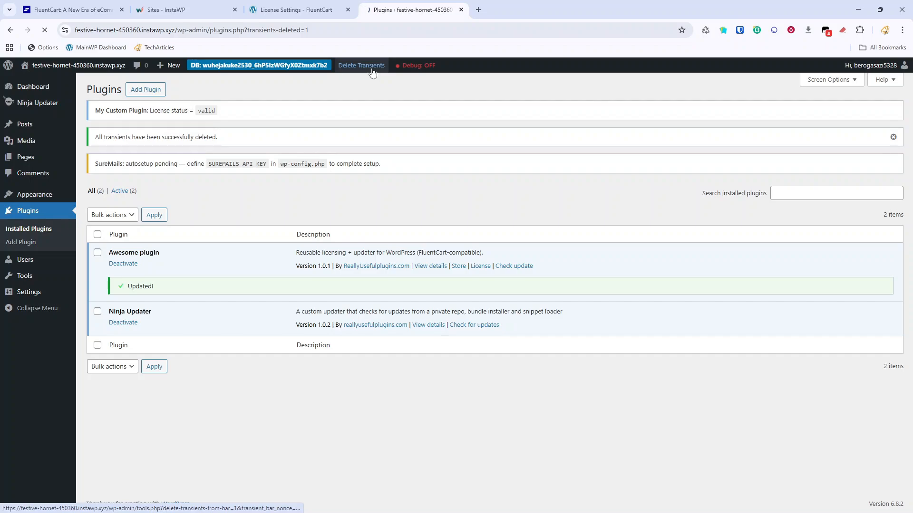
left_click(366, 286)
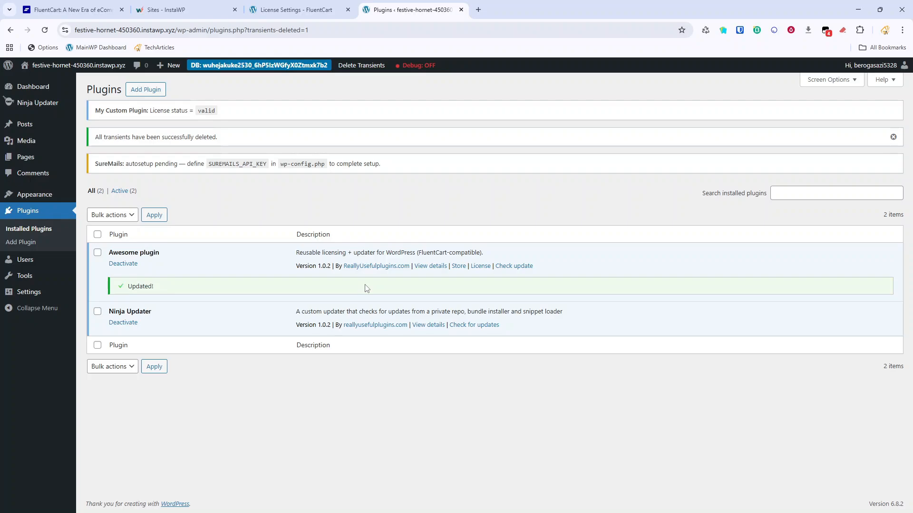
left_click(20, 215)
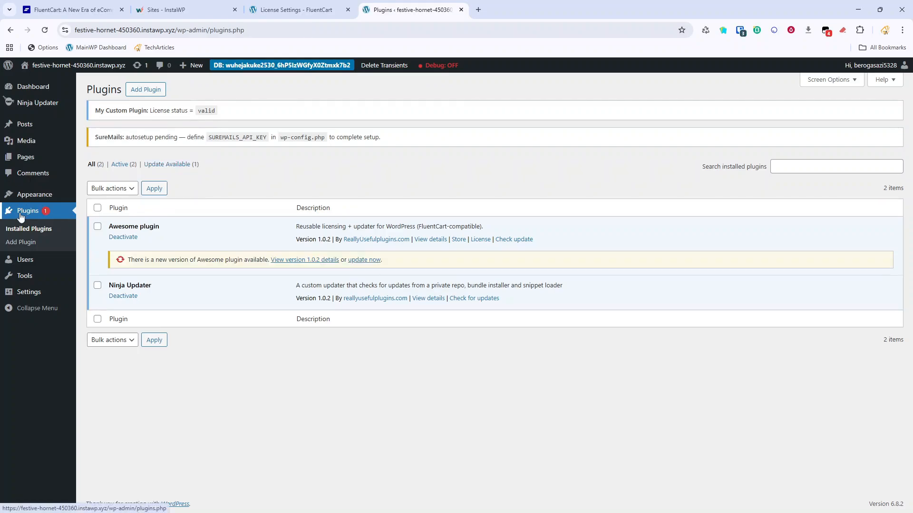
left_click(364, 260)
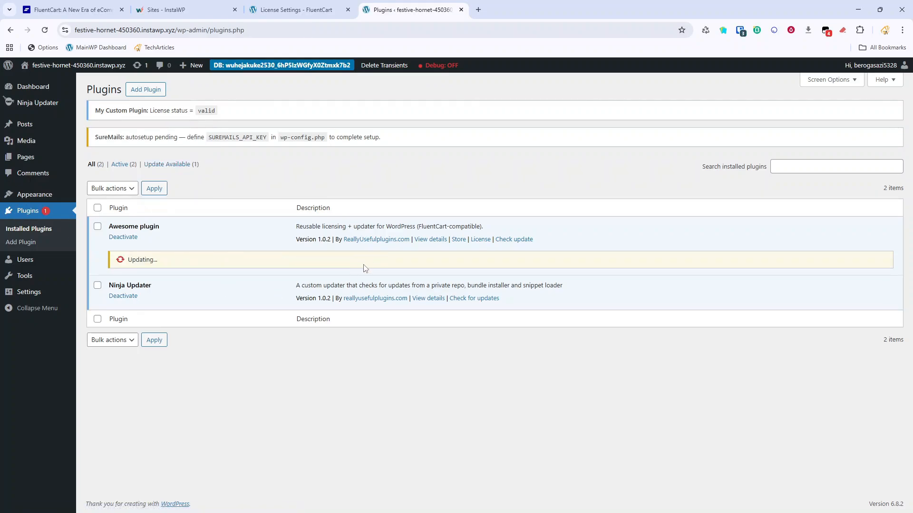
mouse_move(39, 193)
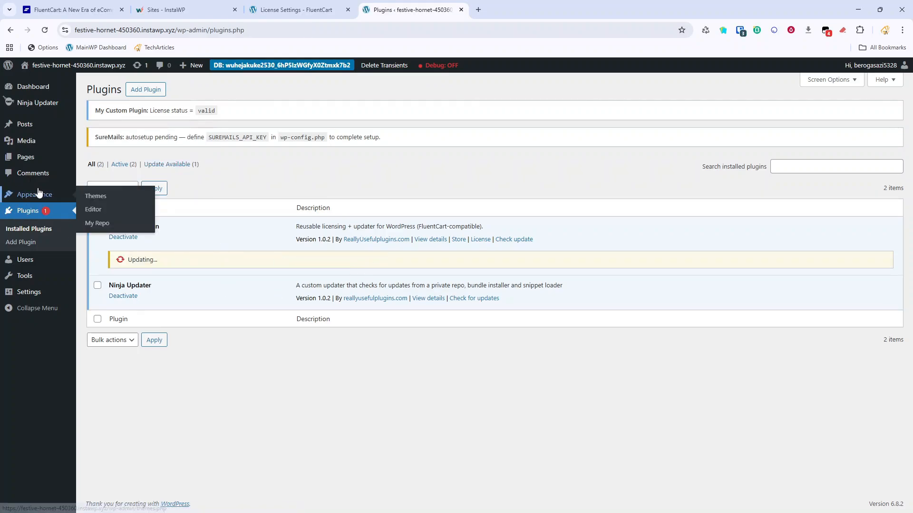
left_click(20, 214)
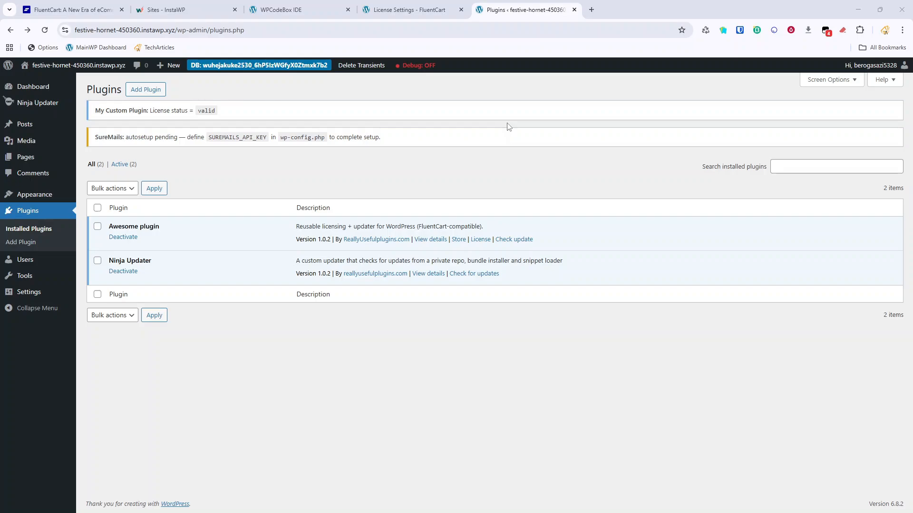
Browse FluentCart's Settings, Dashboard, Customers and Reports, ending on the Products list with plugin2 and Awesome-plugin.
left_click(421, 12)
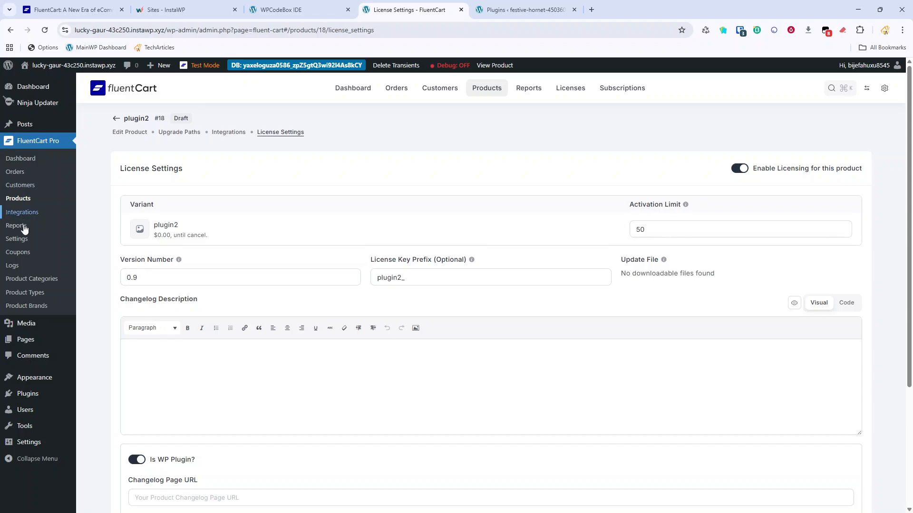
left_click(19, 240)
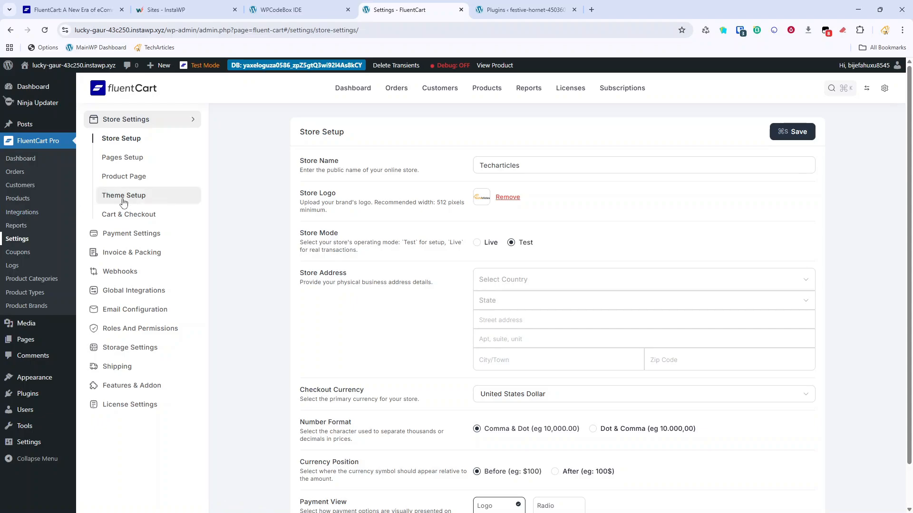
left_click(363, 95)
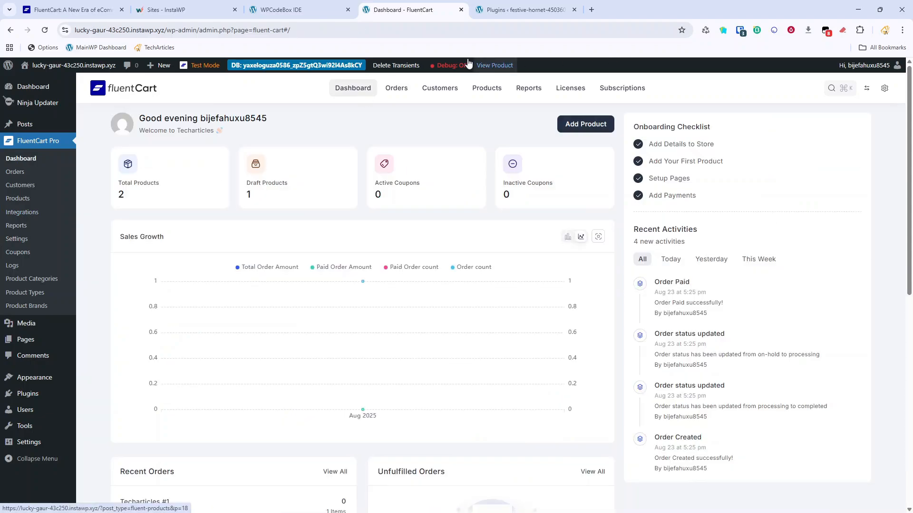
mouse_move(196, 324)
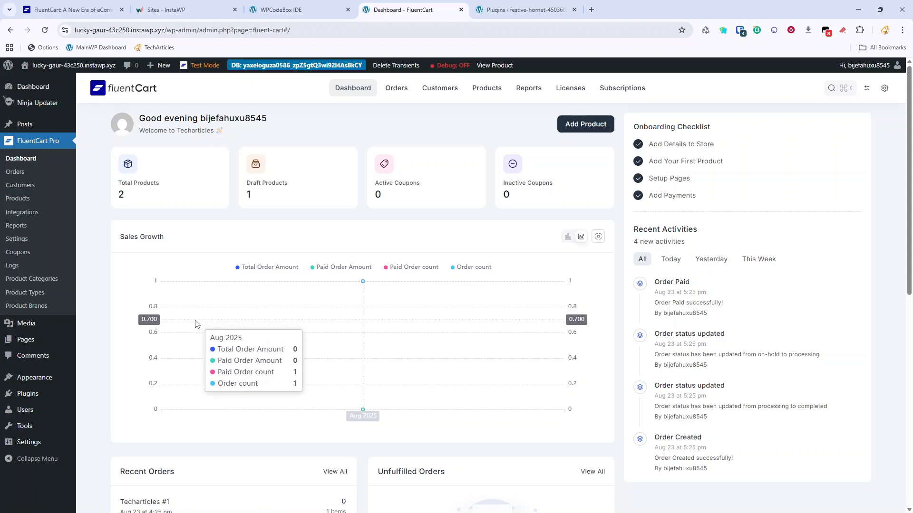
left_click(424, 92)
left_click(503, 91)
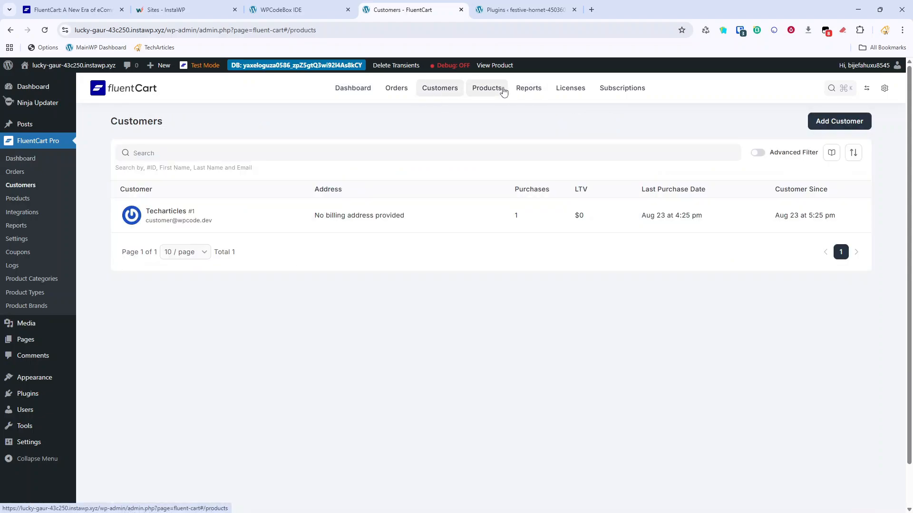
left_click(530, 91)
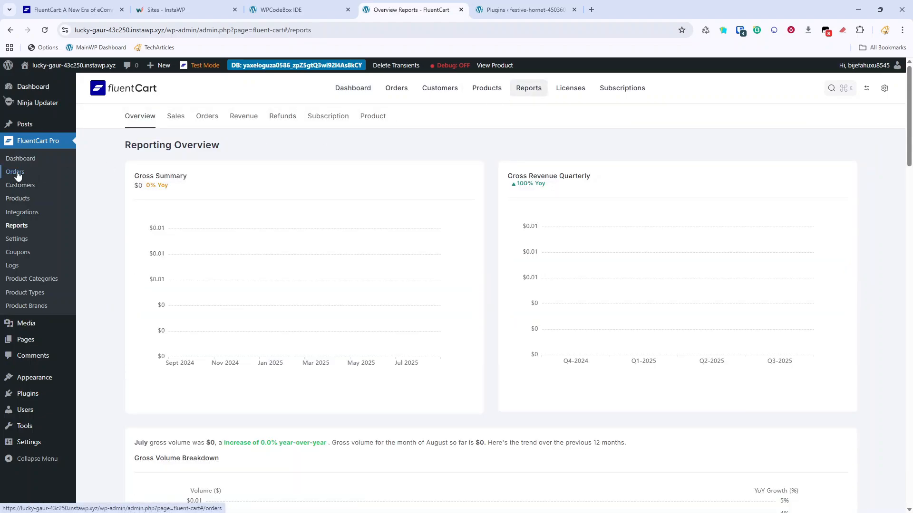
left_click(17, 200)
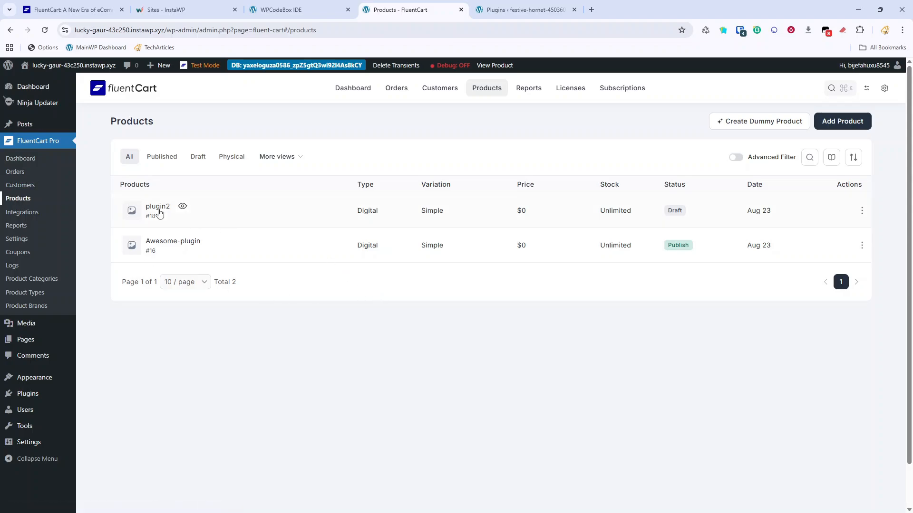
Look through the store's Product Categories, Dashboard, Orders, Products and Reports pages.
left_click(36, 280)
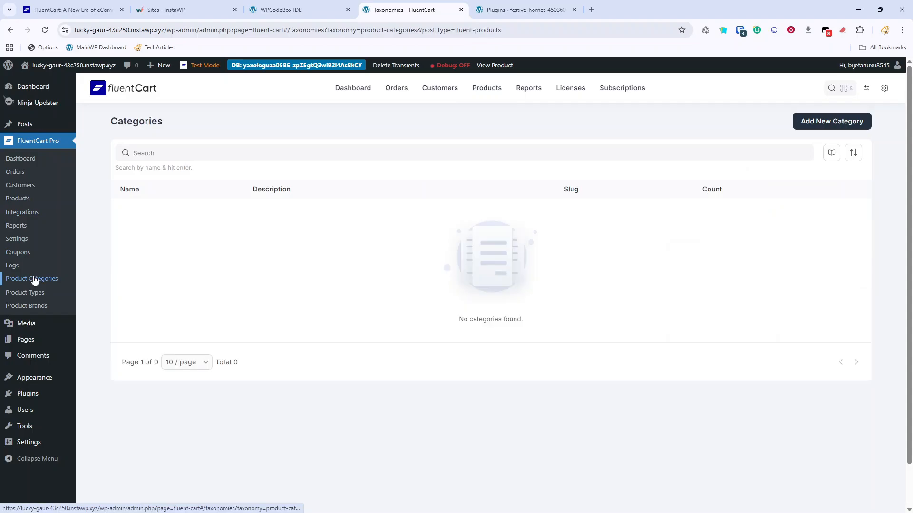
left_click(32, 161)
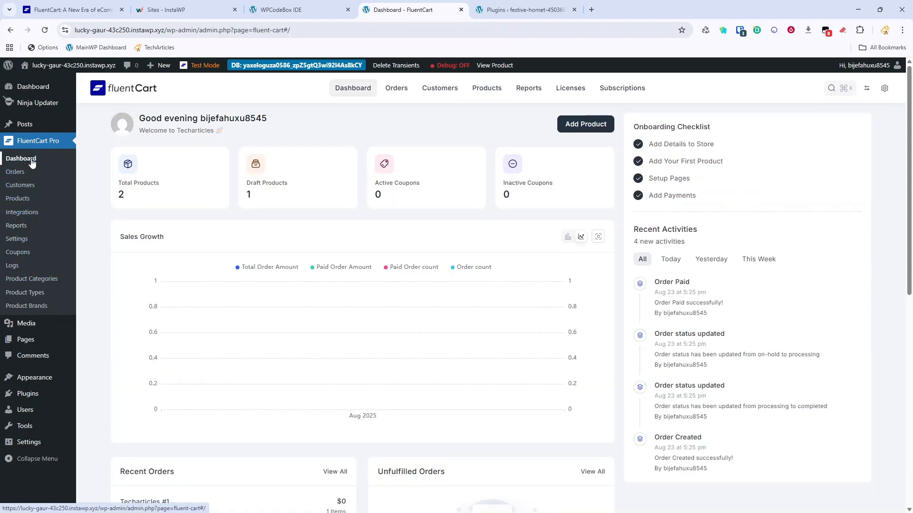
left_click(17, 173)
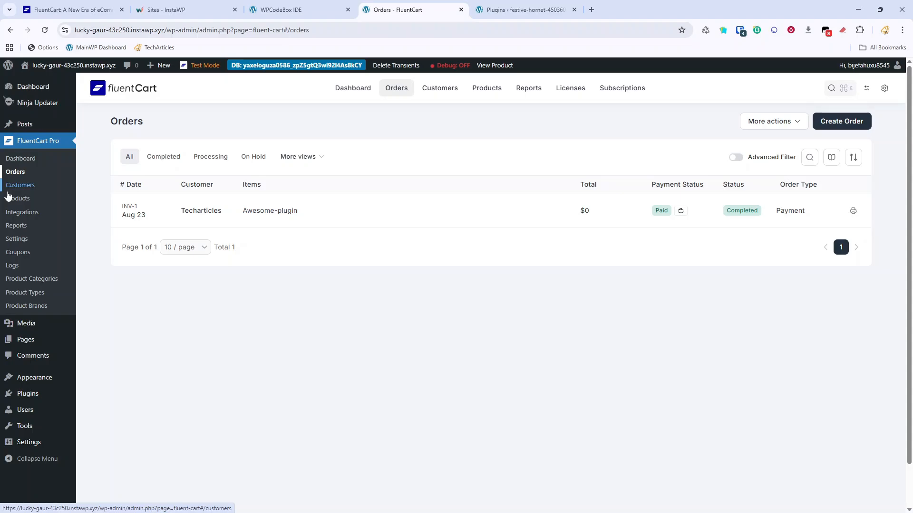
left_click(13, 203)
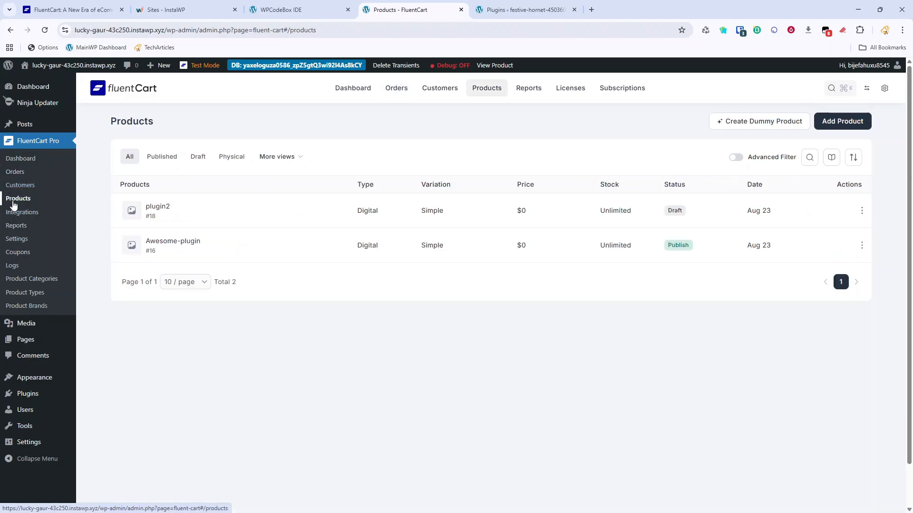
left_click(23, 227)
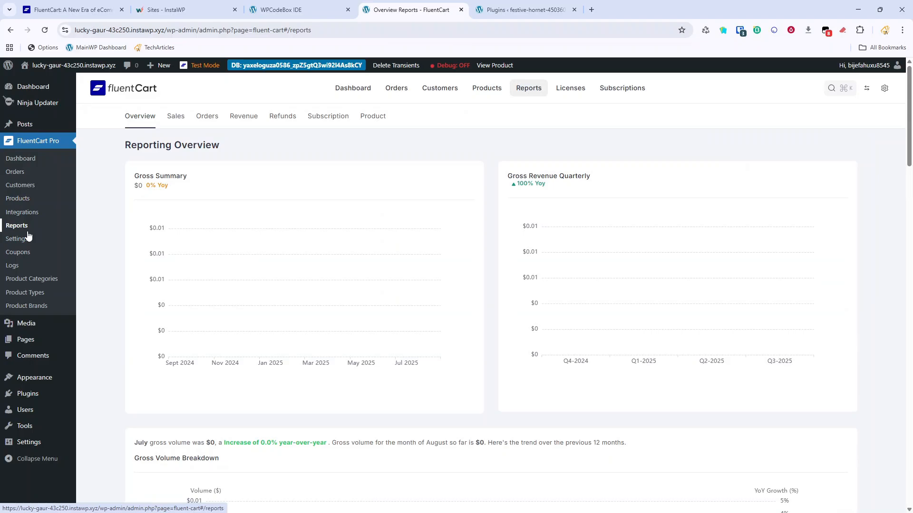
Check the Payment, Roles and Permissions, and Global Integrations settings, ending on Roles and Permissions.
left_click(28, 236)
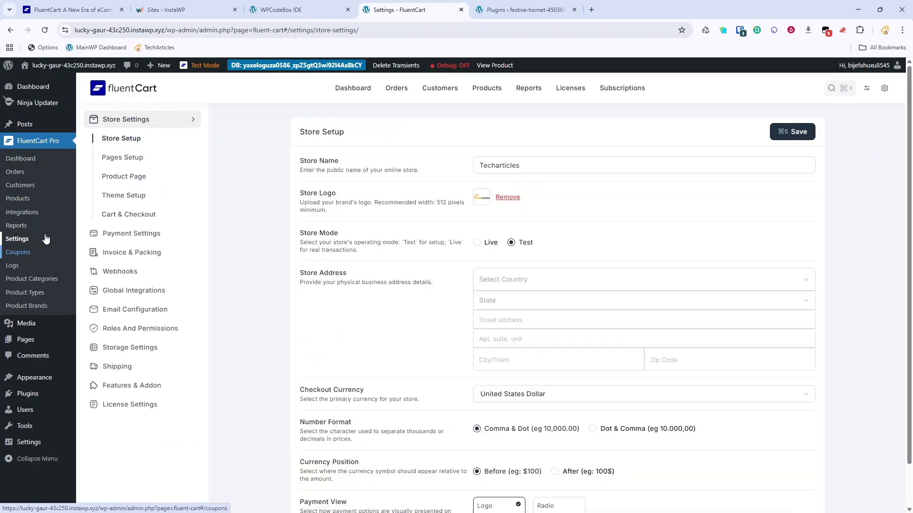
left_click(138, 240)
left_click(138, 237)
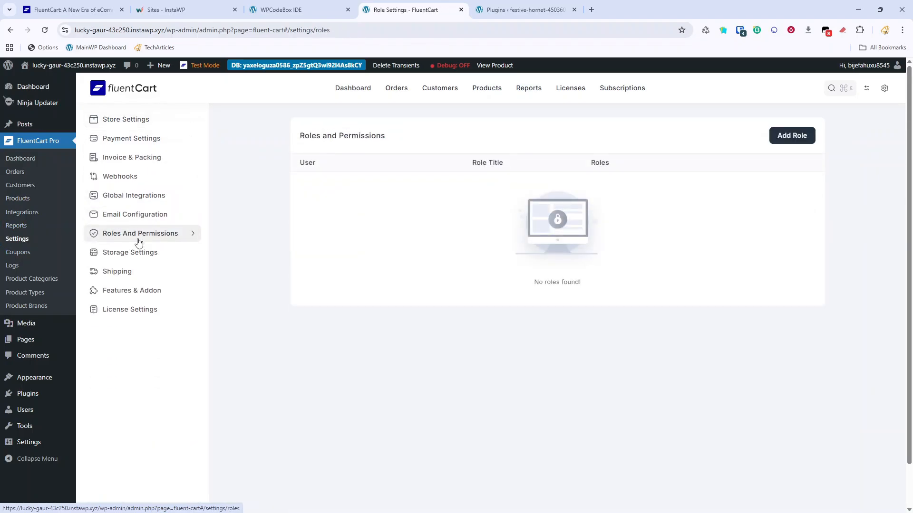
left_click(138, 204)
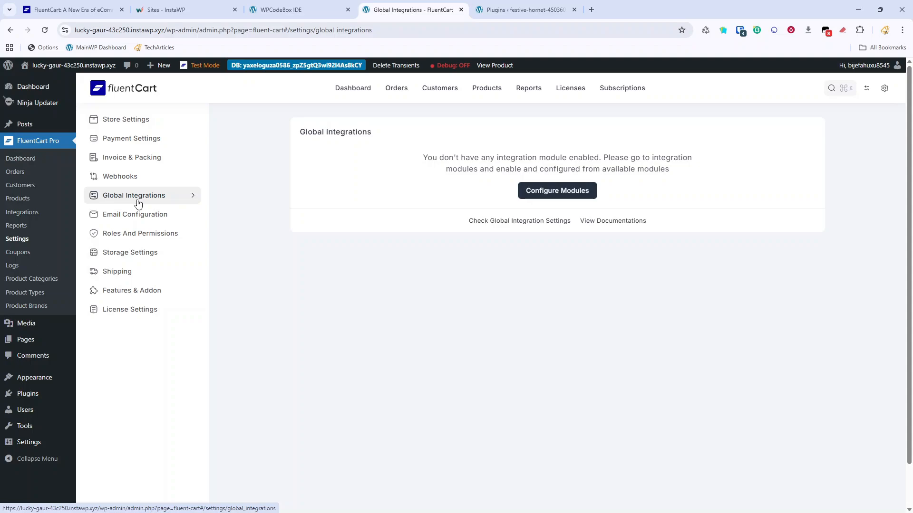
left_click(157, 240)
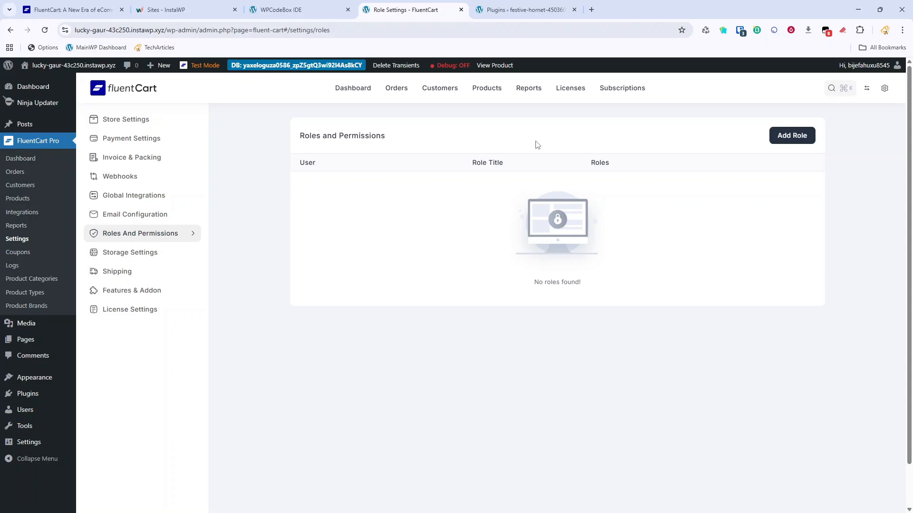
Review the Shipping settings and scroll through the available payment gateways.
left_click(139, 271)
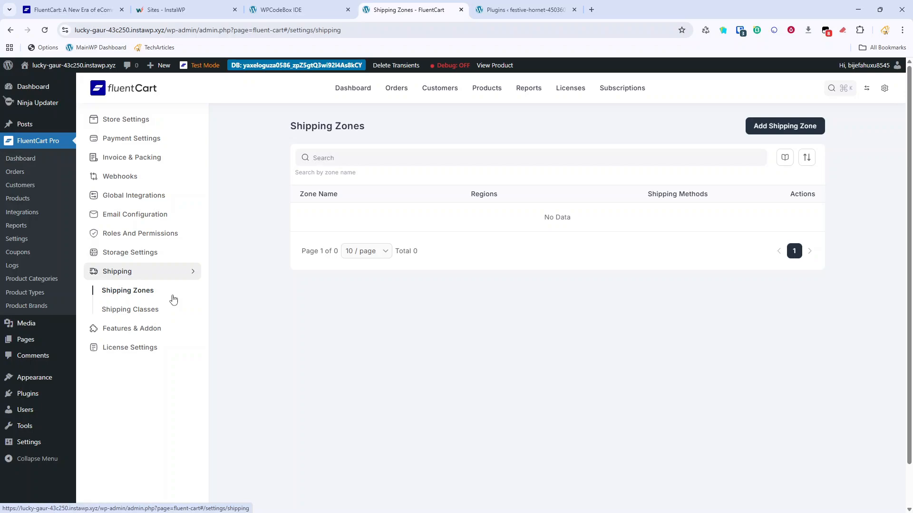
left_click(133, 139)
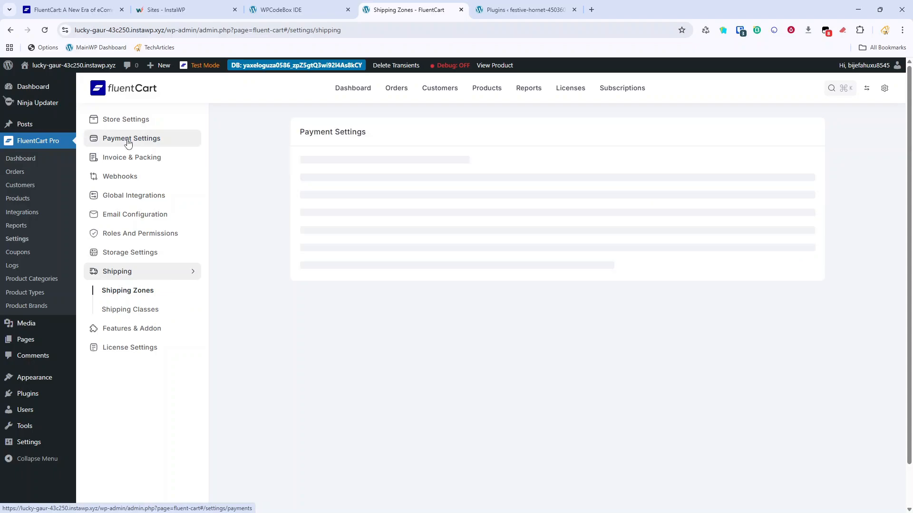
scroll(407, 224, "down", 3)
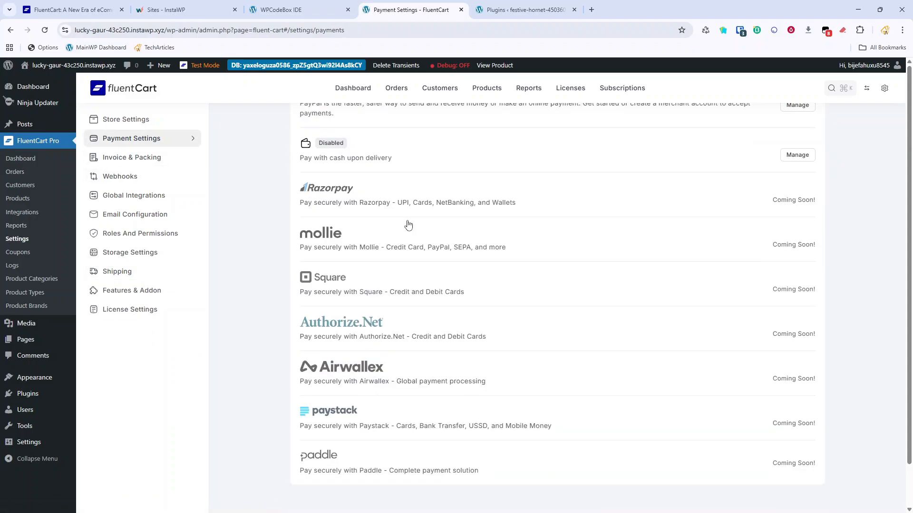
scroll(408, 224, "up", 3)
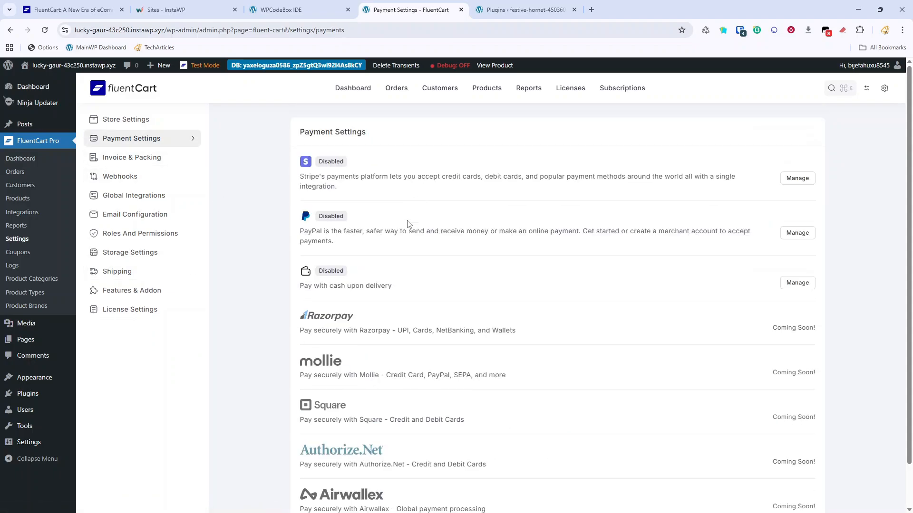
scroll(408, 224, "down", 3)
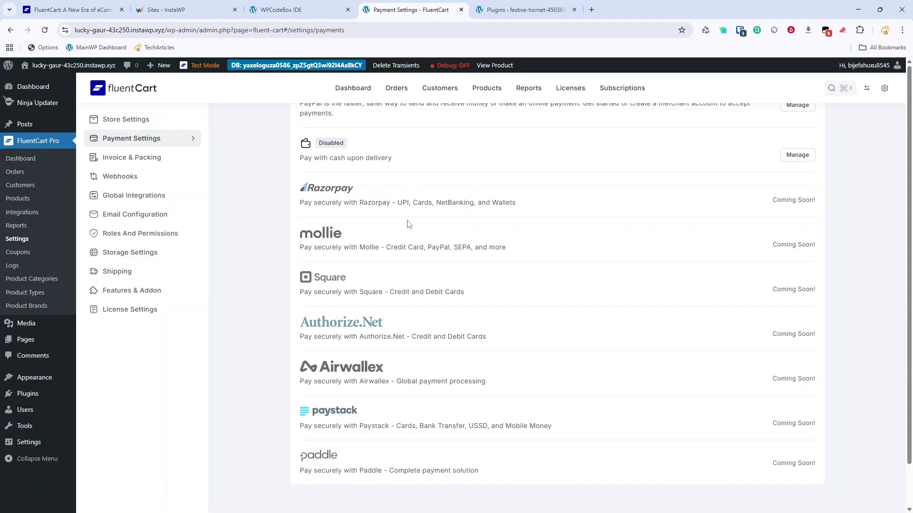
scroll(408, 224, "up", 3)
scroll(408, 224, "down", 3)
scroll(333, 407, "up", 3)
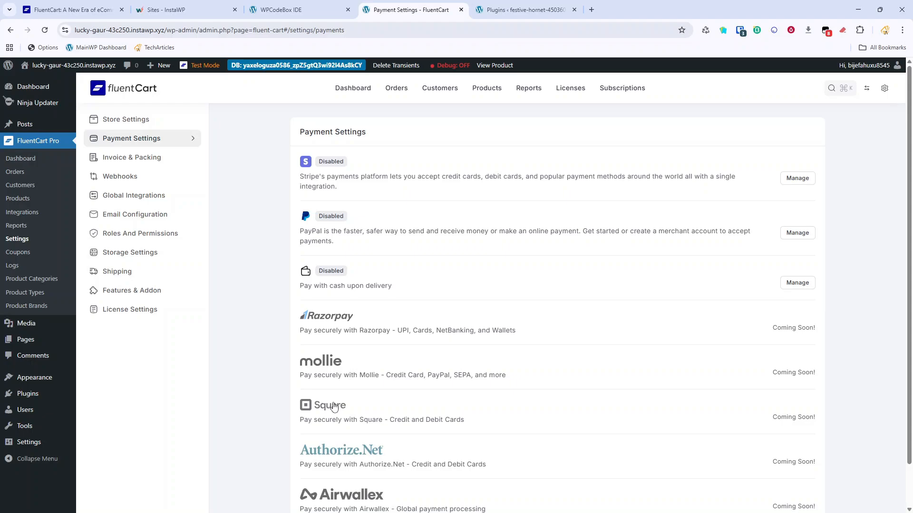
scroll(333, 406, "down", 5)
scroll(334, 406, "up", 5)
left_click(563, 92)
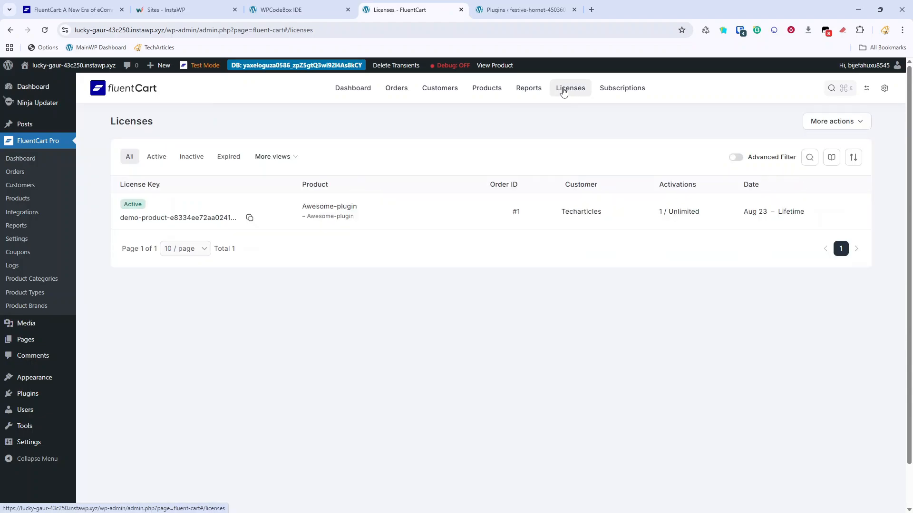